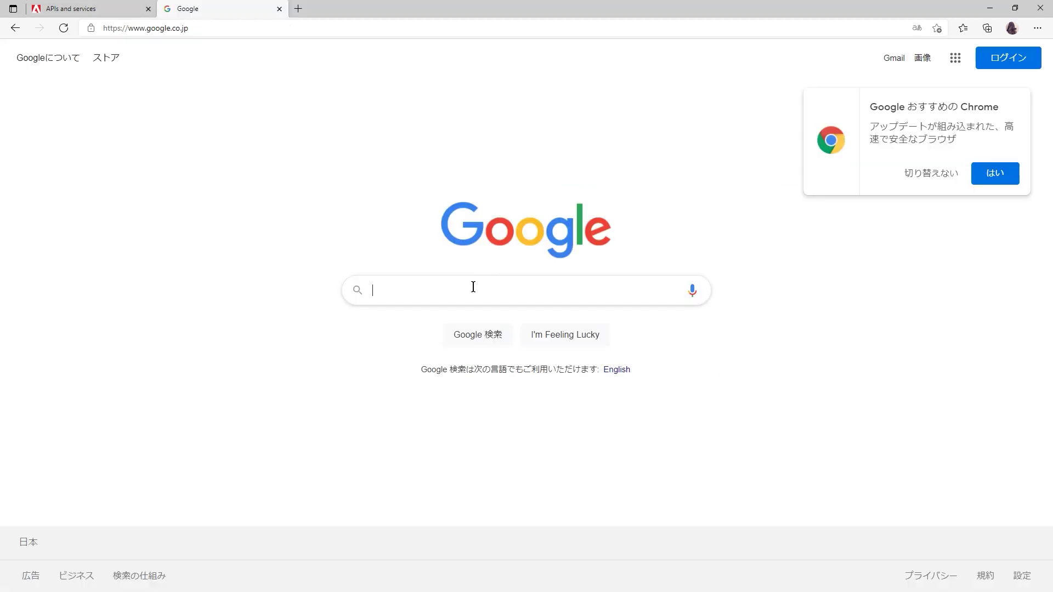
# - Search Google for "after effects sdk download" and follow Adobe's After Effects page to its SDK download site
pyautogui.write('after effects sdk download')
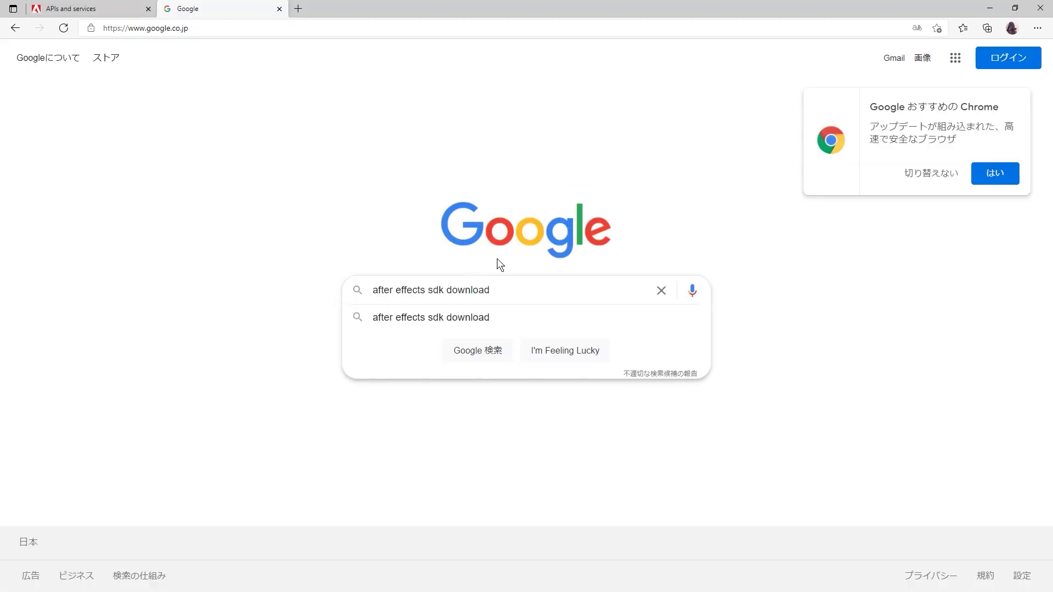
pyautogui.press('Return')
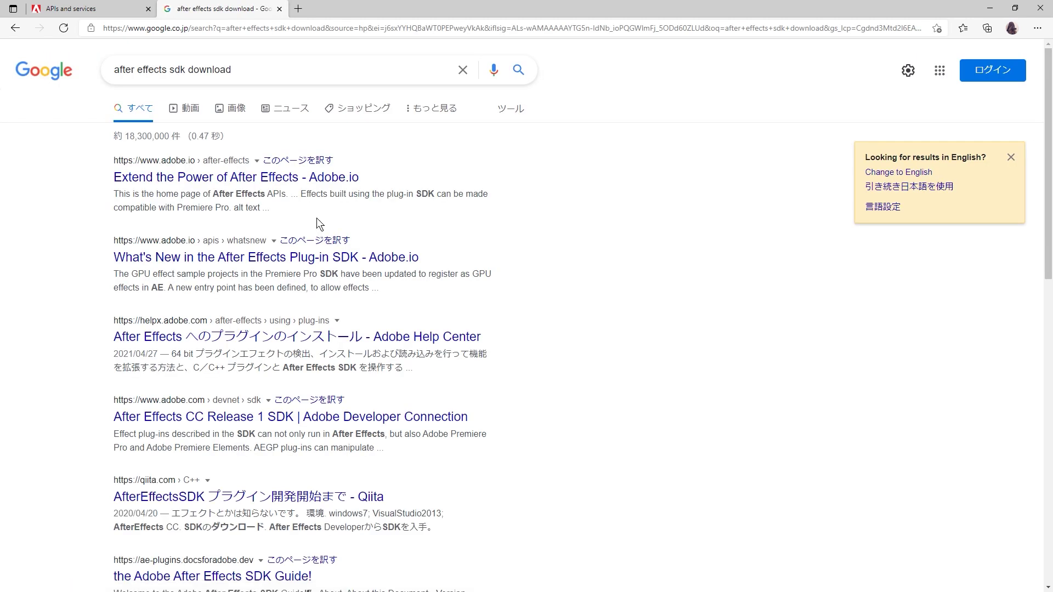
pyautogui.click(255, 181)
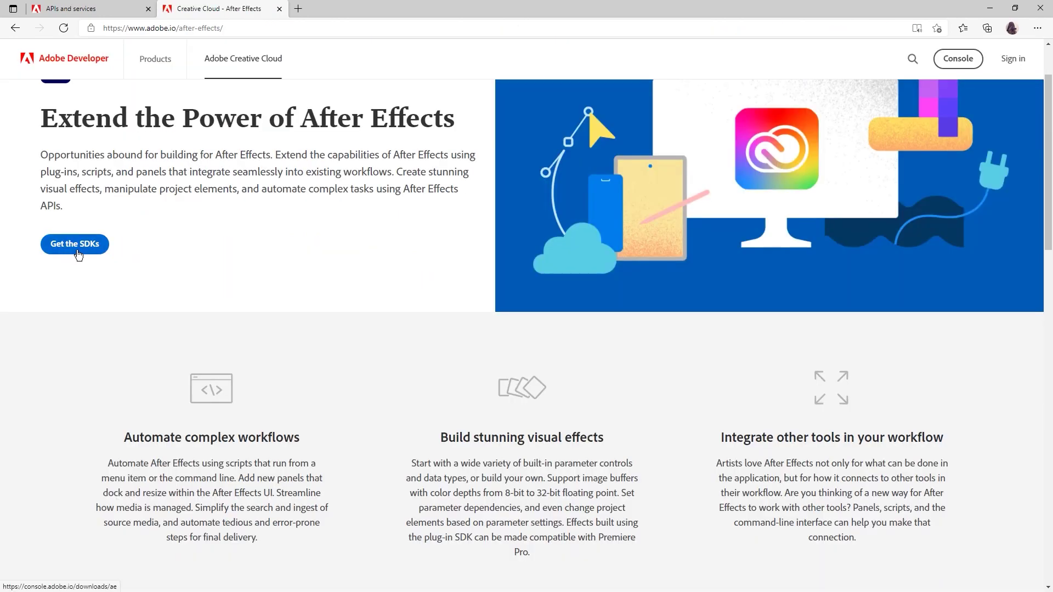
pyautogui.click(78, 251)
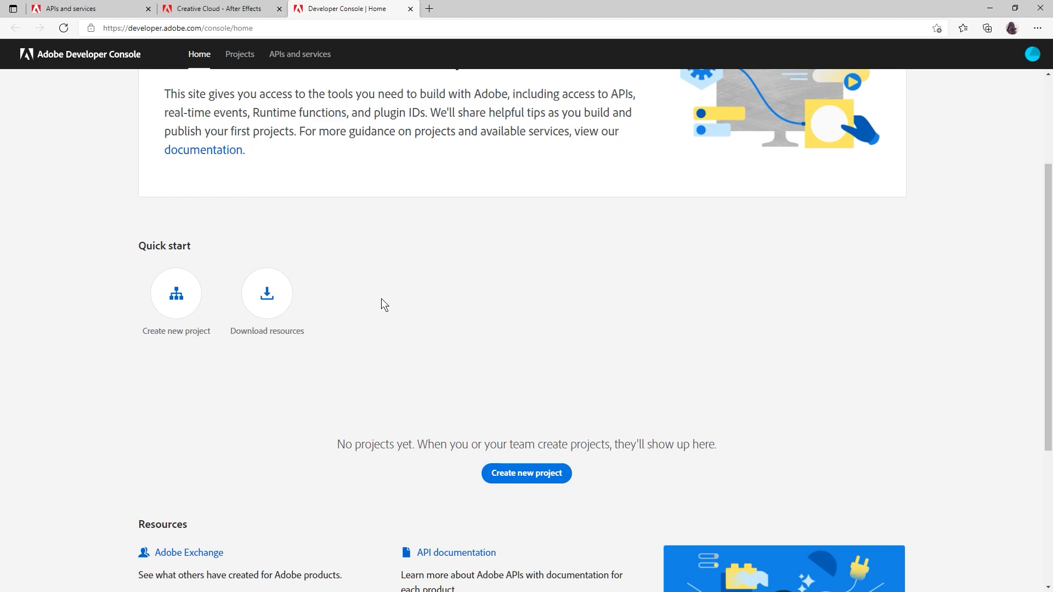
# - Go to the Developer Console's downloadable resources and open the After Effects downloads
pyautogui.scroll(-2, 377, 303)
pyautogui.click(269, 213)
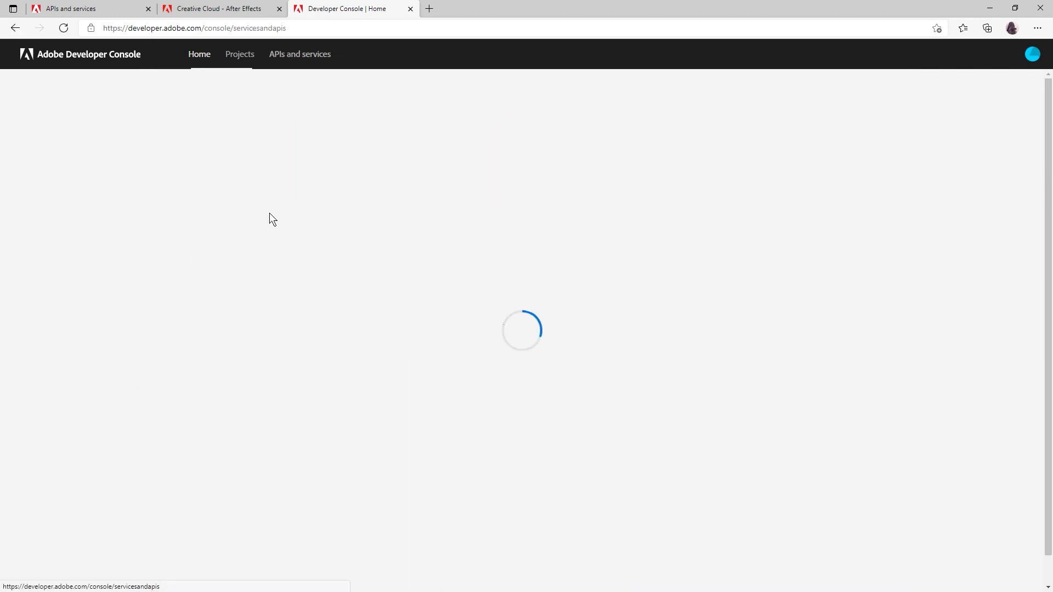
pyautogui.scroll(-15, 475, 189)
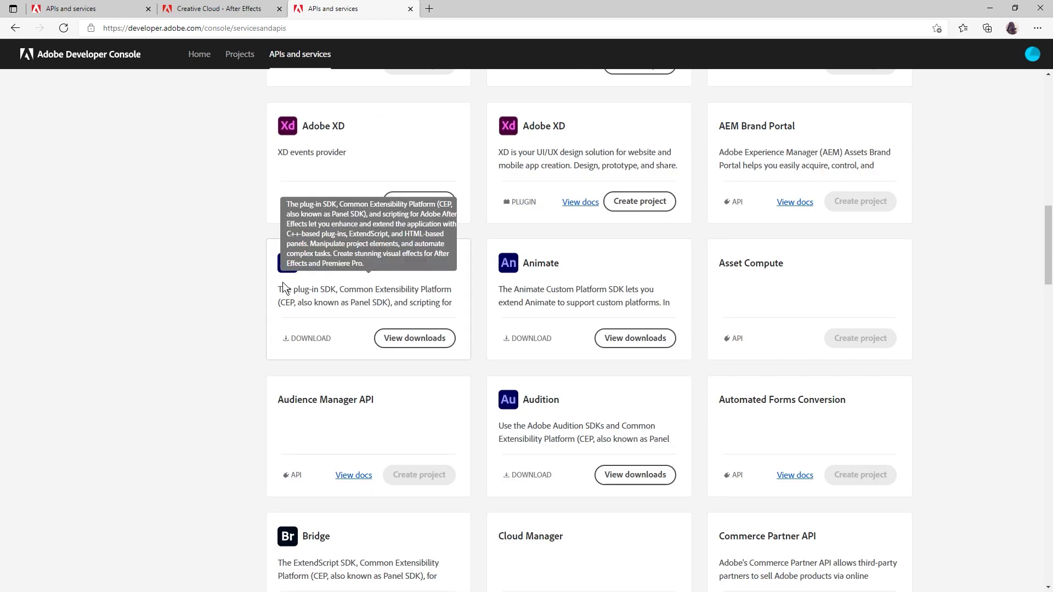
pyautogui.moveTo(277, 290); pyautogui.dragTo(336, 290)
pyautogui.click(412, 337)
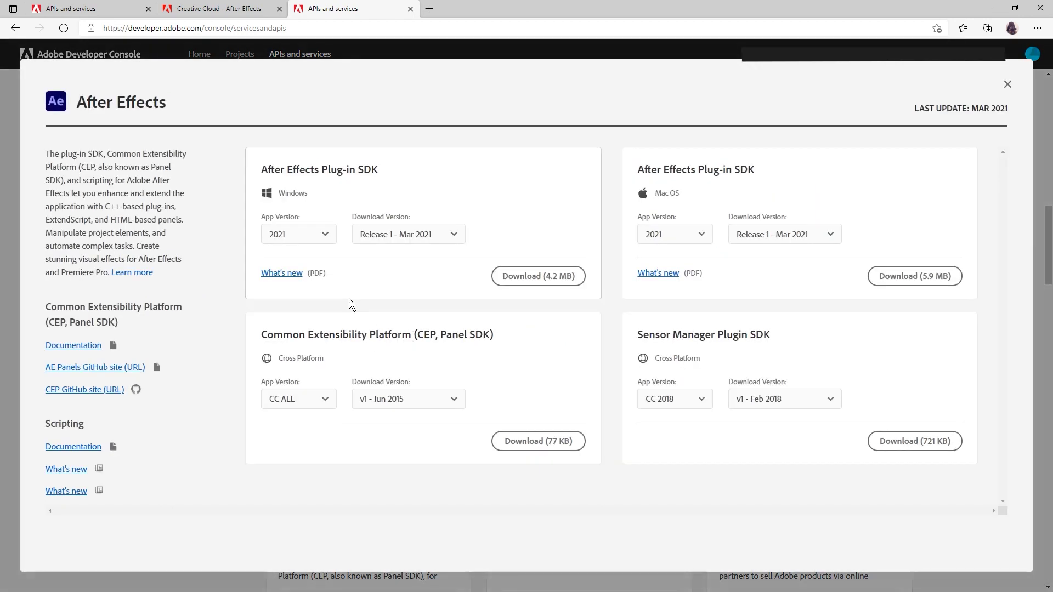
# - Choose app version 2021 for the Windows After Effects Plug-in SDK, keeping download version Release 1 - Mar 2021
pyautogui.click(322, 239)
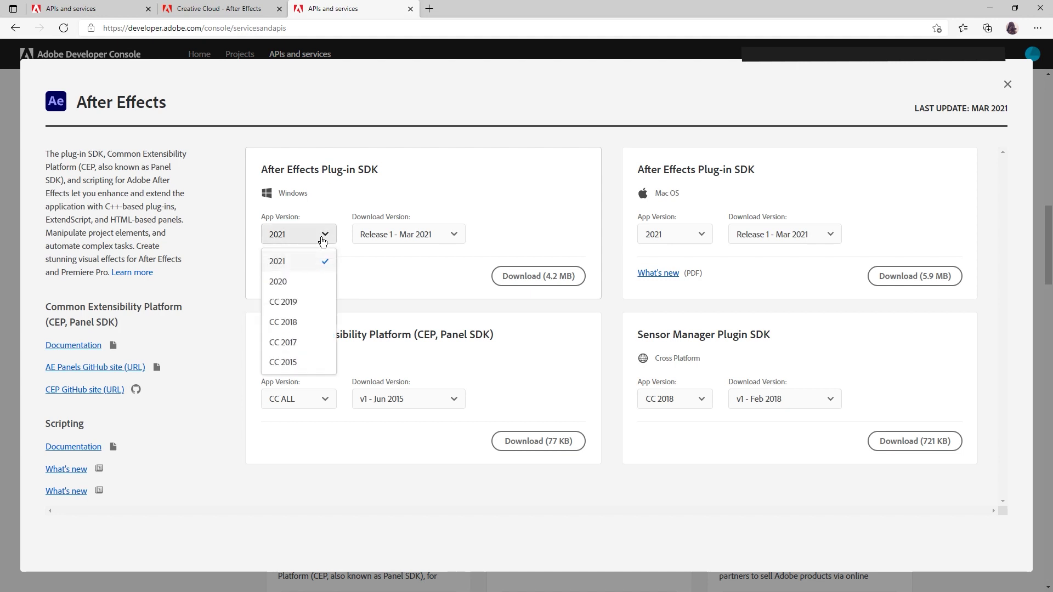
pyautogui.click(290, 261)
pyautogui.click(413, 234)
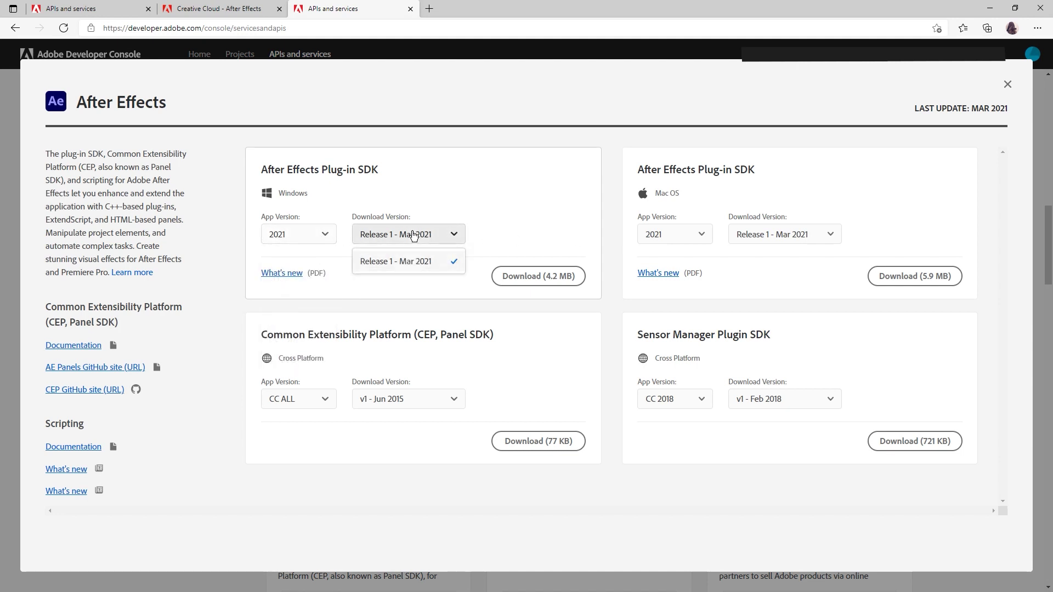
pyautogui.click(413, 234)
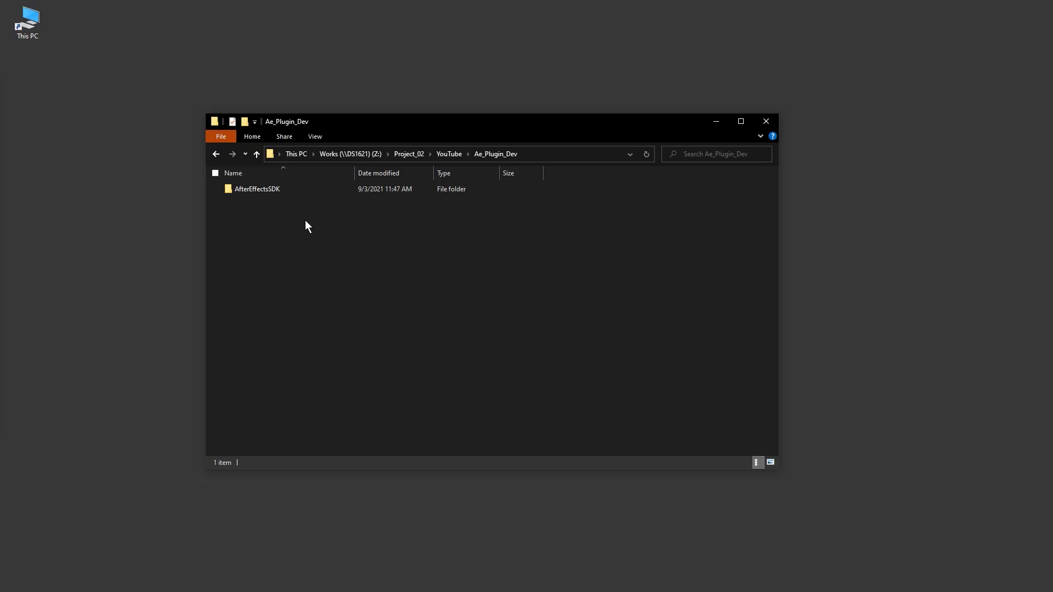
# - Switch to File Explorer and open After_Effects_SDK_Guide.pdf from the AfterEffectsSDK folder in Ae_Plugin_Dev
pyautogui.click(318, 189)
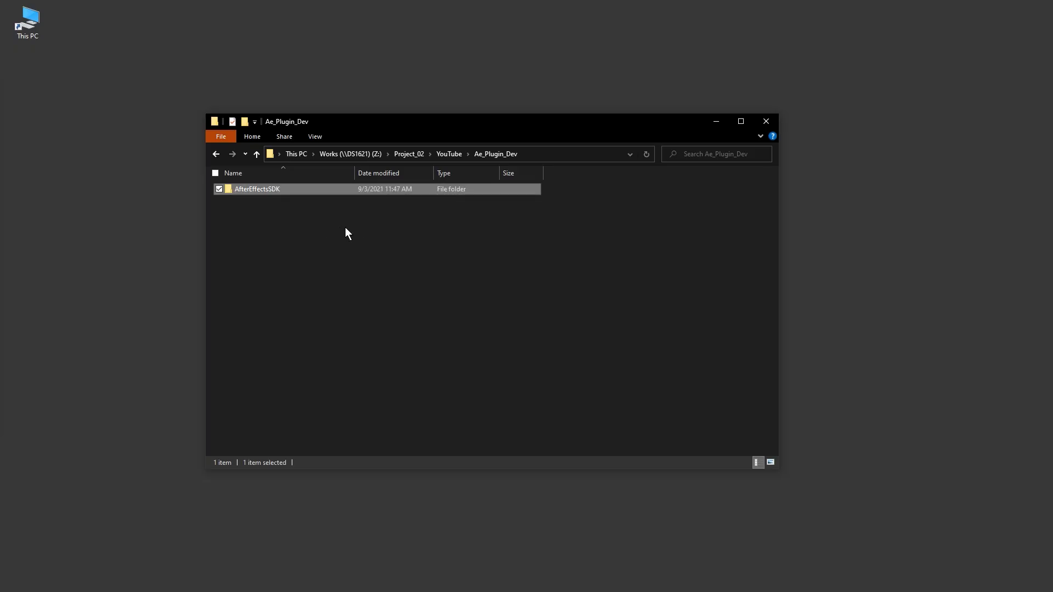
pyautogui.click(396, 222)
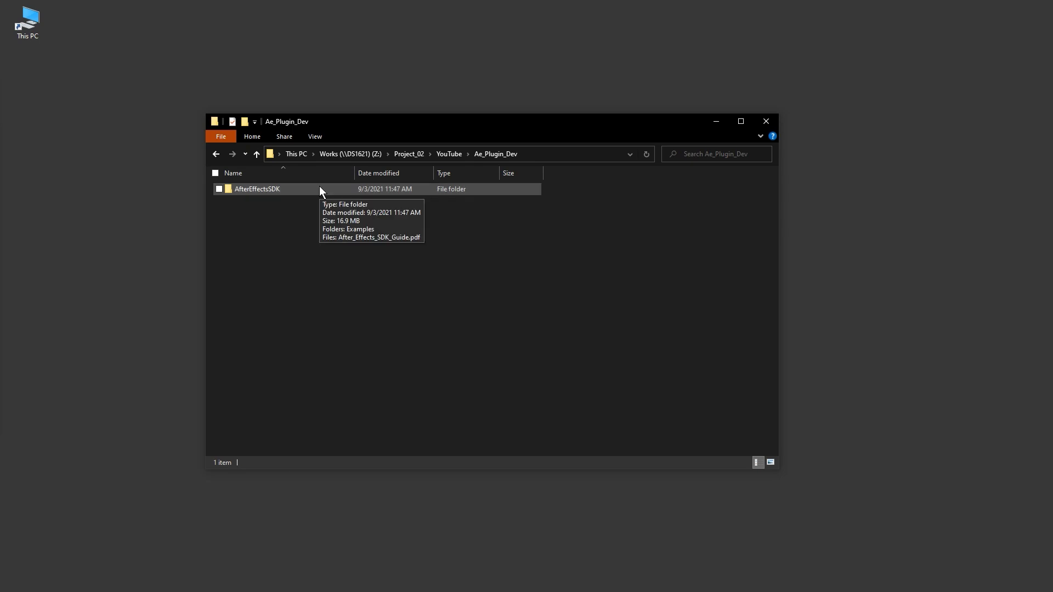
pyautogui.doubleClick(319, 187)
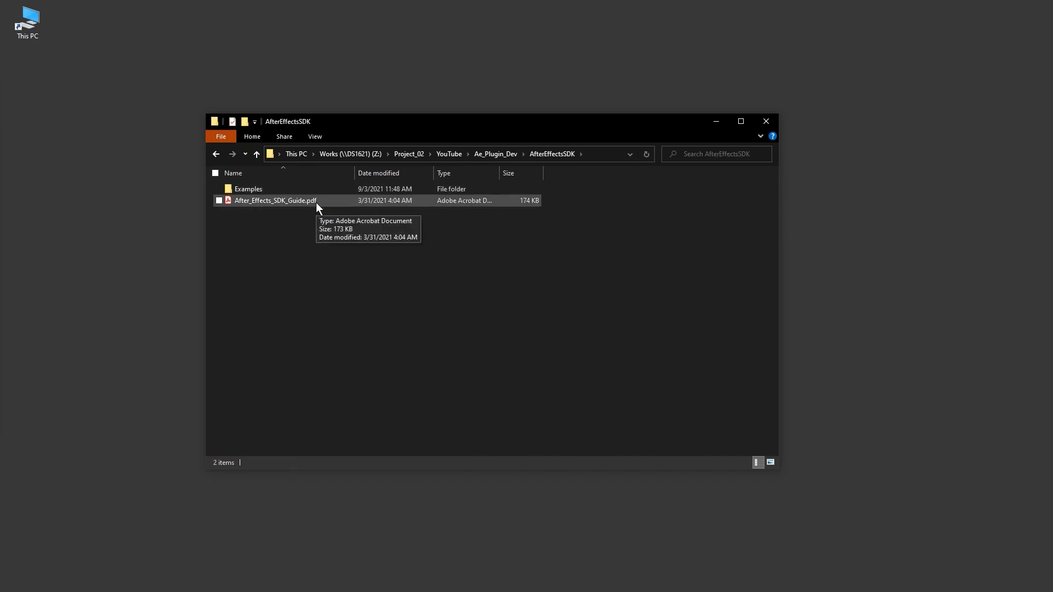
pyautogui.doubleClick(316, 201)
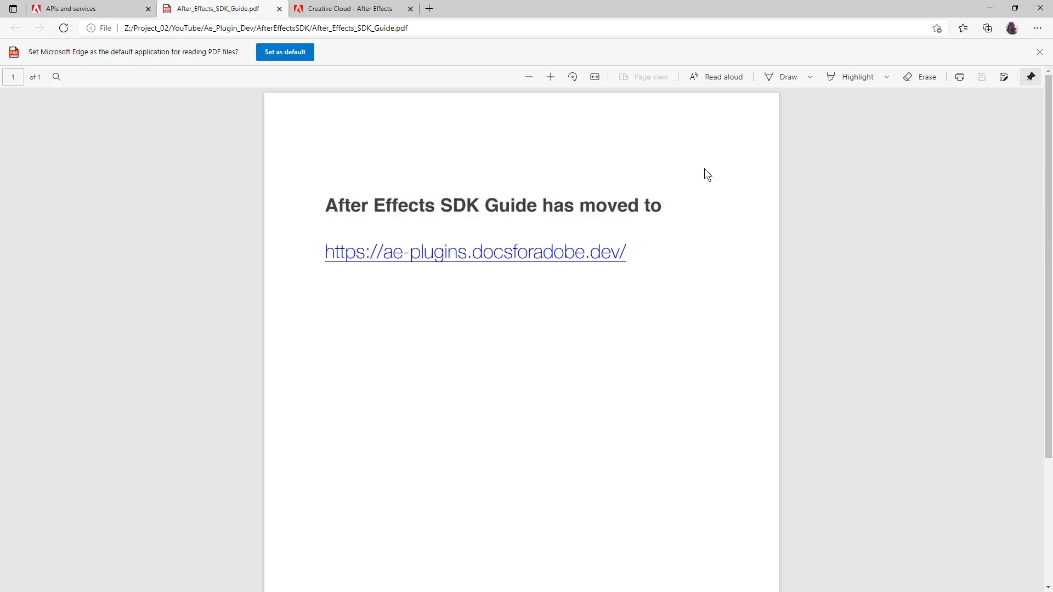
# - Follow the PDF's link to the online After Effects SDK Guide, skim its table of contents, and minimize the browser
pyautogui.scroll(-2, 706, 173)
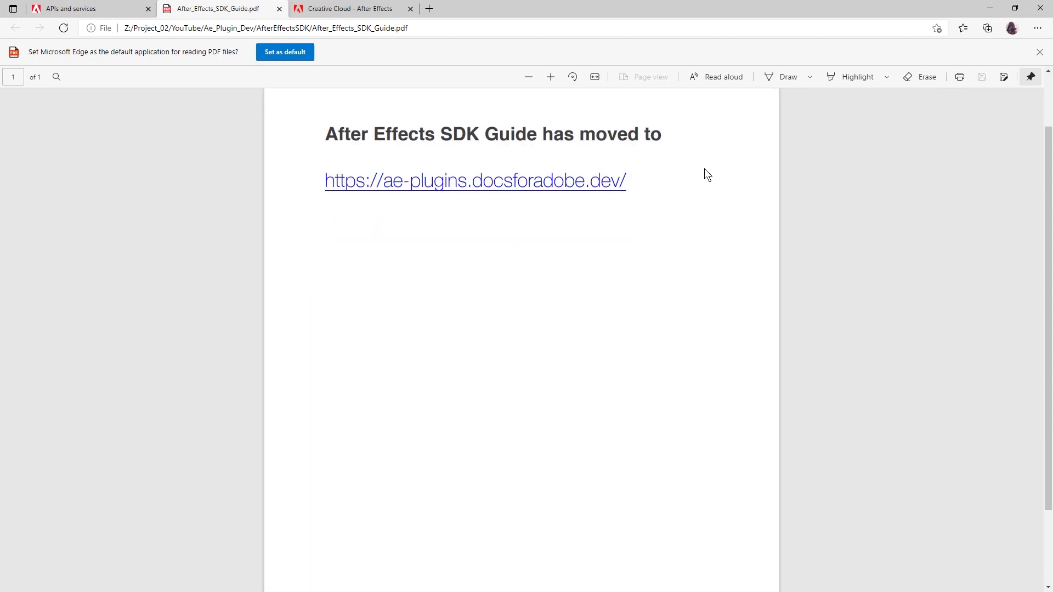
pyautogui.click(492, 181)
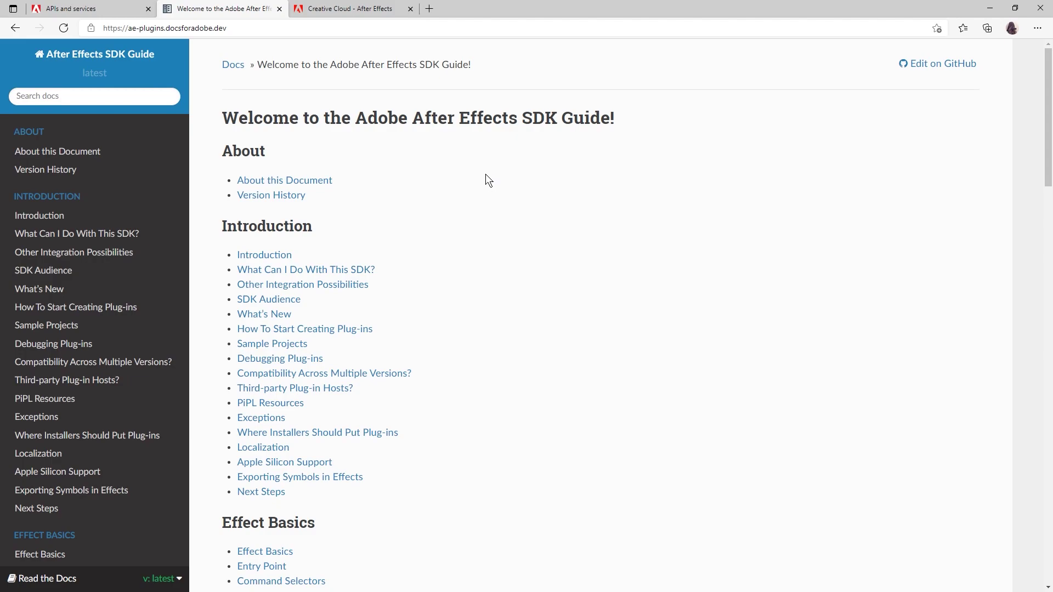
pyautogui.scroll(-20, 485, 173)
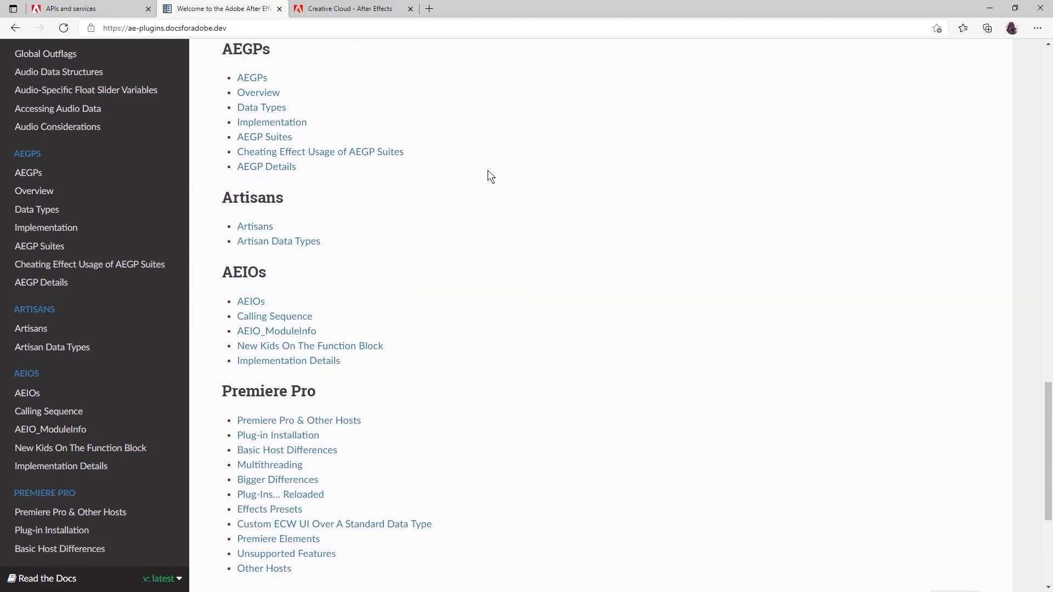
pyautogui.scroll(-5, 488, 170)
pyautogui.click(990, 8)
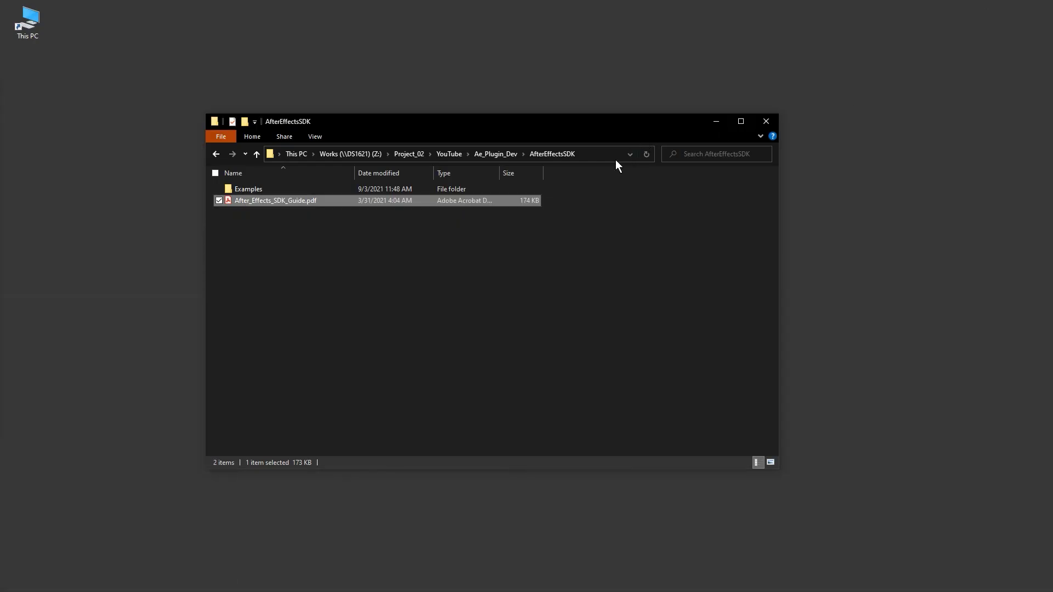
# - Look through the sample effect projects in the SDK's Examples > Effect folder
pyautogui.doubleClick(268, 189)
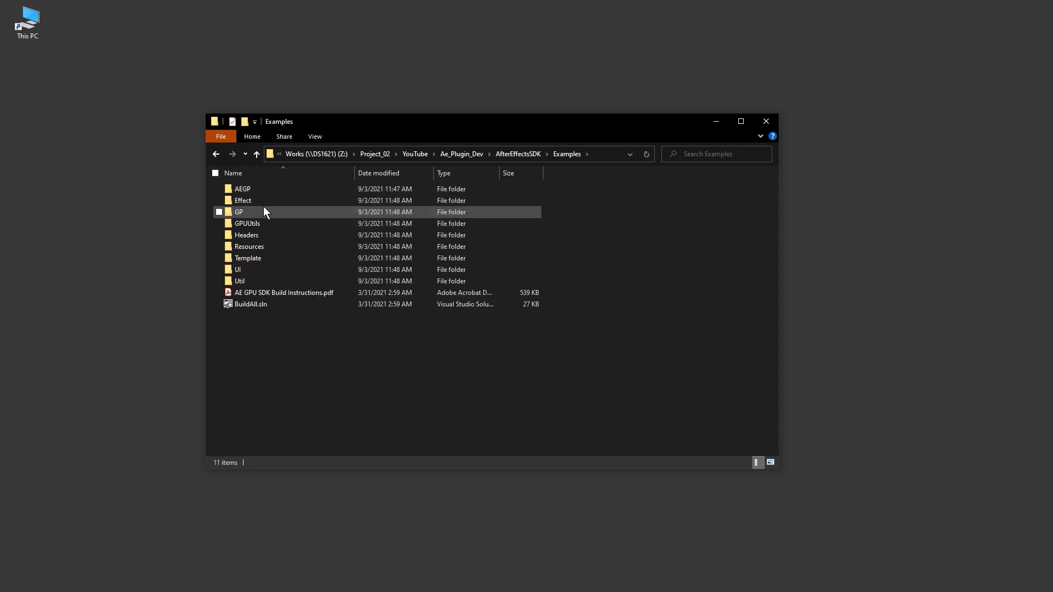
pyautogui.doubleClick(268, 200)
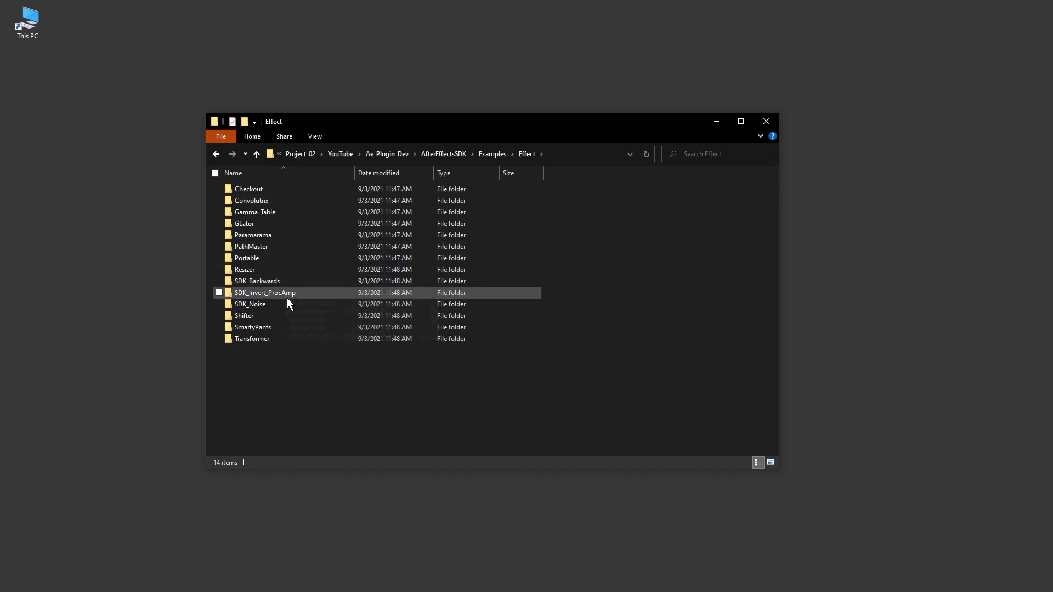
pyautogui.click(287, 301)
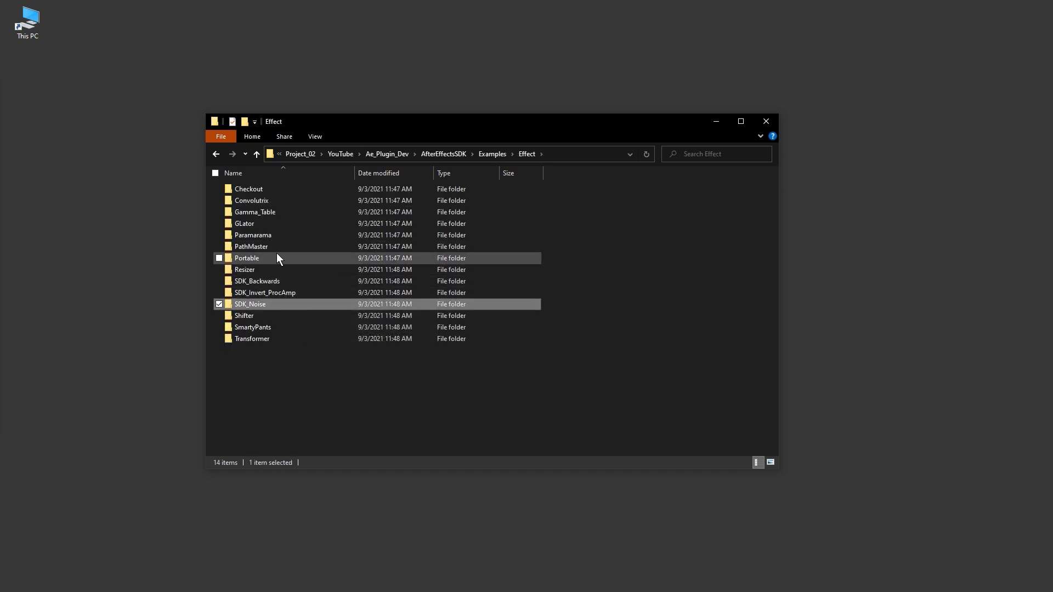
pyautogui.click(279, 214)
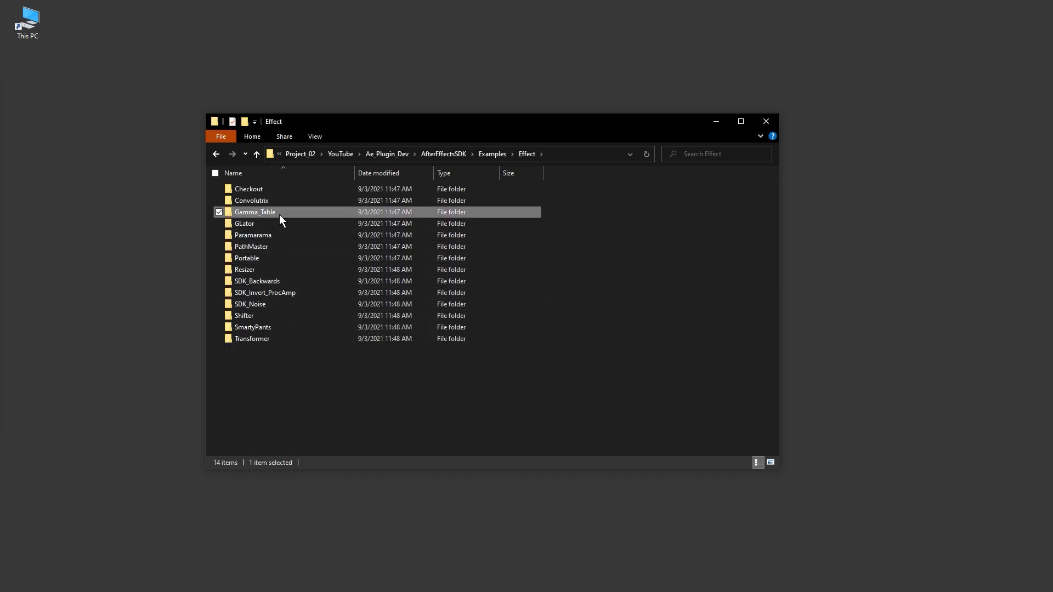
pyautogui.click(313, 243)
pyautogui.click(300, 338)
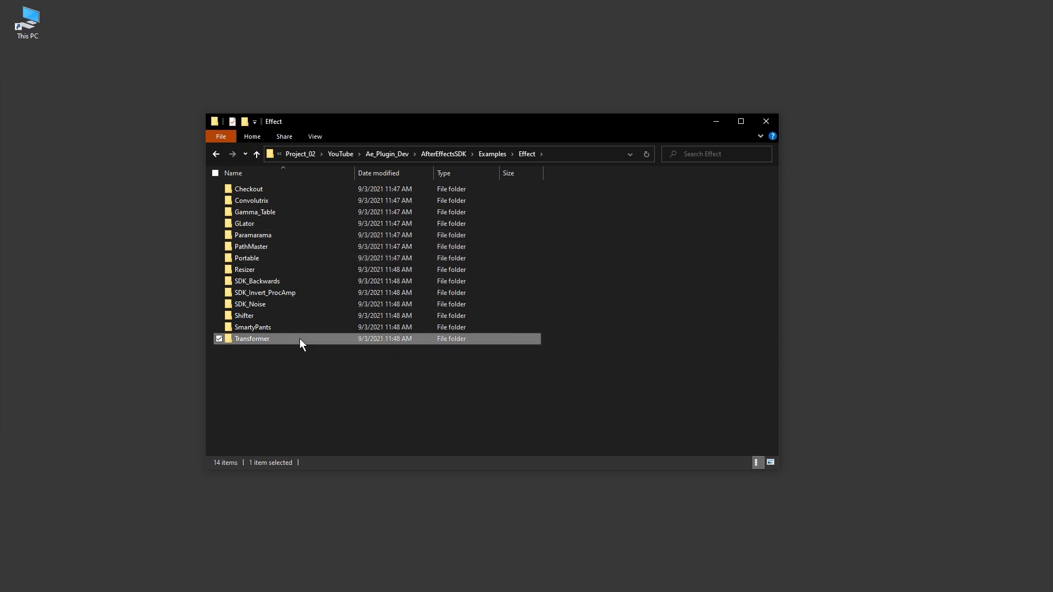
# - Examine the files of the Skeleton template project in Examples > Template > Skeleton
pyautogui.hotkey('alt', 'Up')
pyautogui.doubleClick(280, 257)
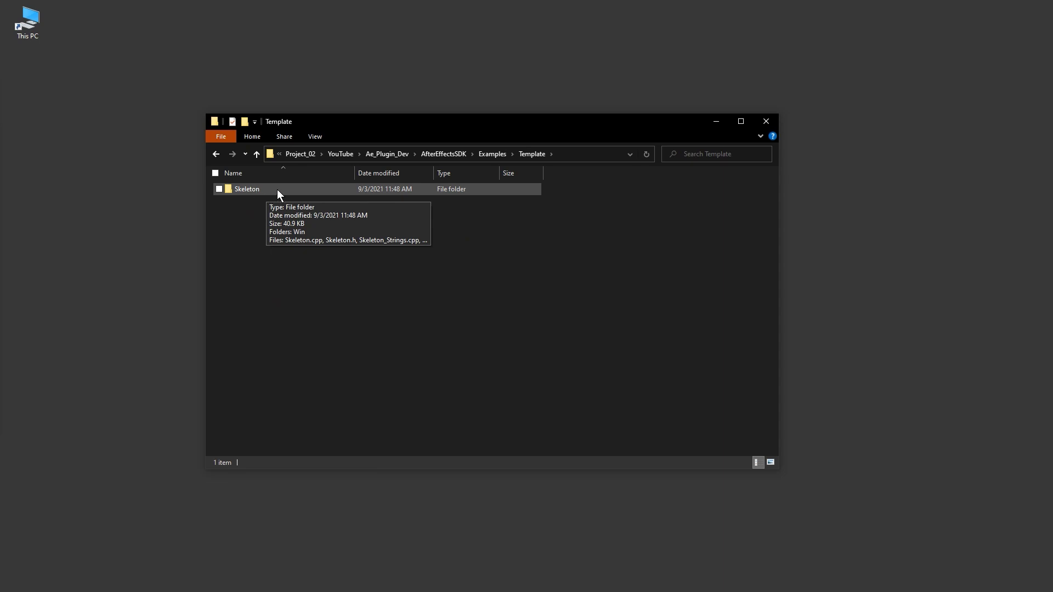
pyautogui.doubleClick(277, 190)
pyautogui.moveTo(315, 276); pyautogui.dragTo(317, 179)
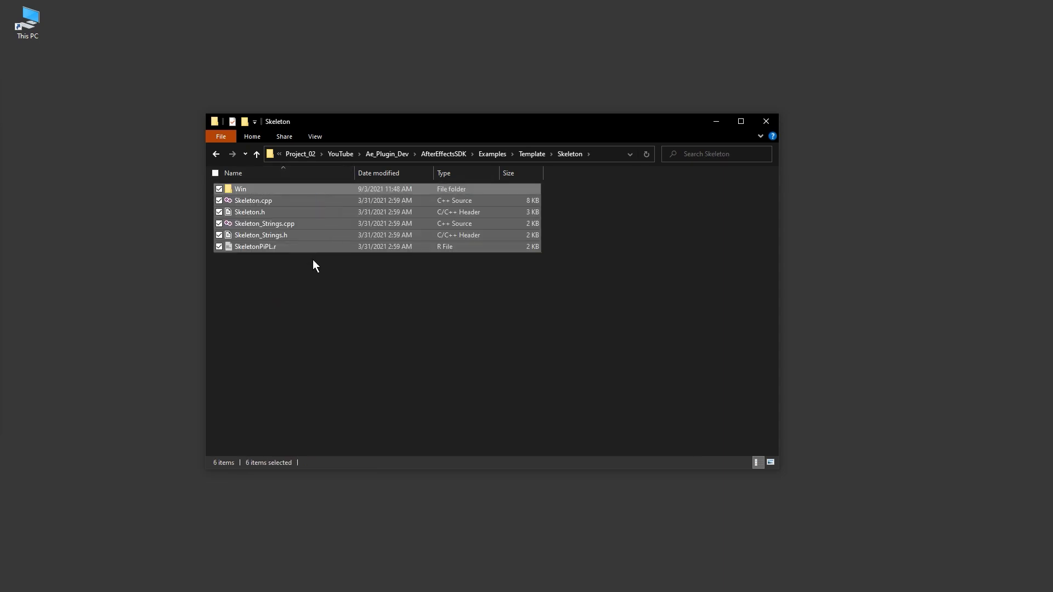
pyautogui.click(314, 273)
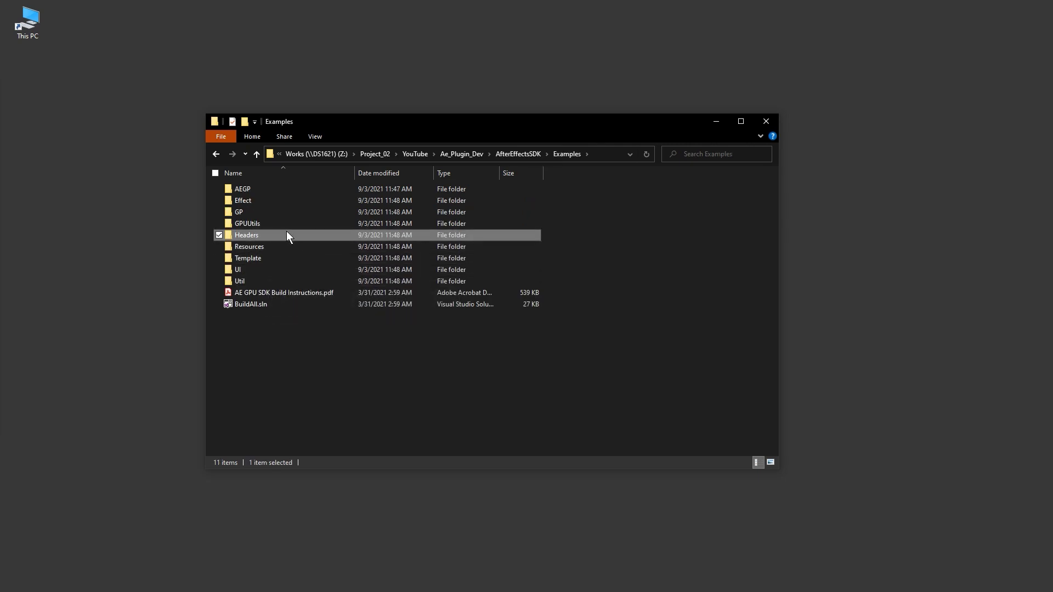
# - Look through the C/C++ header files in the Examples > Headers folder
pyautogui.doubleClick(287, 236)
pyautogui.scroll(-5, 329, 274)
pyautogui.scroll(5, 343, 281)
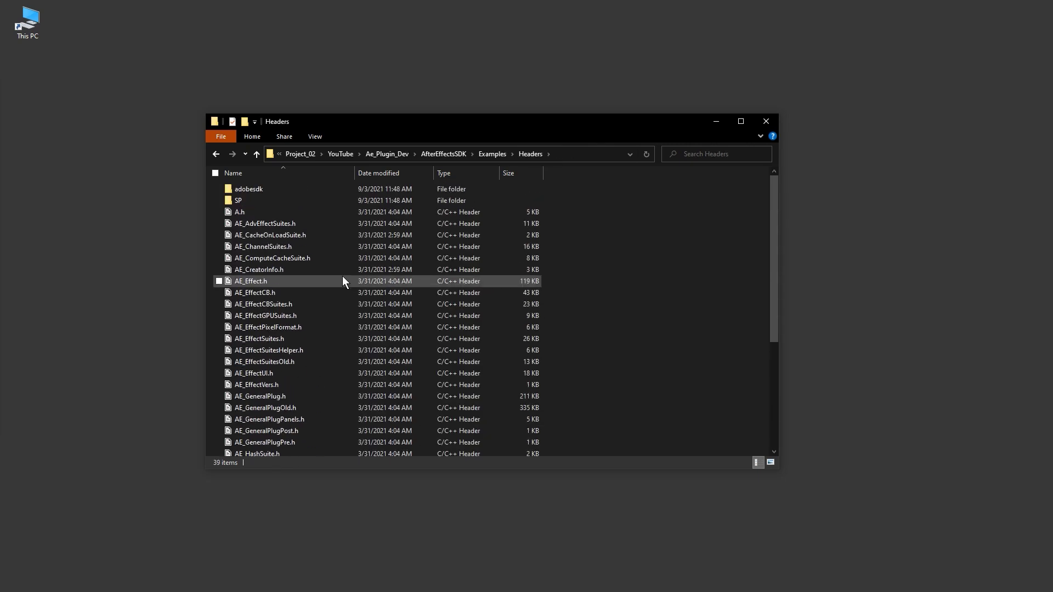
pyautogui.scroll(-5, 341, 225)
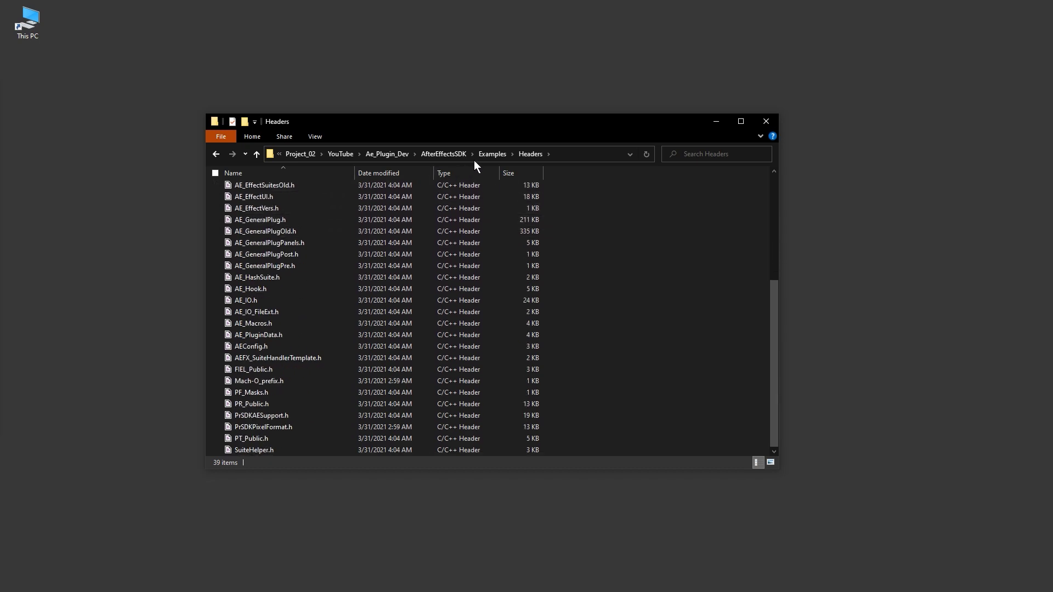
# - Open the SDK_Noise sample project in Visual Studio from the Win folder under Examples > Effect > SDK_Noise
pyautogui.click(455, 154)
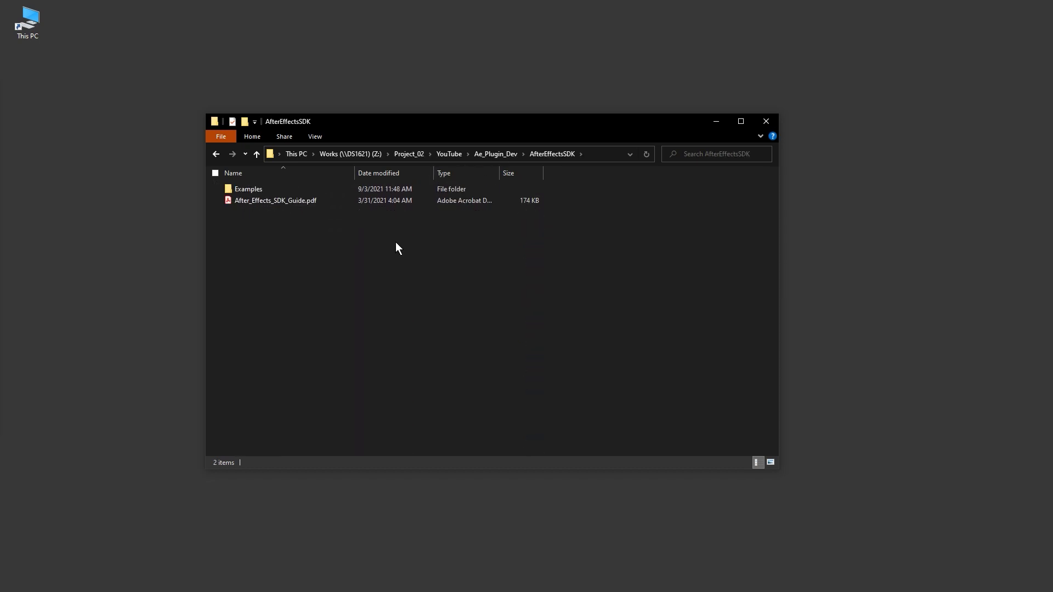
pyautogui.doubleClick(314, 189)
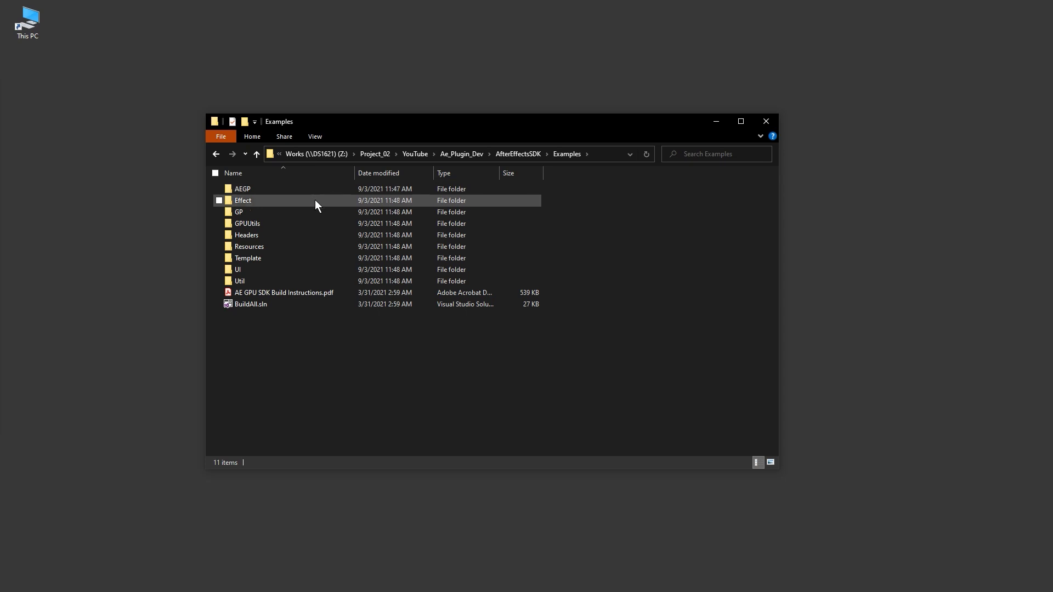
pyautogui.moveTo(315, 200)
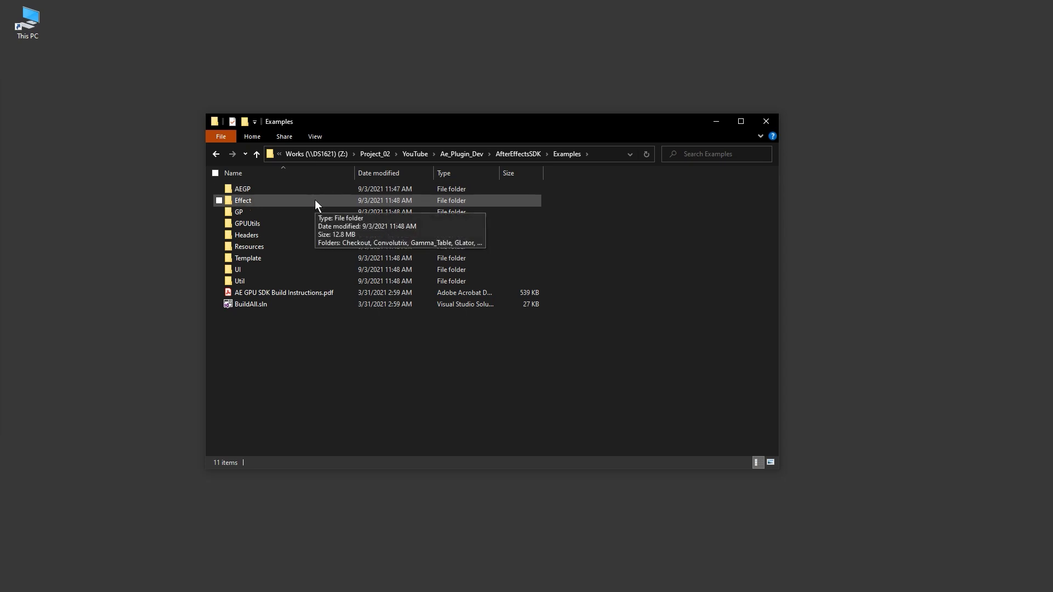
pyautogui.doubleClick(315, 199)
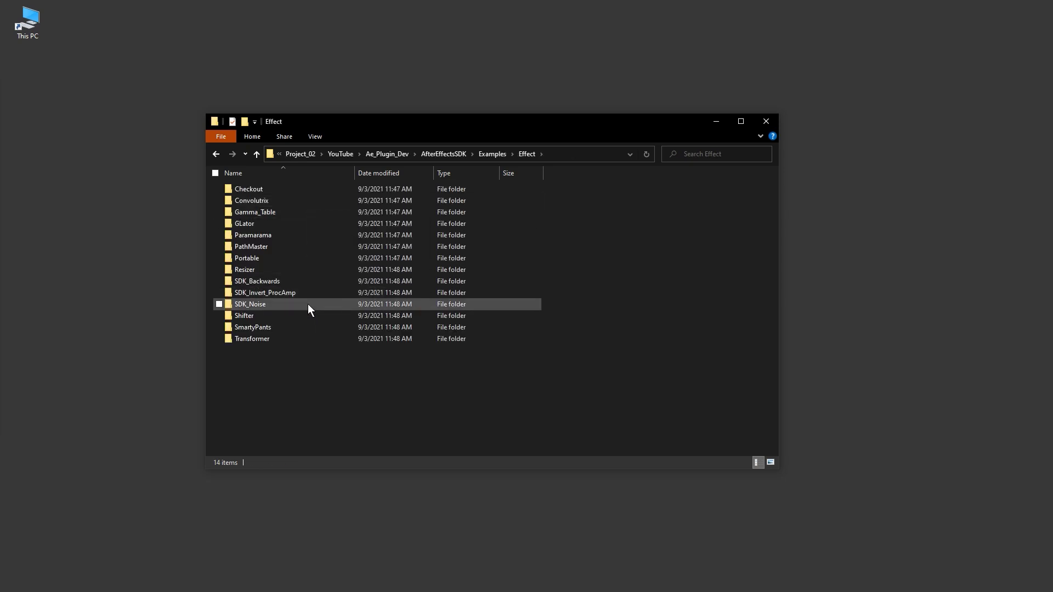
pyautogui.doubleClick(308, 304)
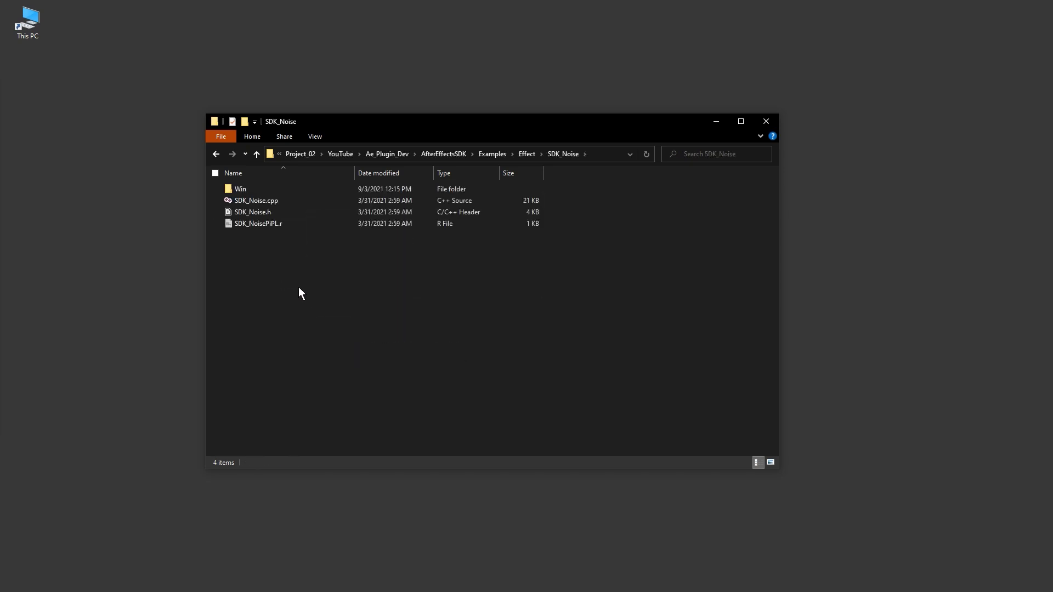
pyautogui.doubleClick(298, 189)
pyautogui.click(297, 198)
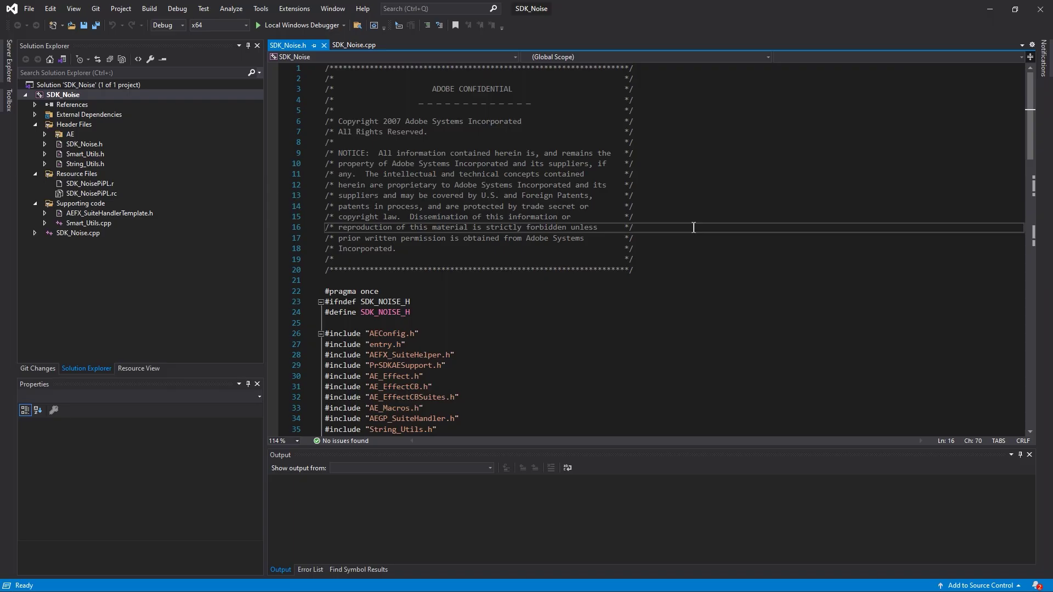
pyautogui.click(677, 203)
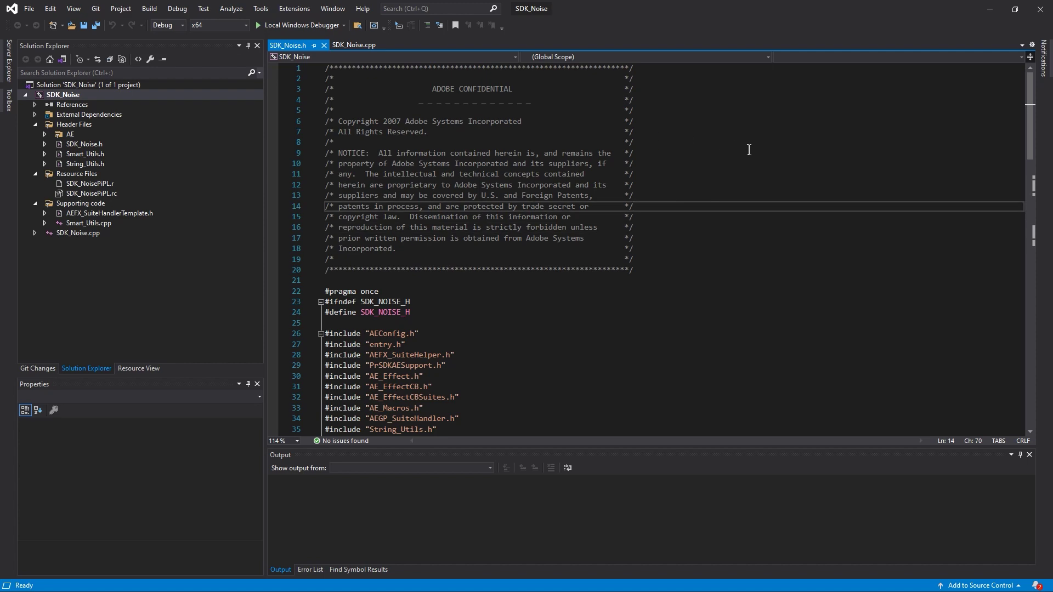
# - Examine the description, version, parameter and noise range definitions in the SDK_Noise.h header
pyautogui.scroll(-9, 749, 149)
pyautogui.scroll(-1, 749, 150)
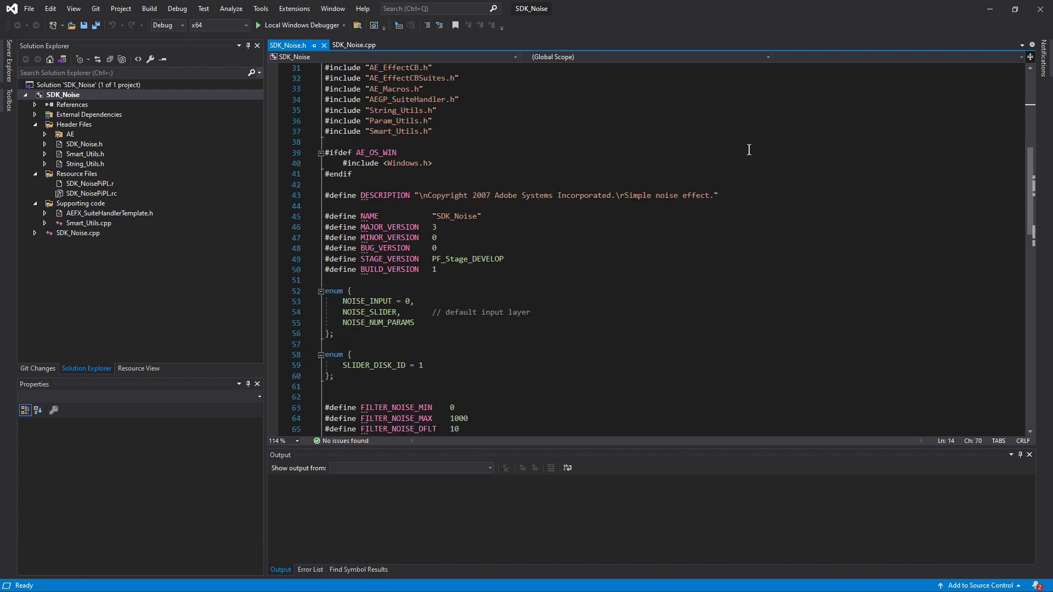
pyautogui.moveTo(421, 200); pyautogui.dragTo(713, 197)
pyautogui.click(739, 219)
pyautogui.scroll(-3, 592, 261)
pyautogui.scroll(-15, 592, 261)
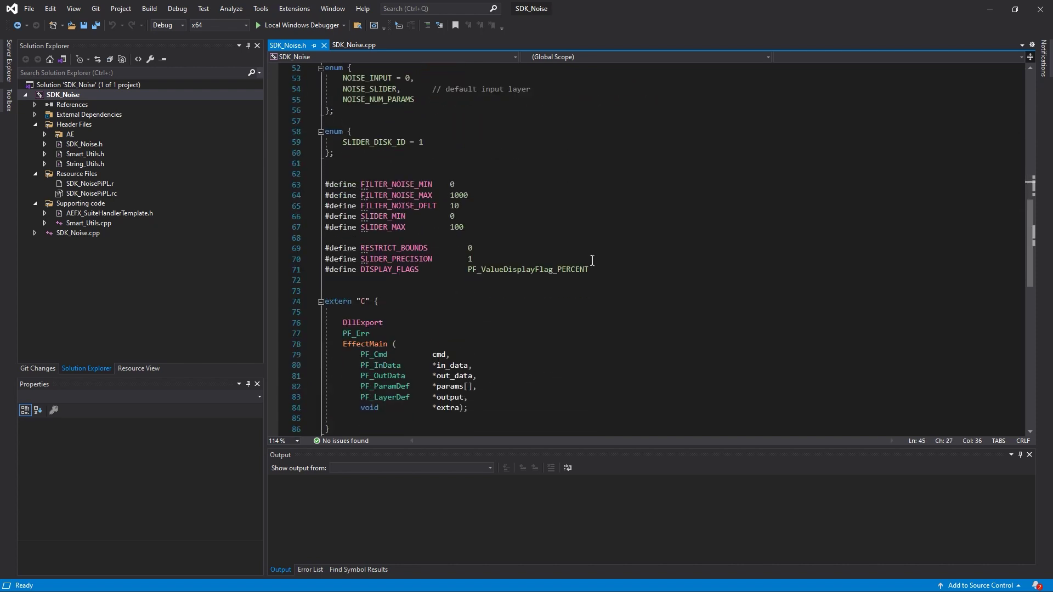
# - Examine the BGRA and VUYA pixel structs at the end of SDK_Noise.h, including their channel members
pyautogui.click(400, 281)
pyautogui.moveTo(400, 281); pyautogui.dragTo(485, 281)
pyautogui.doubleClick(406, 240)
pyautogui.moveTo(406, 239); pyautogui.dragTo(507, 246)
pyautogui.moveTo(400, 195); pyautogui.dragTo(485, 195)
pyautogui.doubleClick(463, 154)
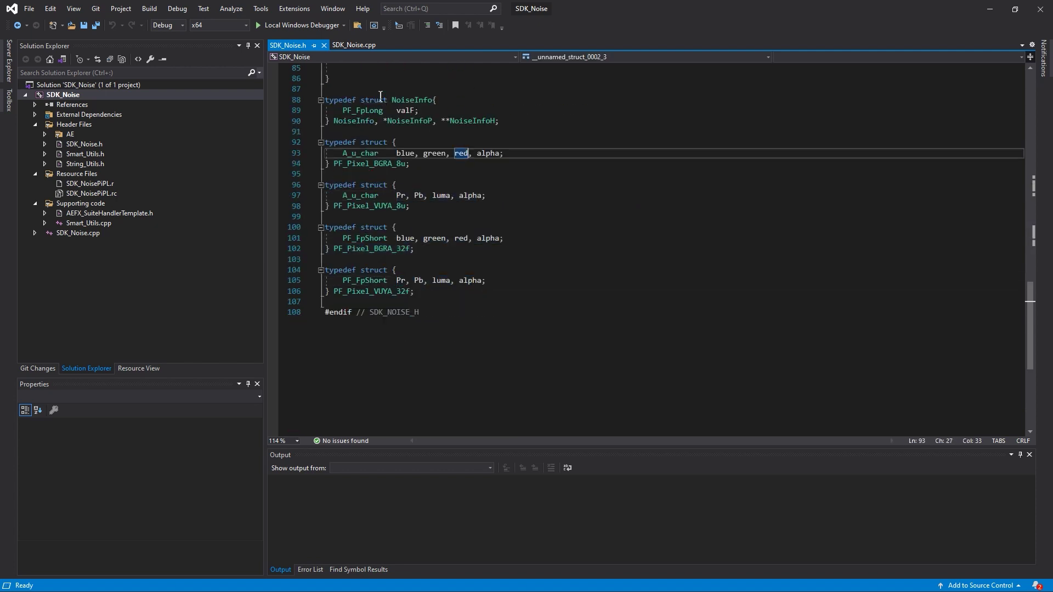
# - Switch to SDK_Noise.cpp and examine its About and GlobalSetup functions
pyautogui.click(354, 44)
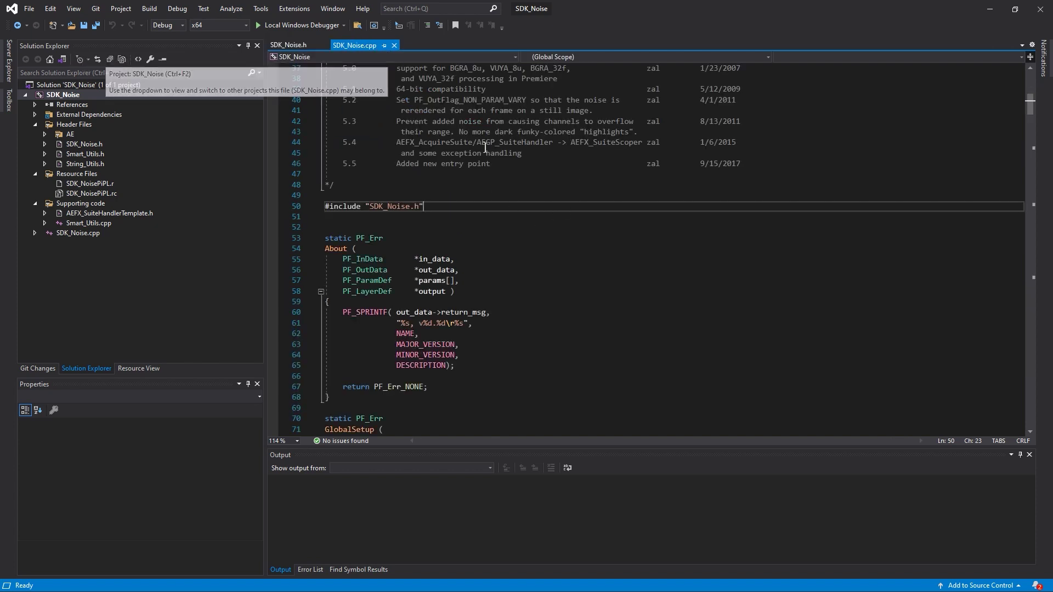
pyautogui.scroll(-4, 636, 169)
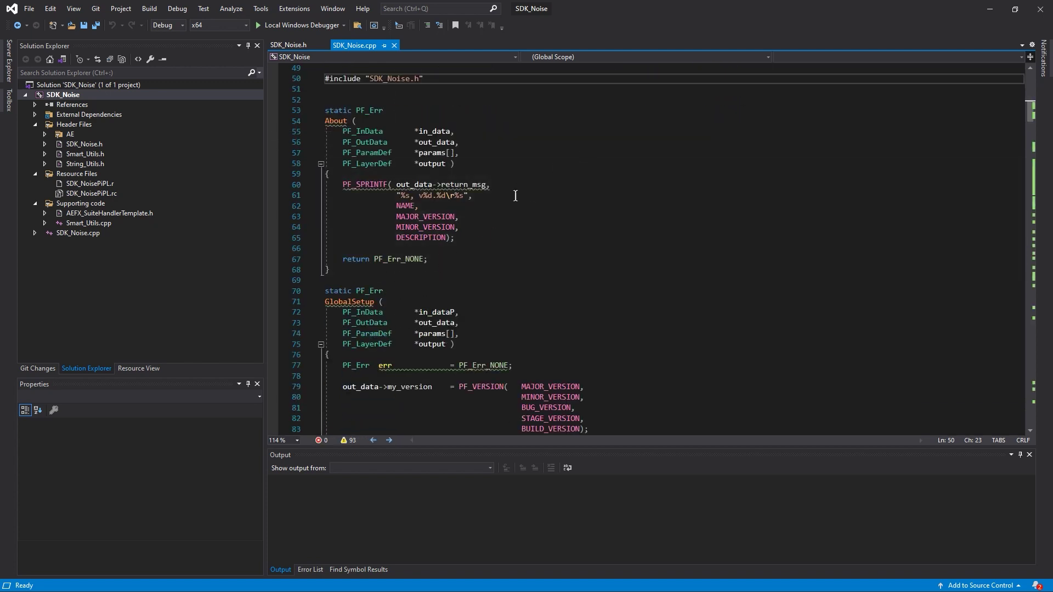
pyautogui.scroll(-4, 631, 182)
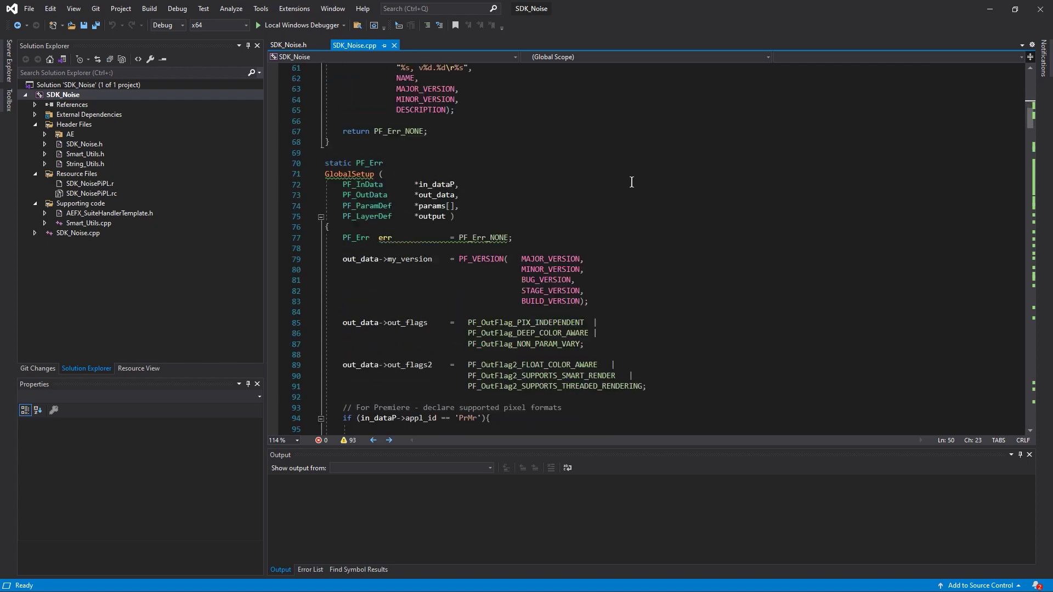
pyautogui.scroll(-2, 632, 183)
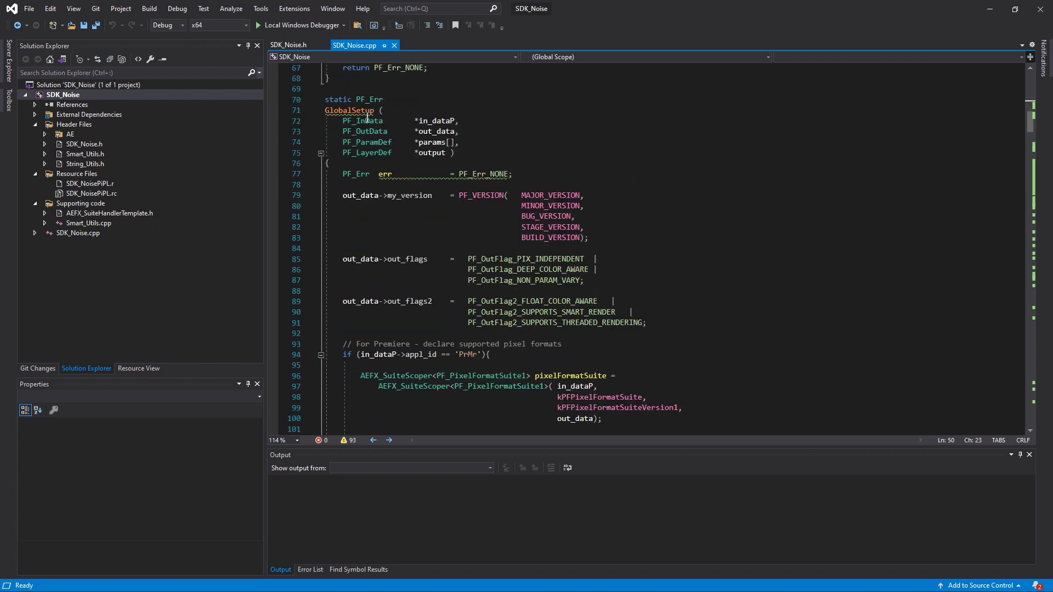
# - Examine the 8-bit pixel functions FilterImage8, FilterImageBGRA_8u and FilterImageVUYA_8u in SDK_Noise.cpp
pyautogui.scroll(-20, 587, 141)
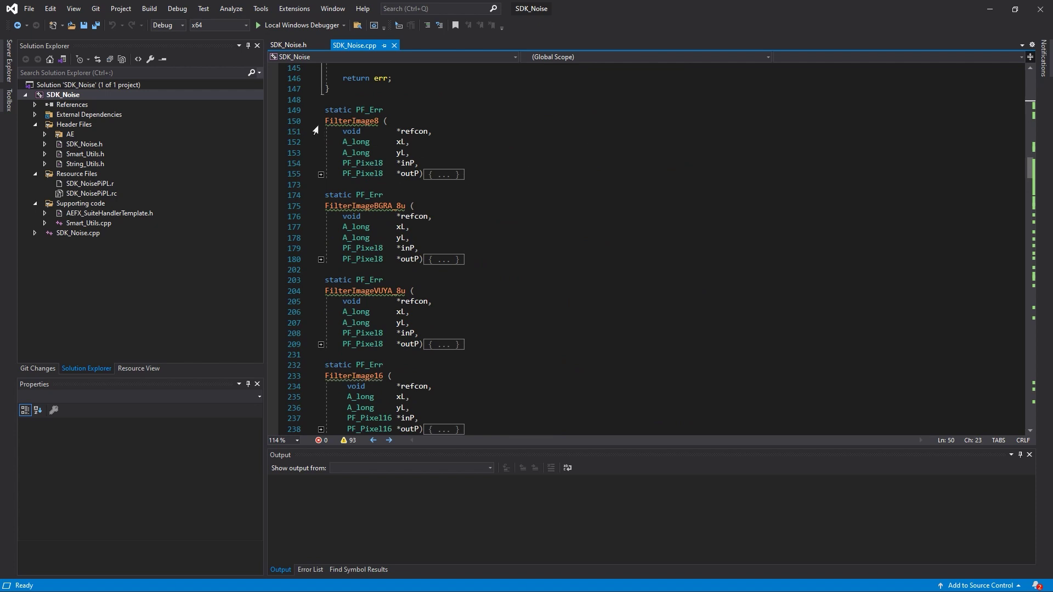
pyautogui.moveTo(359, 125)
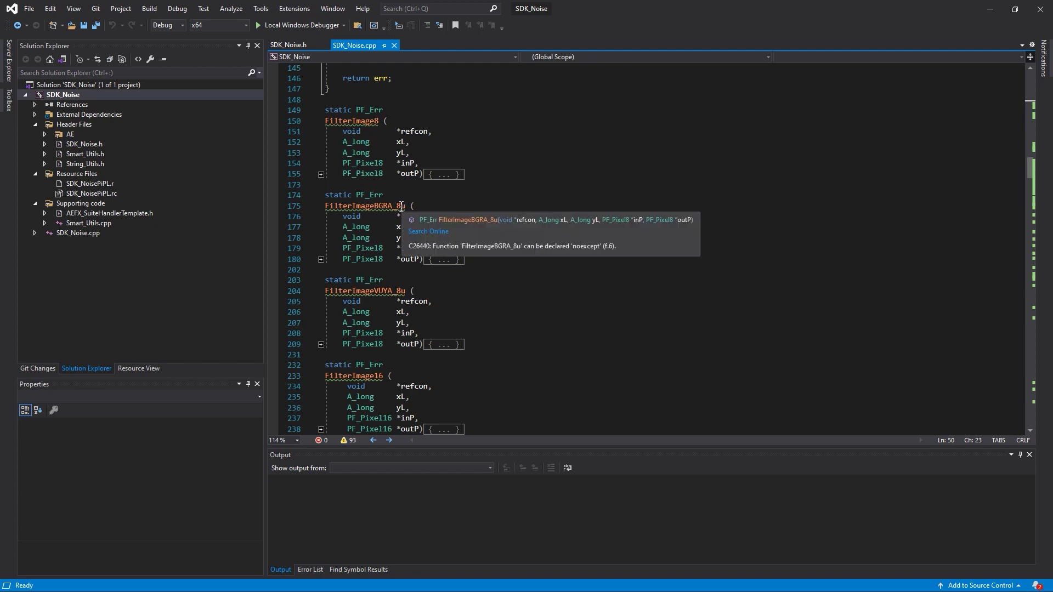
pyautogui.click(403, 207)
pyautogui.click(418, 208)
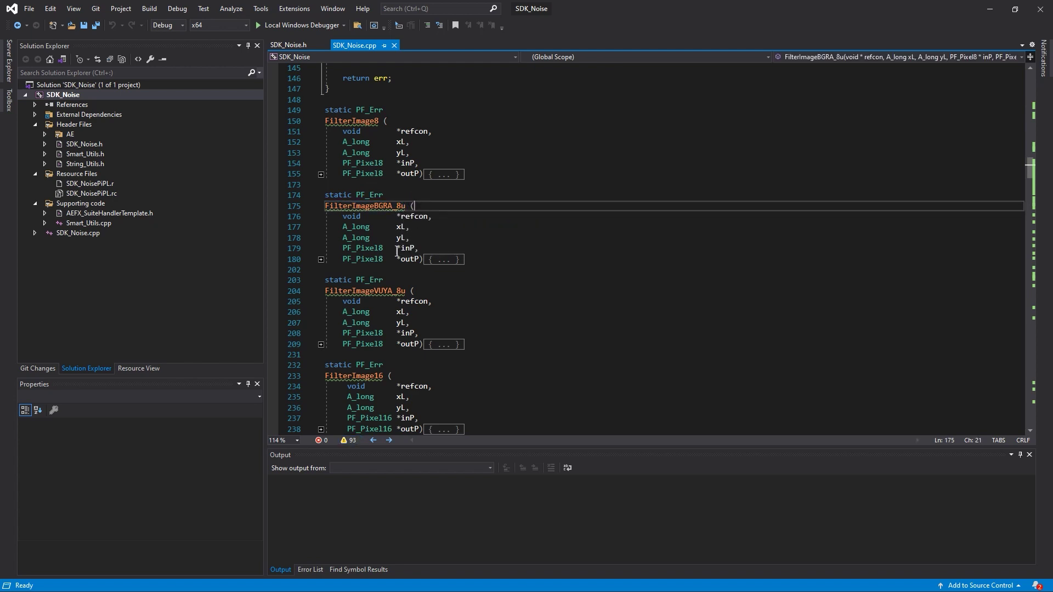
pyautogui.scroll(-1, 560, 275)
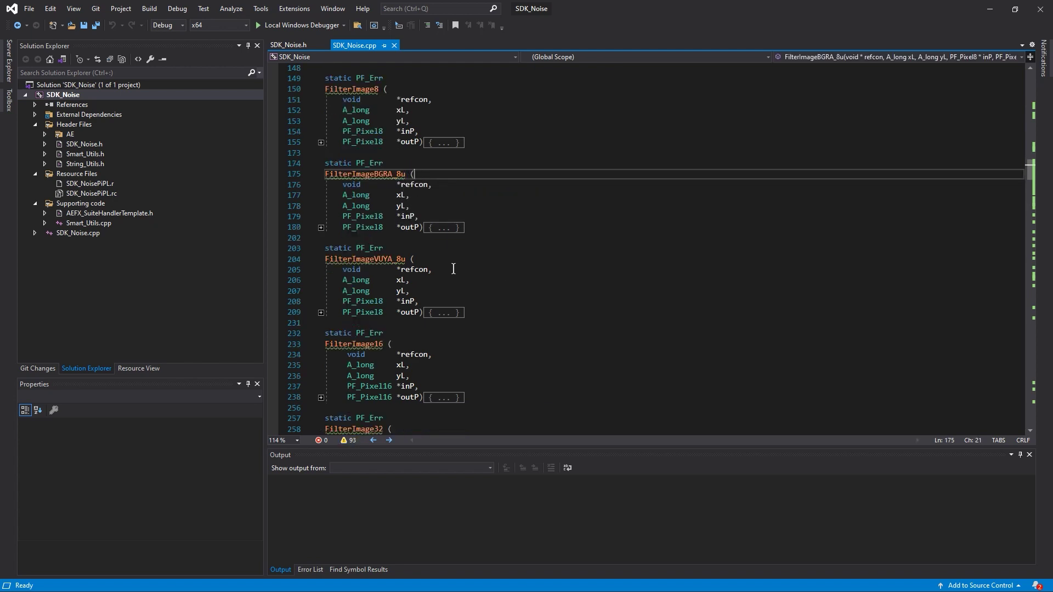
pyautogui.scroll(-1, 461, 251)
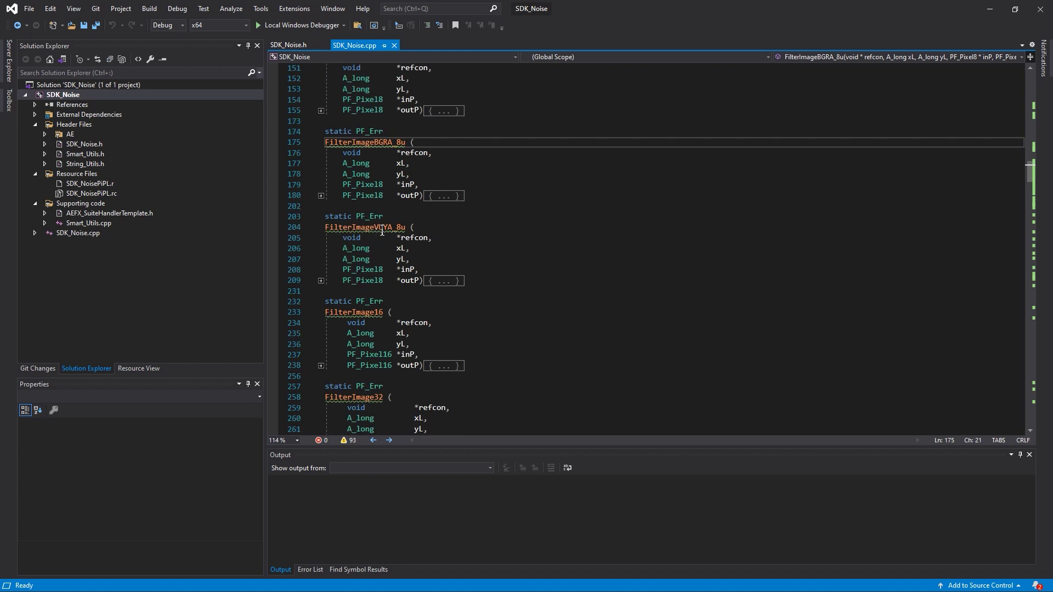
pyautogui.scroll(-1, 493, 224)
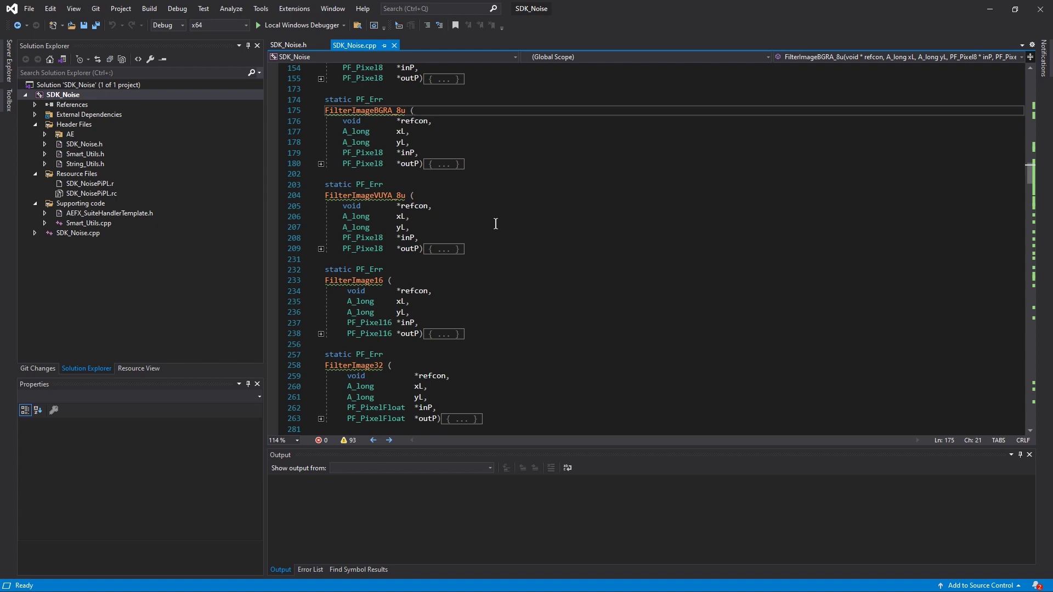
# - Examine the FilterImage16, FilterImage32 and FilterImageBGRA_32f function declarations for 16-bit and 32-bit pixels
pyautogui.scroll(-2, 495, 223)
pyautogui.click(379, 218)
pyautogui.moveTo(380, 218); pyautogui.dragTo(383, 219)
pyautogui.moveTo(375, 303); pyautogui.dragTo(379, 308)
pyautogui.click(478, 301)
pyautogui.scroll(-3, 472, 300)
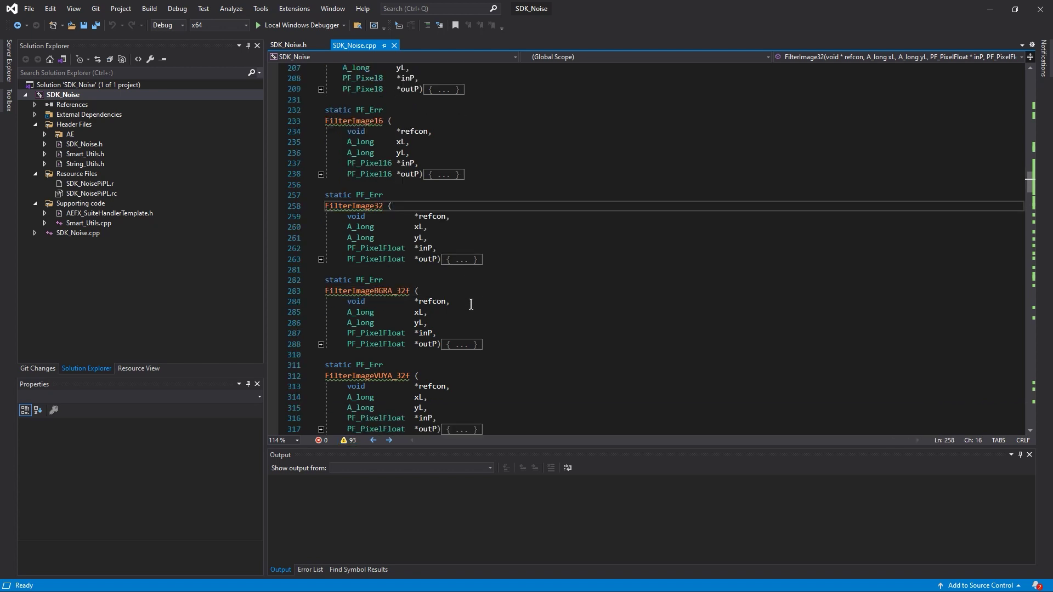
pyautogui.doubleClick(404, 291)
pyautogui.click(436, 291)
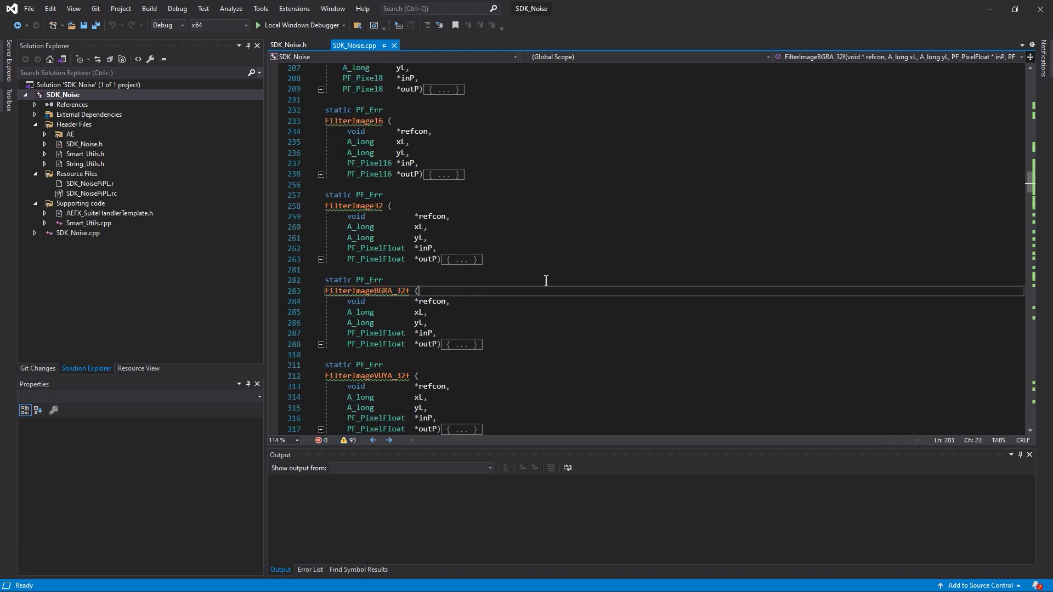
pyautogui.scroll(-1, 730, 271)
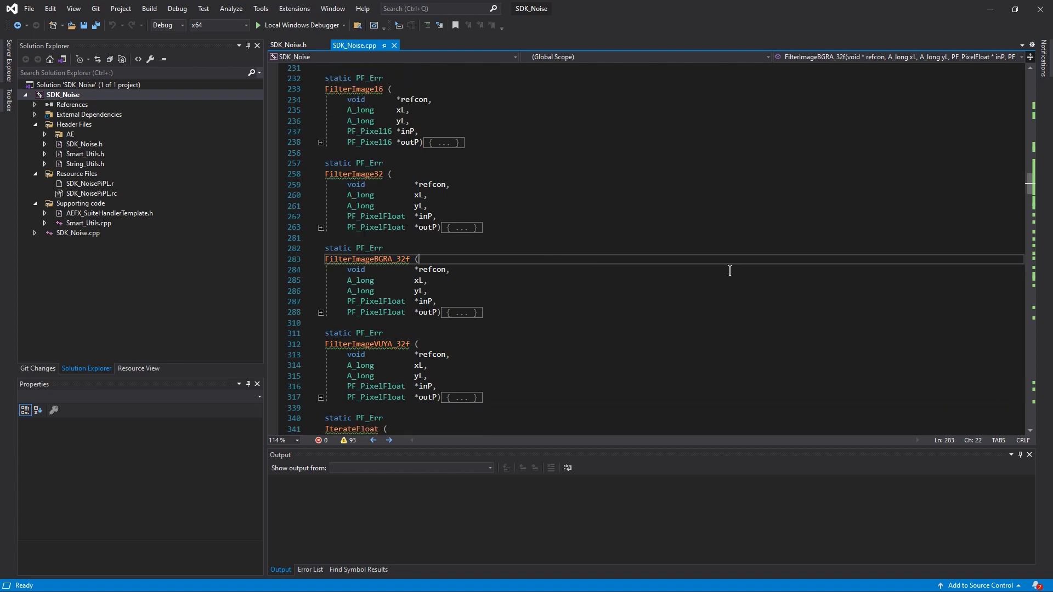
# - Expand the body of the FilterImage32 function to view it and collapse it again
pyautogui.click(321, 228)
pyautogui.click(321, 227)
pyautogui.scroll(-1, 594, 197)
pyautogui.scroll(-2, 594, 197)
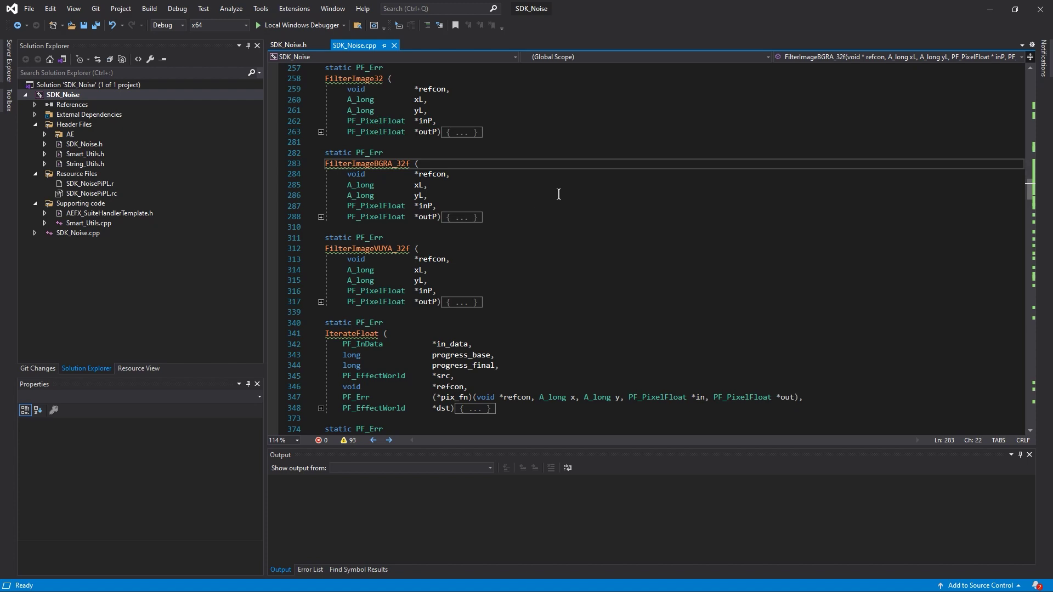
# - Read through the Render function in SDK_Noise.cpp, including its Premiere pixel format branches
pyautogui.scroll(-8, 559, 194)
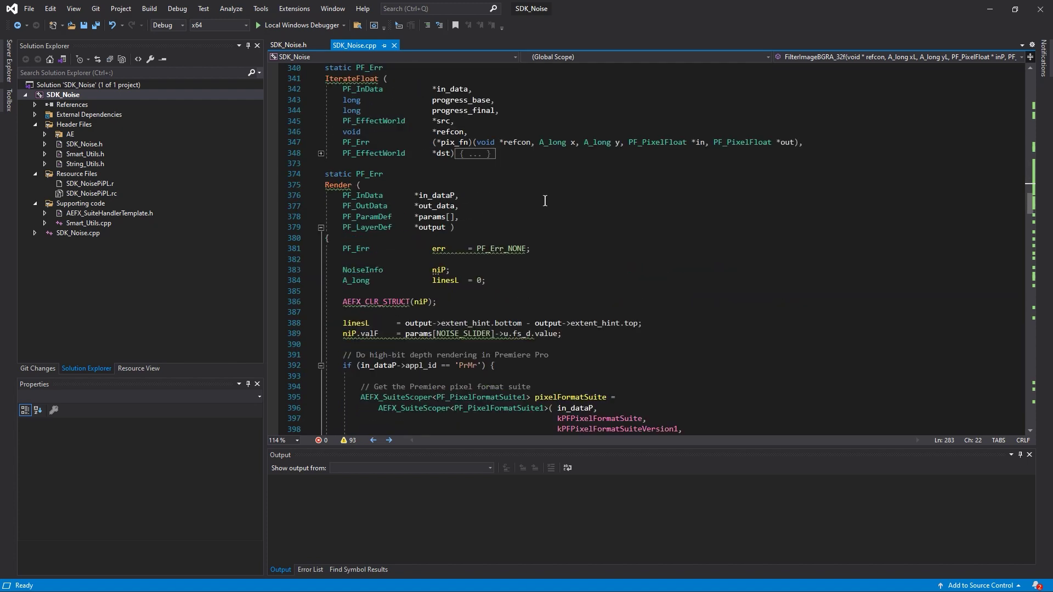
pyautogui.click(329, 185)
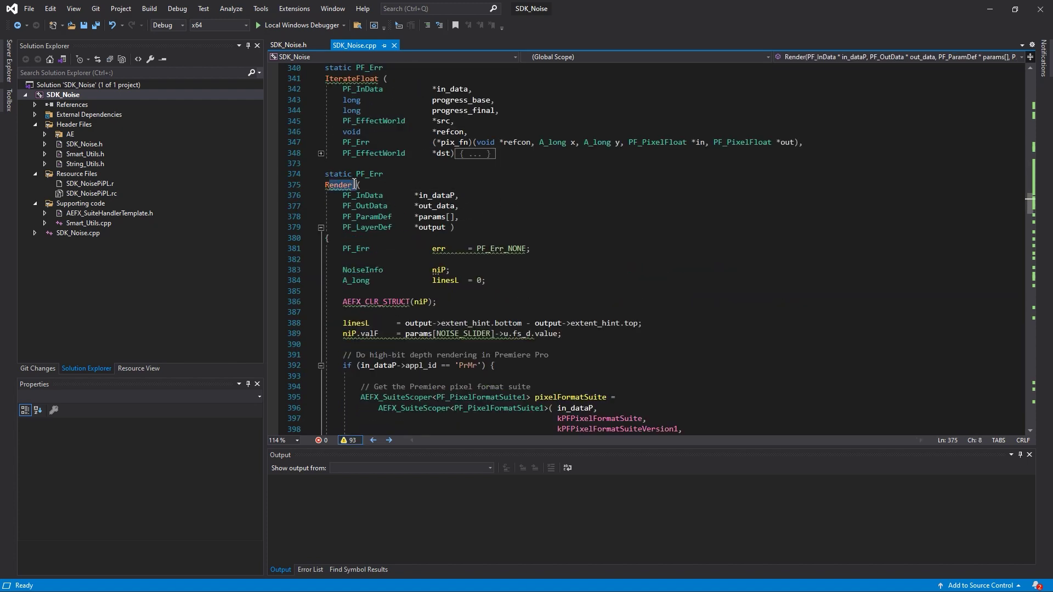
pyautogui.scroll(-12, 589, 198)
pyautogui.scroll(-14, 589, 197)
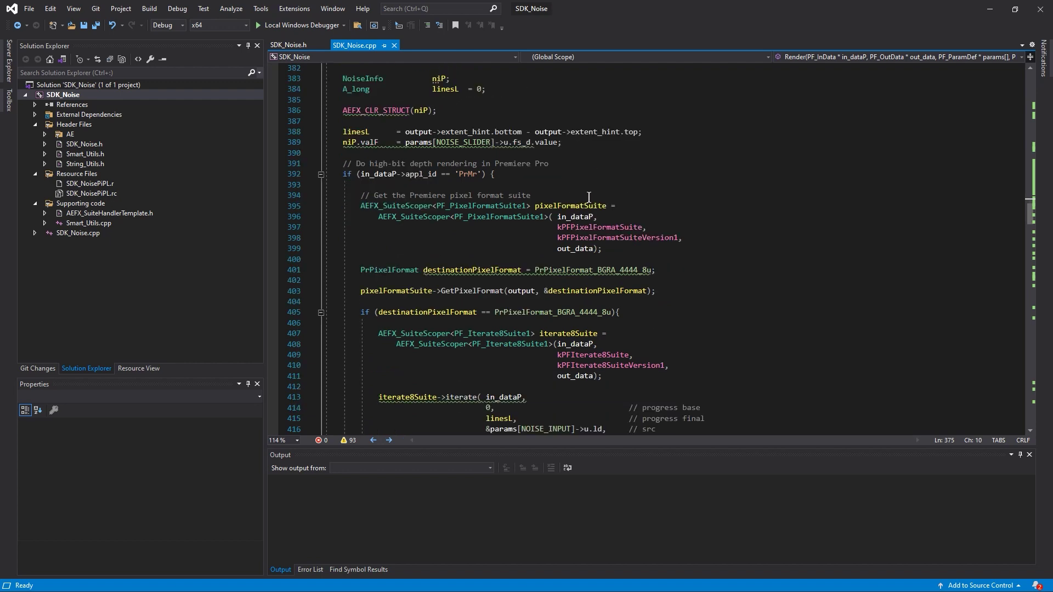
pyautogui.scroll(-20, 589, 198)
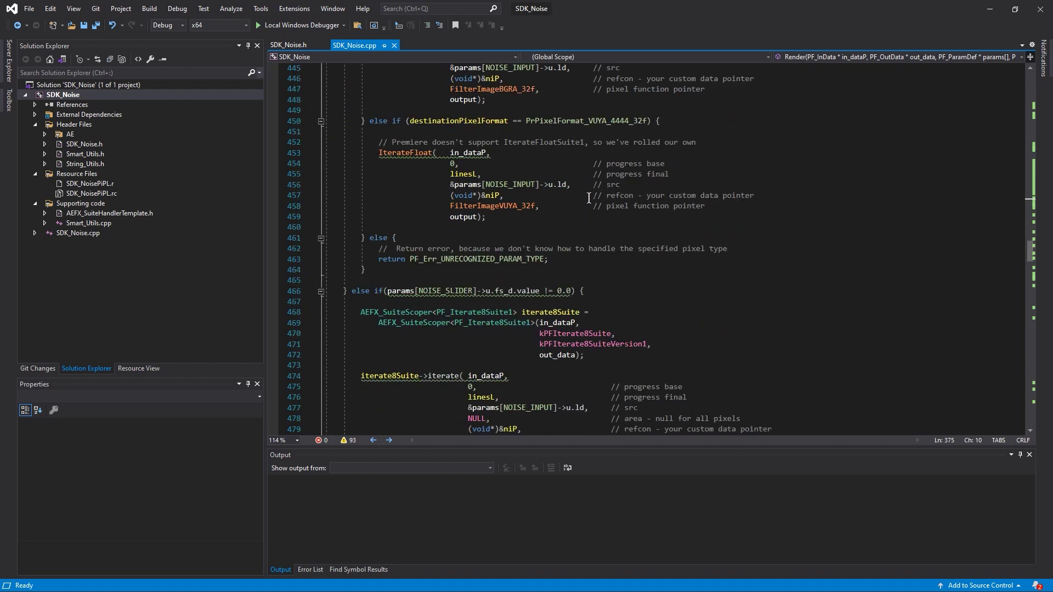
# - Examine the PreRender and SmartRender functions in SDK_Noise.cpp
pyautogui.click(352, 143)
pyautogui.doubleClick(354, 144)
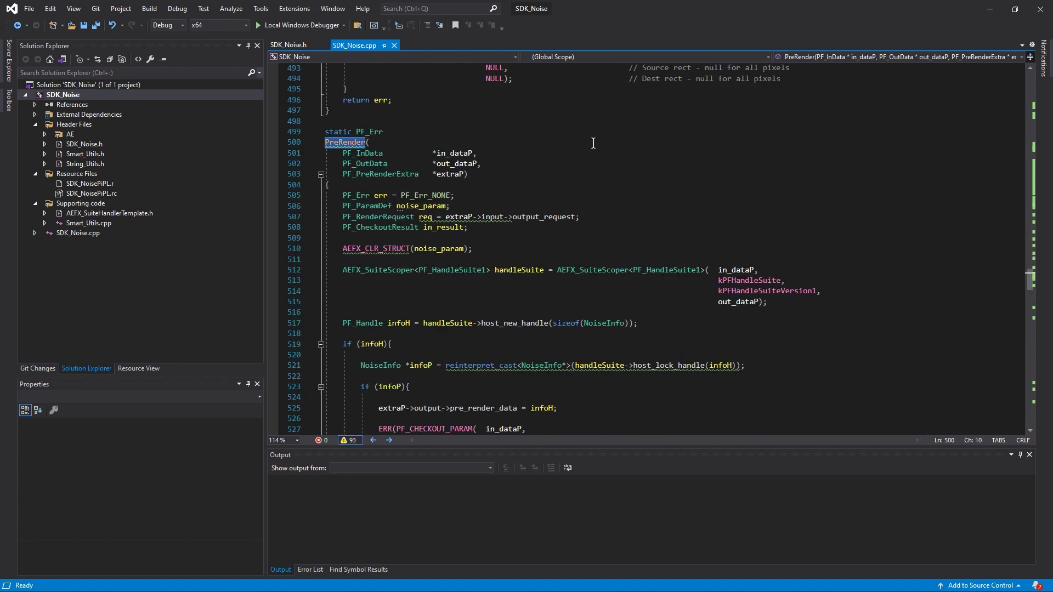
pyautogui.scroll(-19, 604, 164)
pyautogui.doubleClick(357, 154)
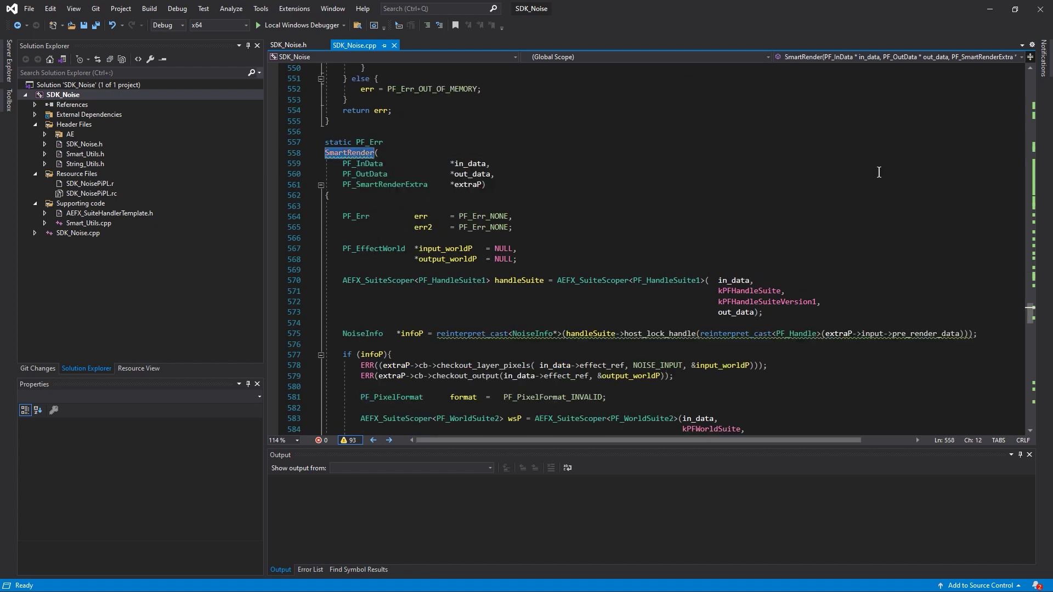
pyautogui.click(417, 153)
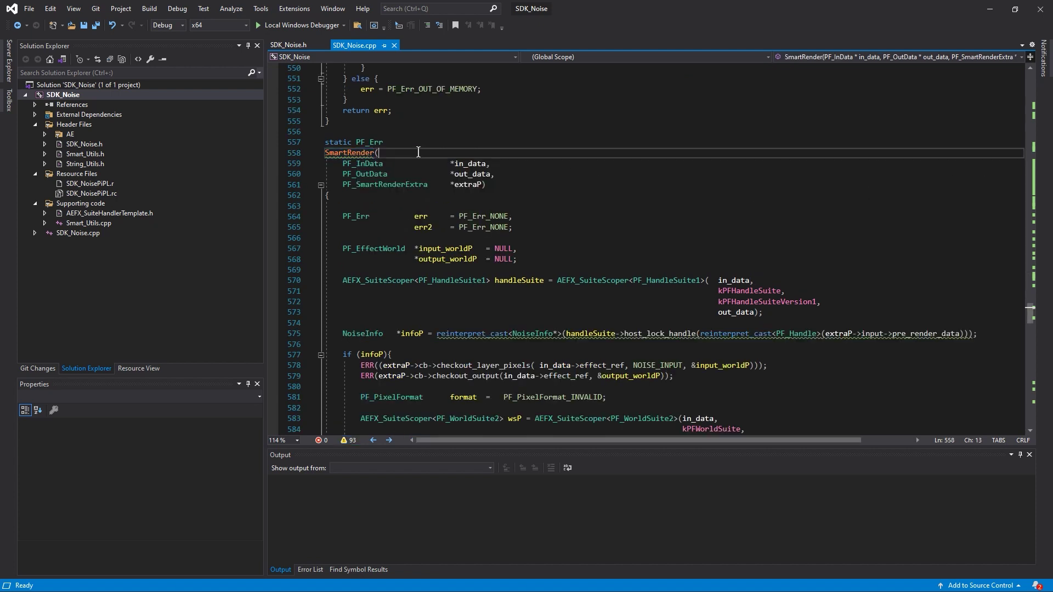
pyautogui.click(604, 192)
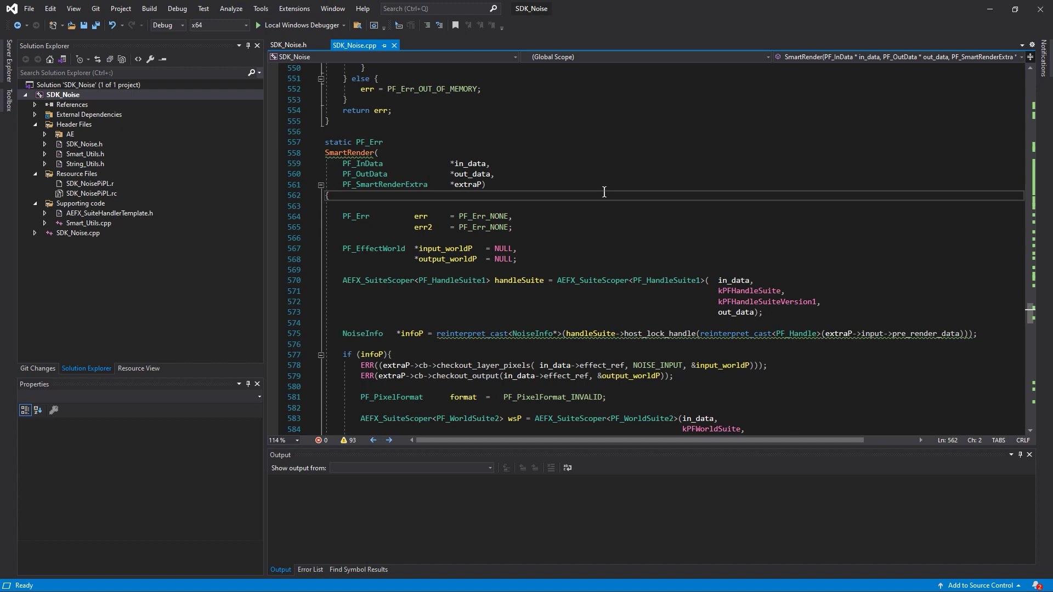
pyautogui.scroll(-3, 623, 201)
pyautogui.scroll(-20, 623, 202)
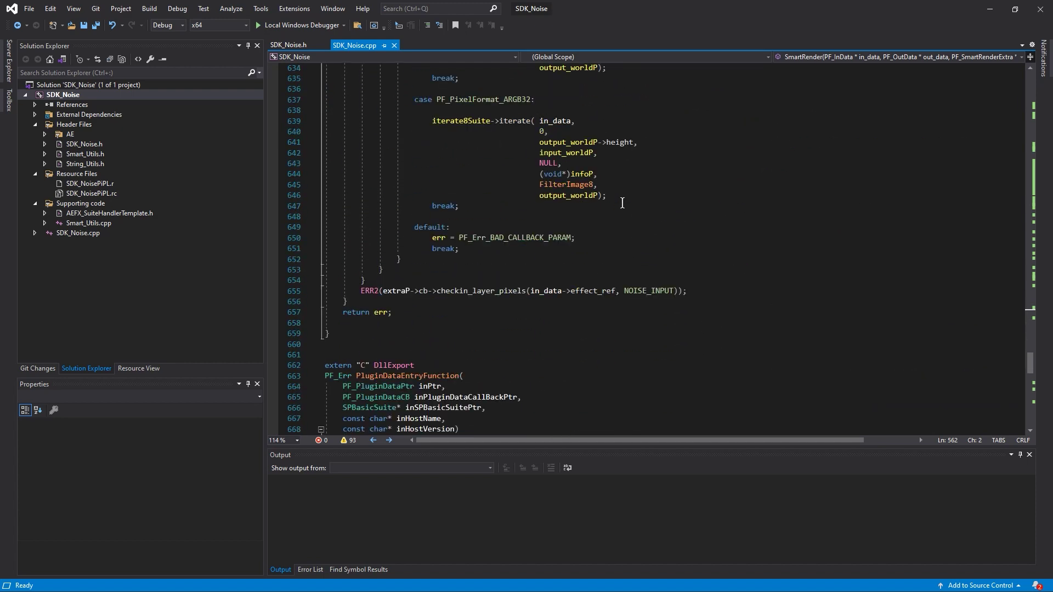
# - Examine the EffectMain function and its switch of PF_Cmd cases at the end of SDK_Noise.cpp
pyautogui.scroll(-6, 623, 203)
pyautogui.scroll(-9, 623, 203)
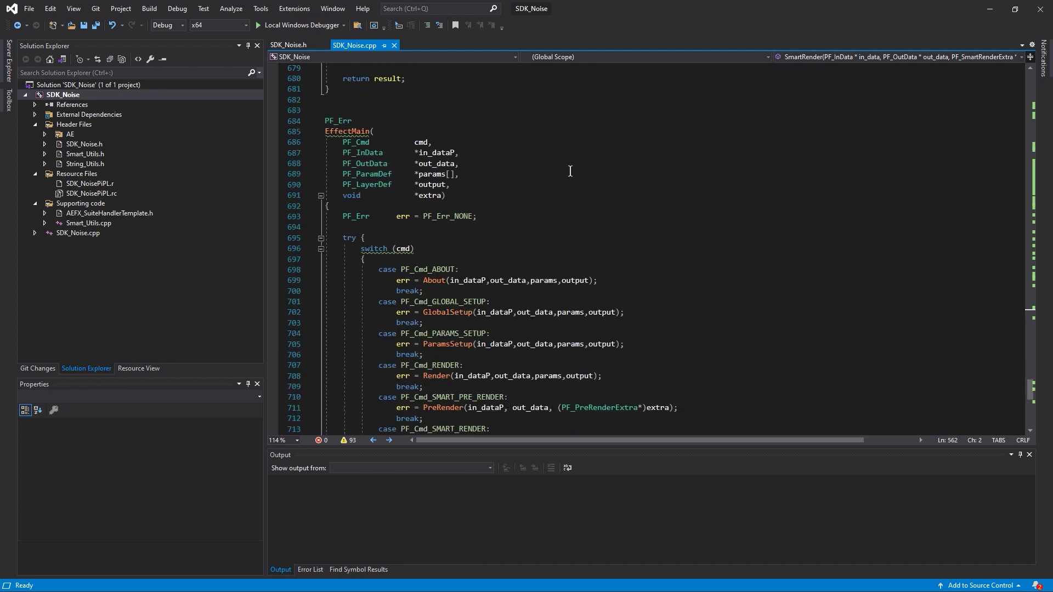
pyautogui.doubleClick(347, 134)
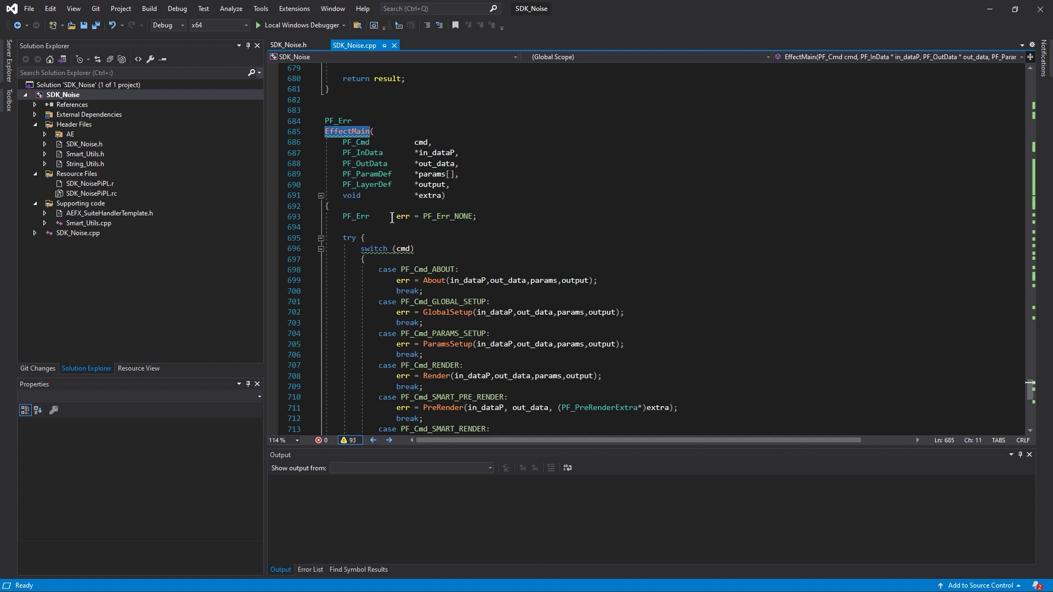
pyautogui.click(571, 135)
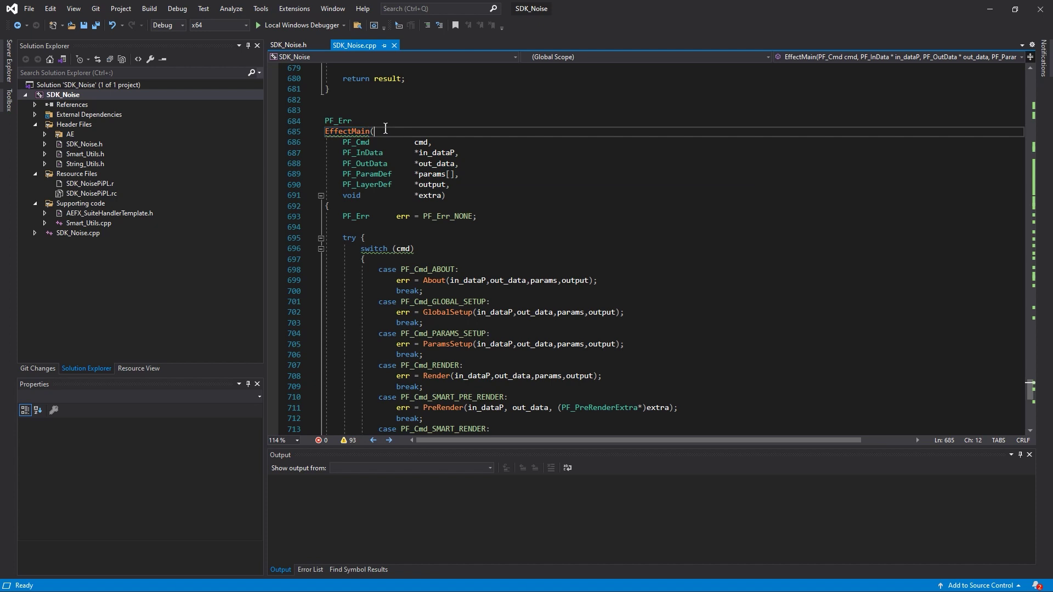
pyautogui.scroll(-1, 570, 135)
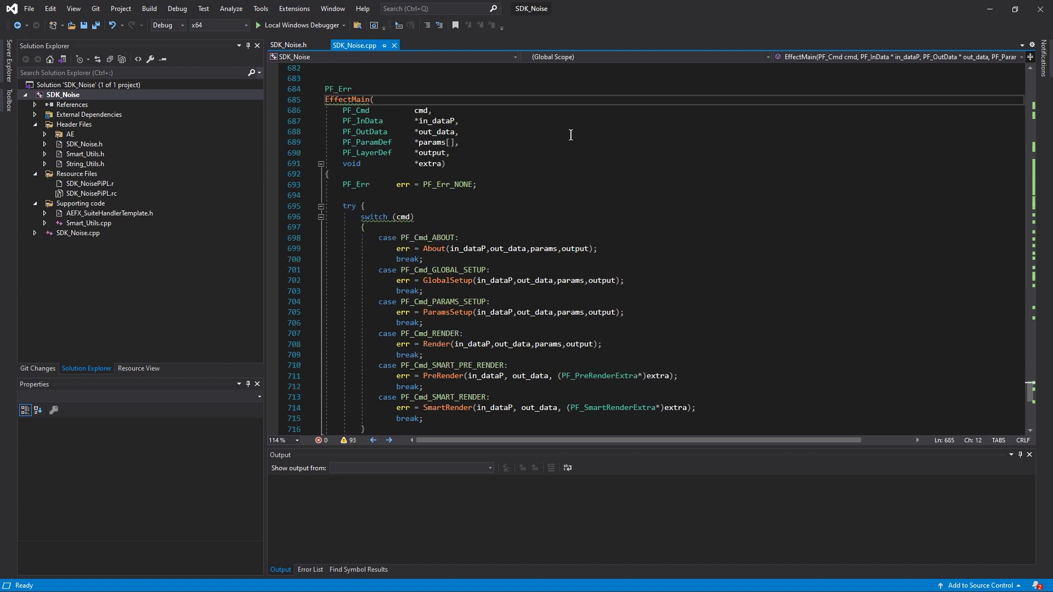
pyautogui.scroll(-1, 570, 135)
pyautogui.scroll(-2, 570, 134)
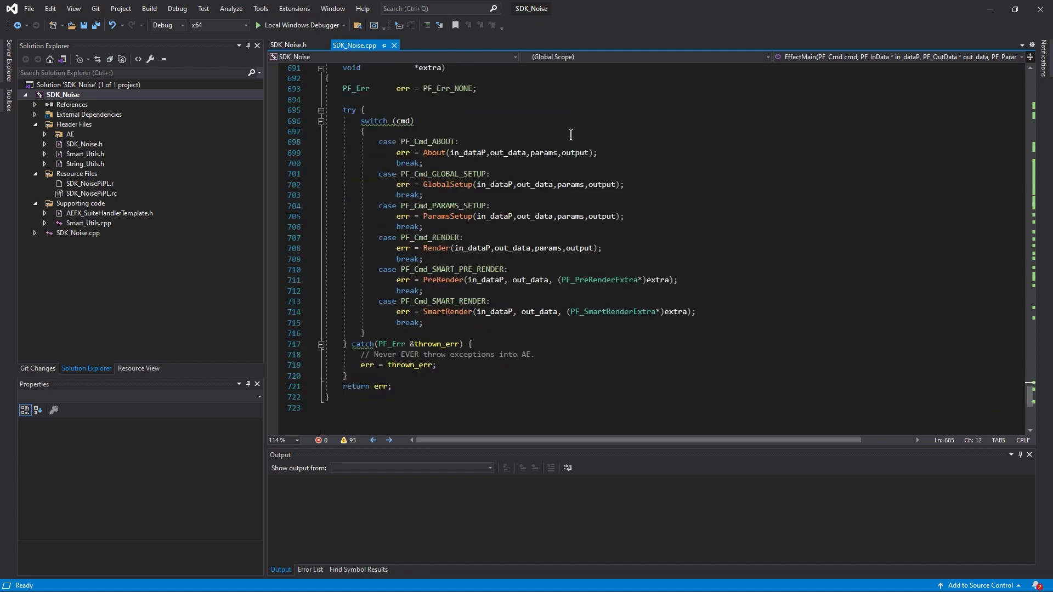
pyautogui.scroll(-1, 570, 135)
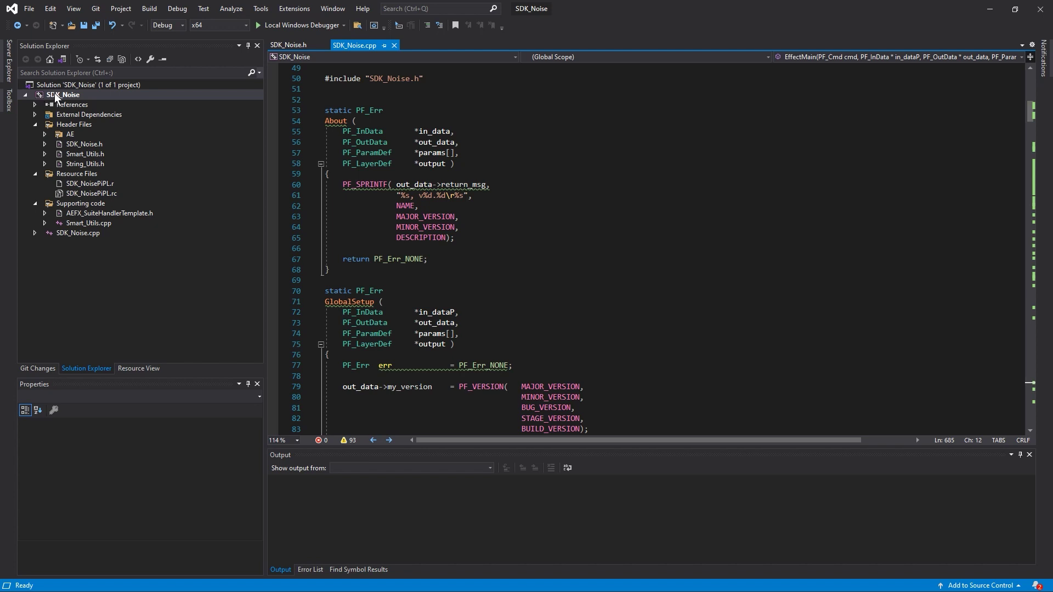
# - Open the SDK_Noise project's general configuration properties and bring up the Output Directory value for editing
pyautogui.rightClick(71, 94)
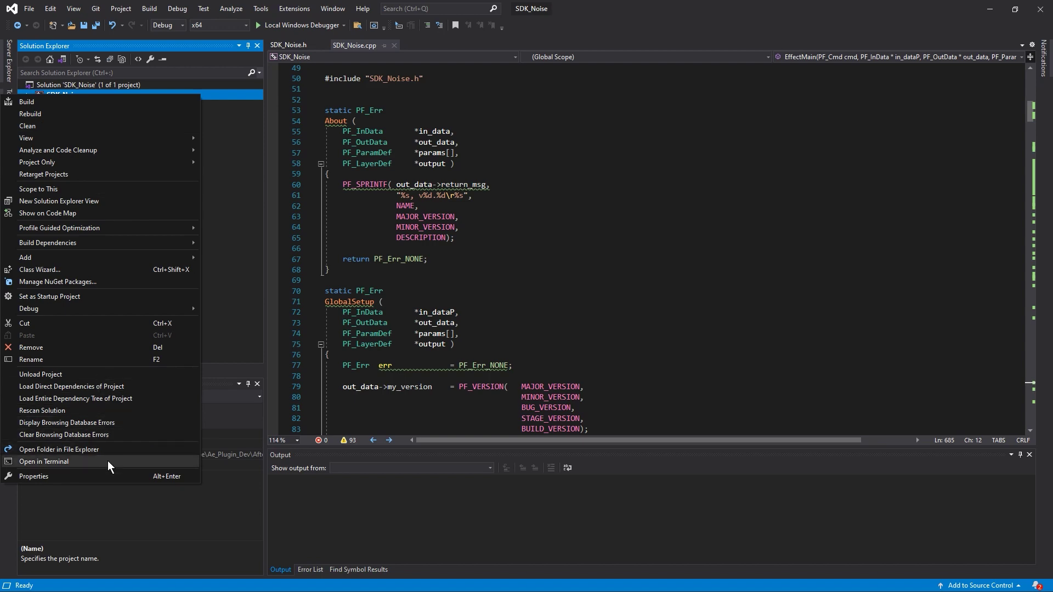
pyautogui.click(94, 481)
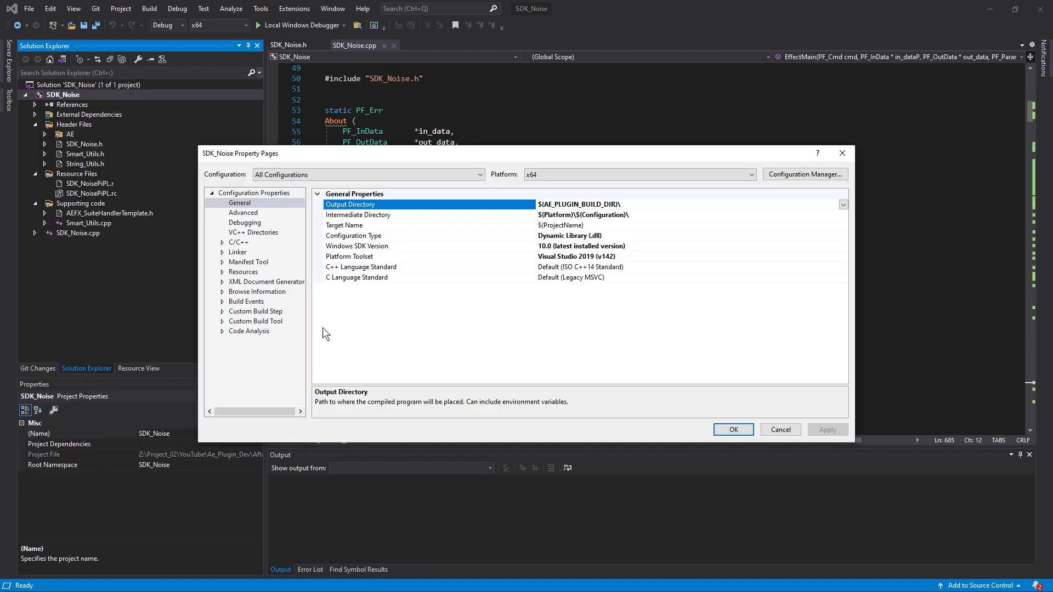
pyautogui.click(243, 204)
pyautogui.click(351, 205)
pyautogui.click(843, 205)
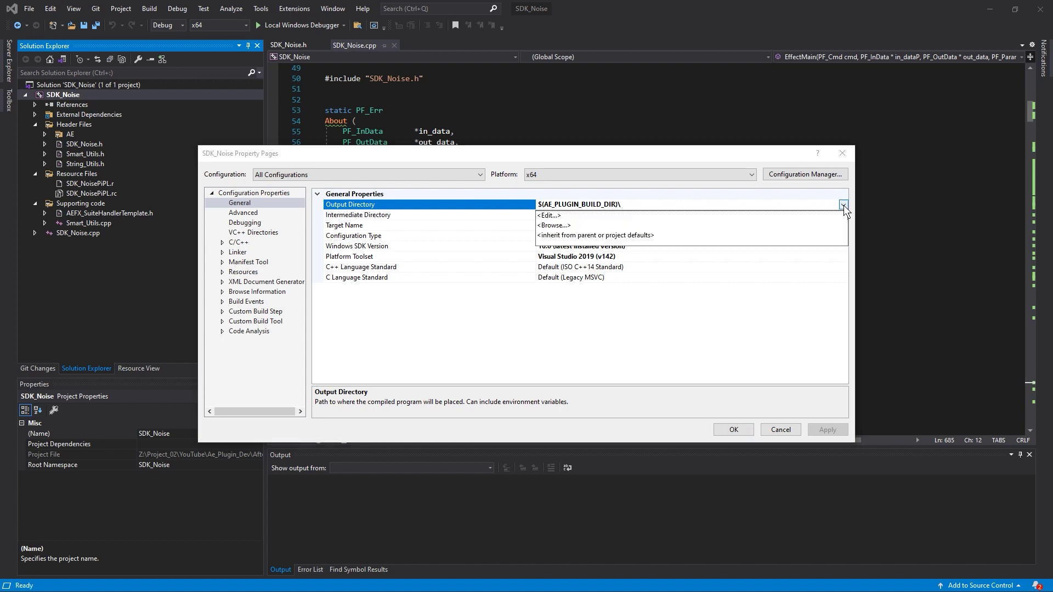
pyautogui.click(567, 216)
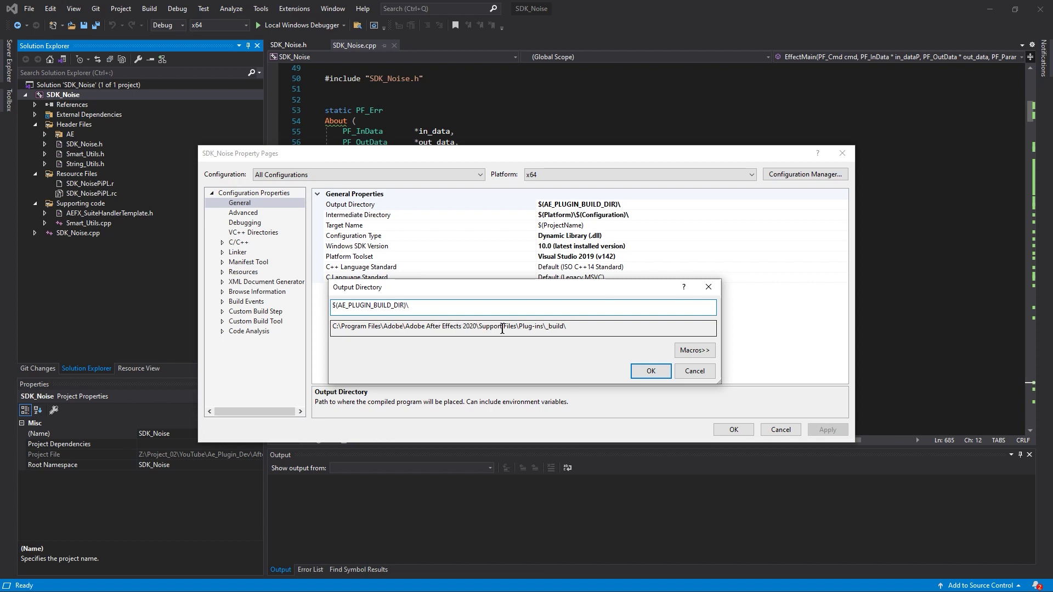
# - Examine the AE_PLUGIN_BUILD_DIR macro and the evaluated path it gives in the Output Directory dialog
pyautogui.moveTo(546, 330); pyautogui.dragTo(564, 330)
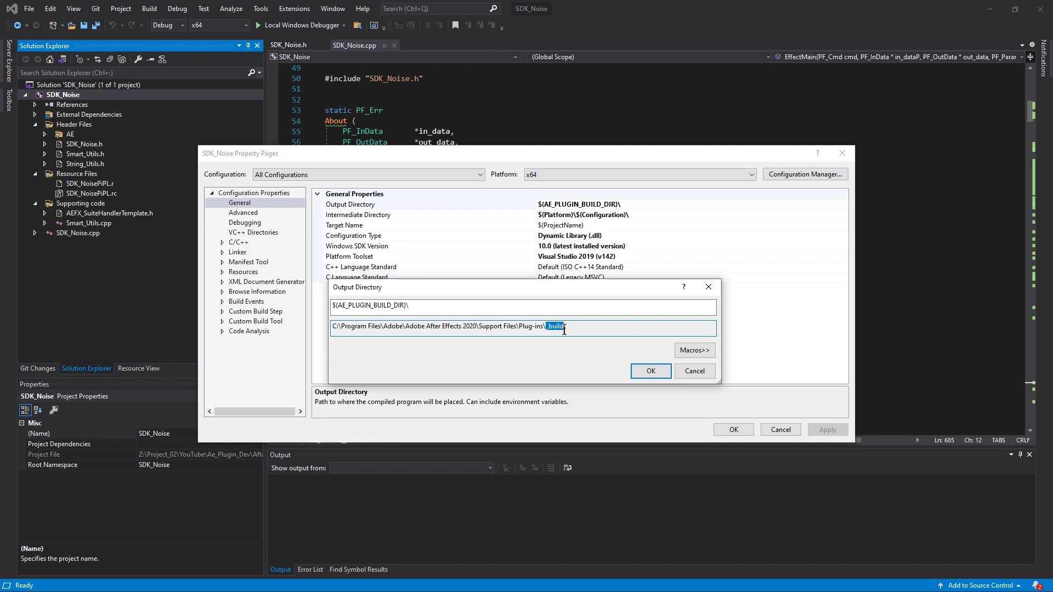
pyautogui.click(566, 328)
pyautogui.moveTo(579, 328); pyautogui.dragTo(315, 326)
pyautogui.click(578, 327)
pyautogui.click(414, 290)
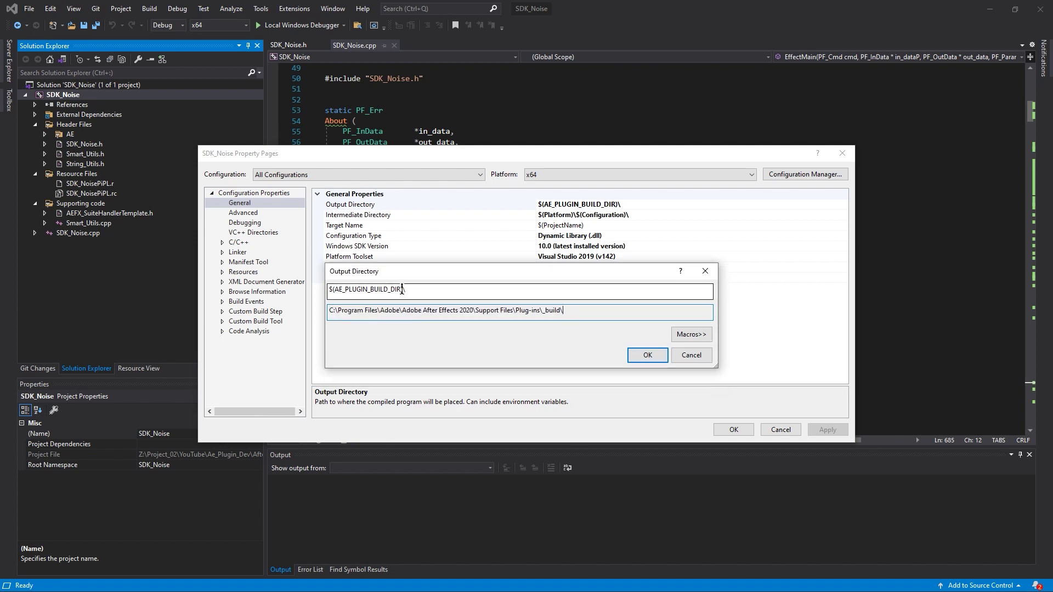
pyautogui.moveTo(414, 290); pyautogui.dragTo(316, 290)
pyautogui.click(425, 290)
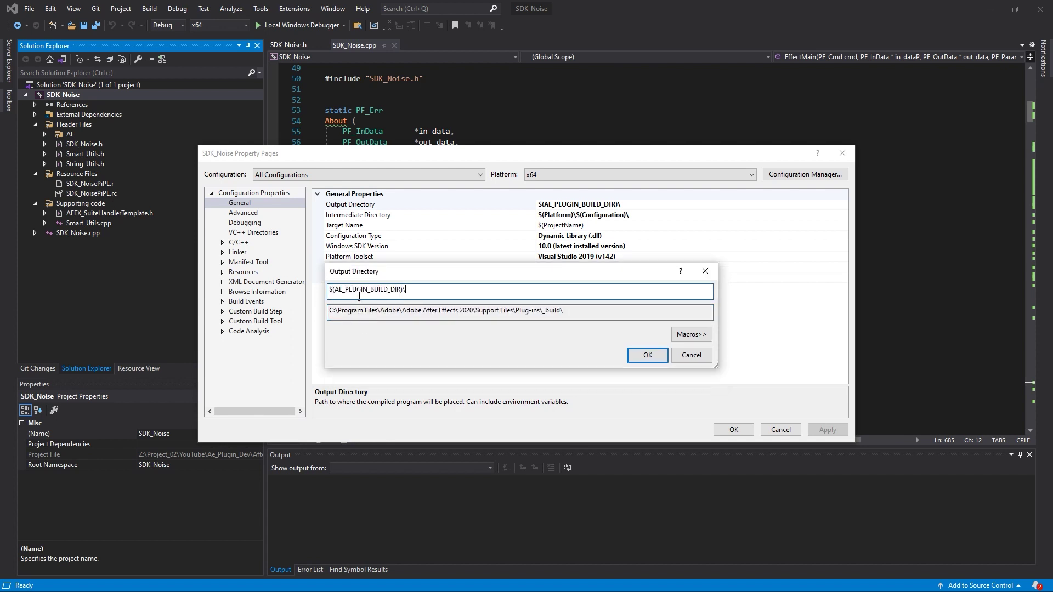
pyautogui.moveTo(578, 311); pyautogui.dragTo(323, 317)
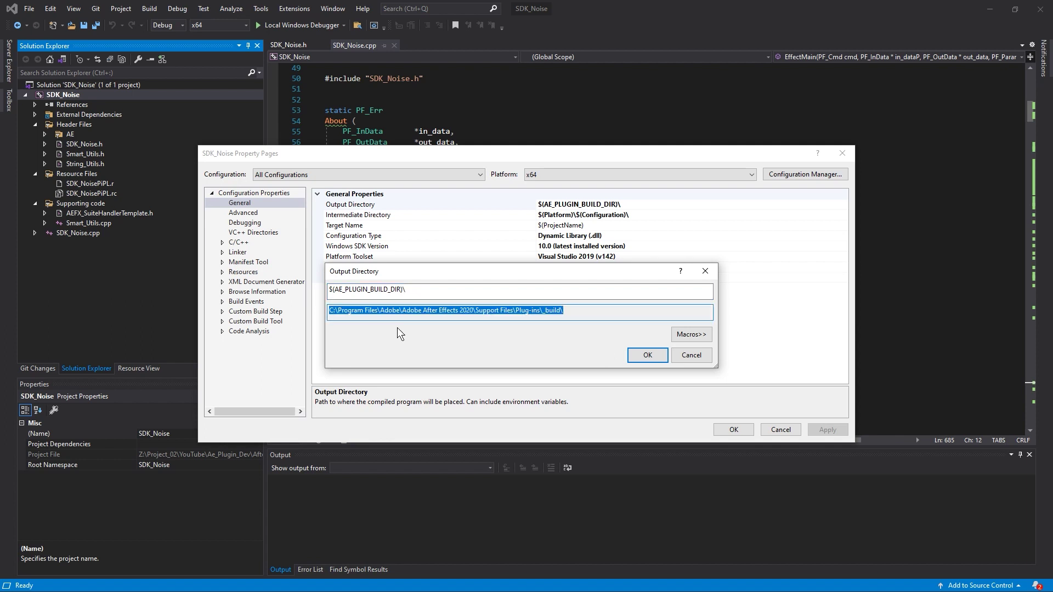
pyautogui.click(416, 289)
pyautogui.click(576, 311)
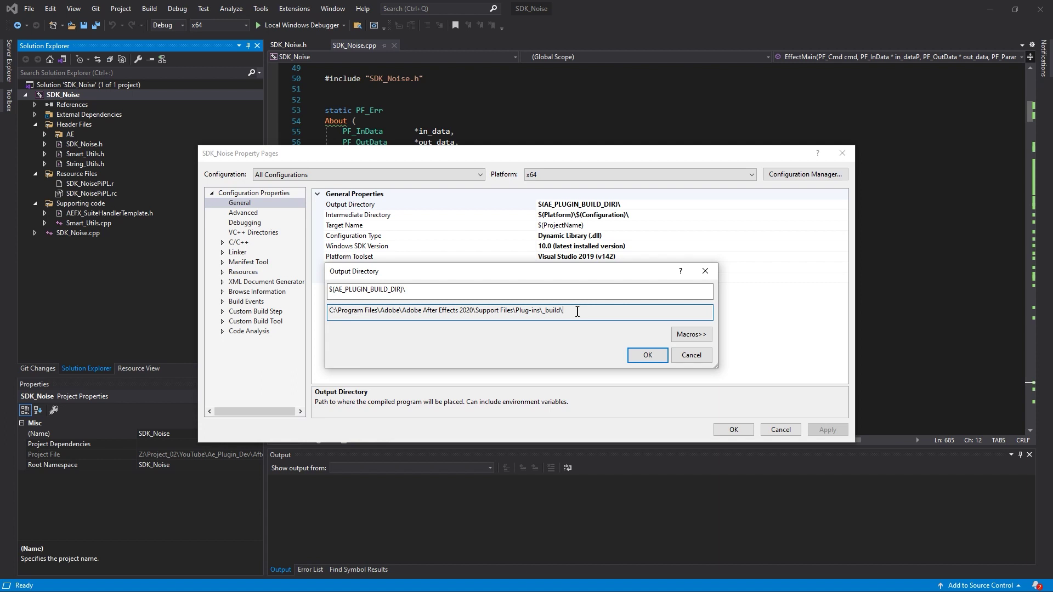
pyautogui.moveTo(577, 312); pyautogui.dragTo(305, 316)
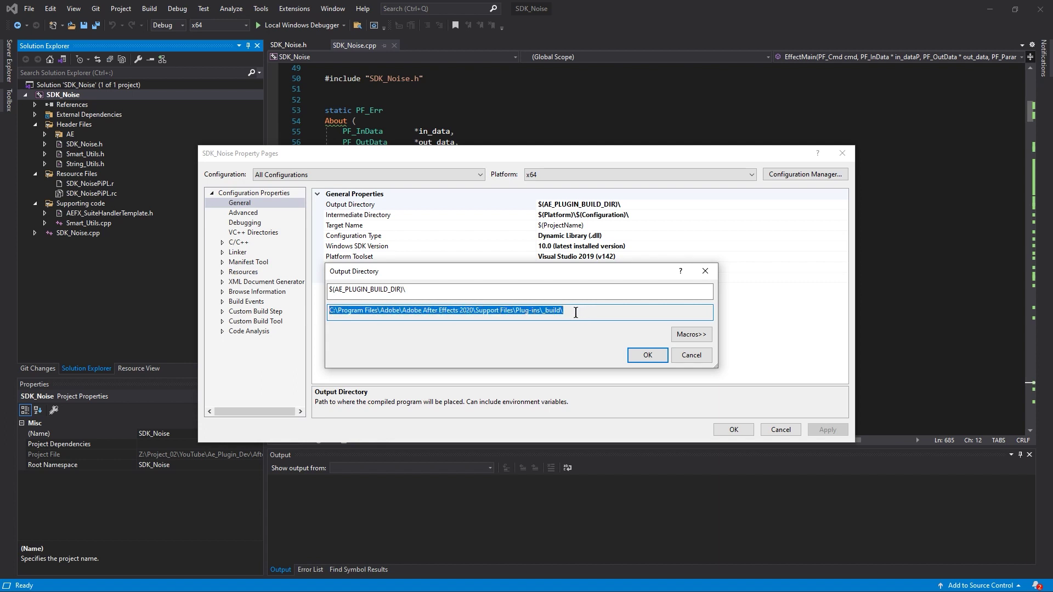
pyautogui.click(473, 311)
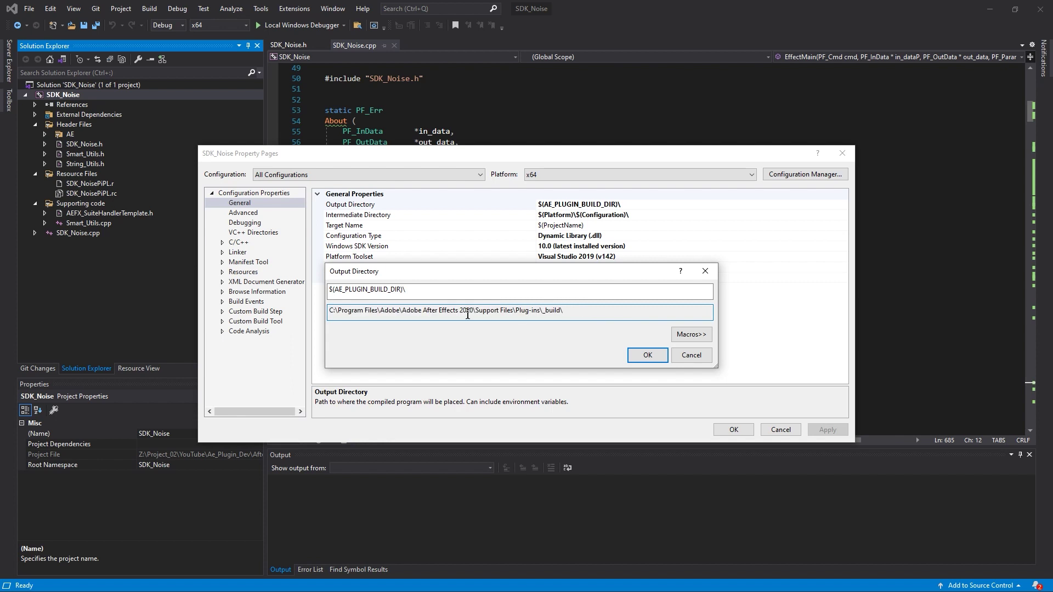
pyautogui.moveTo(470, 311); pyautogui.dragTo(475, 311)
pyautogui.moveTo(580, 311); pyautogui.dragTo(321, 311)
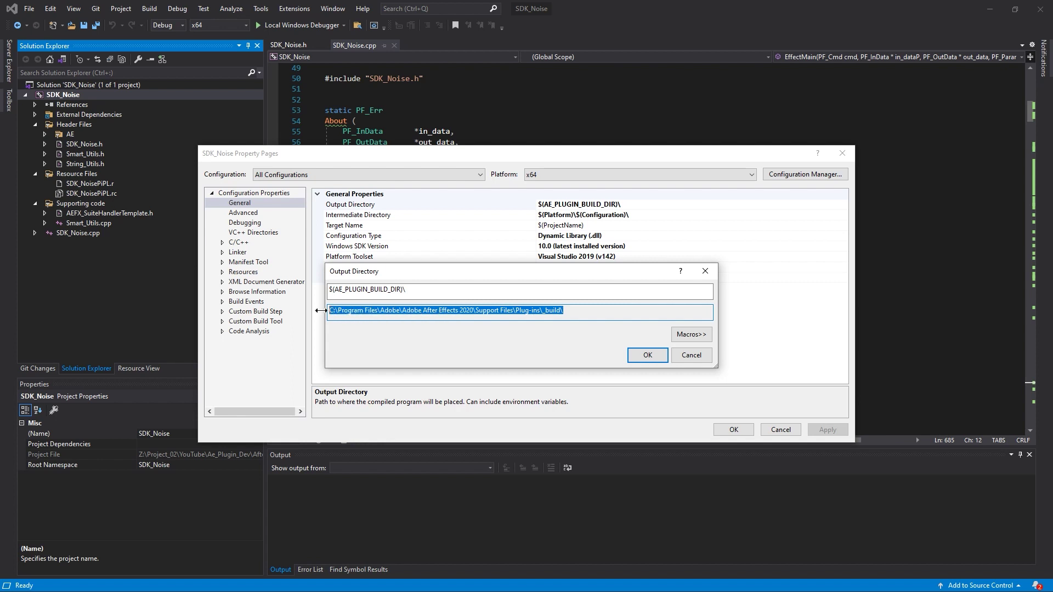
pyautogui.click(577, 312)
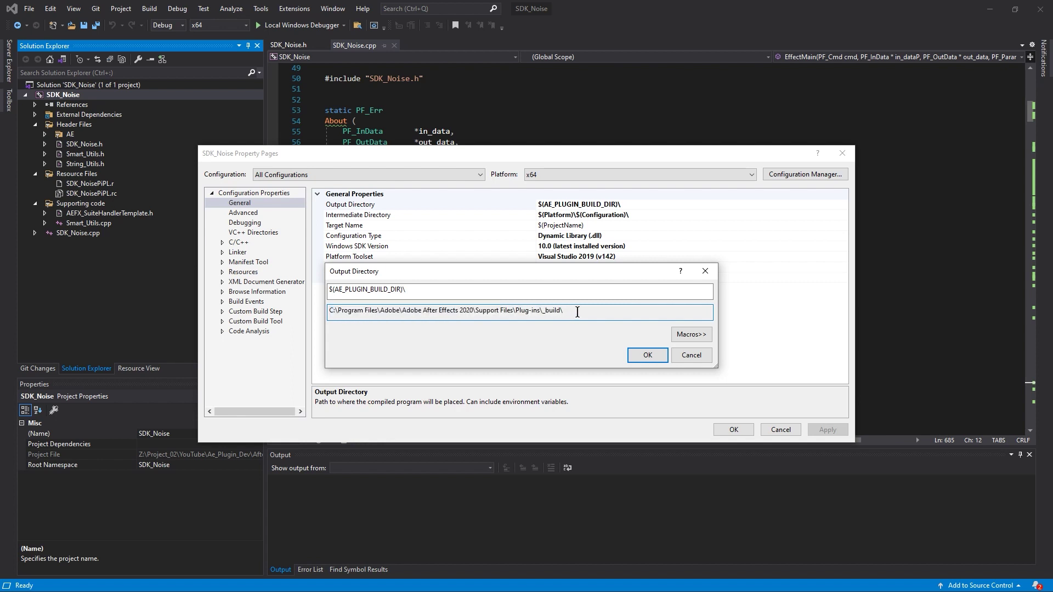
pyautogui.moveTo(577, 276); pyautogui.dragTo(577, 276)
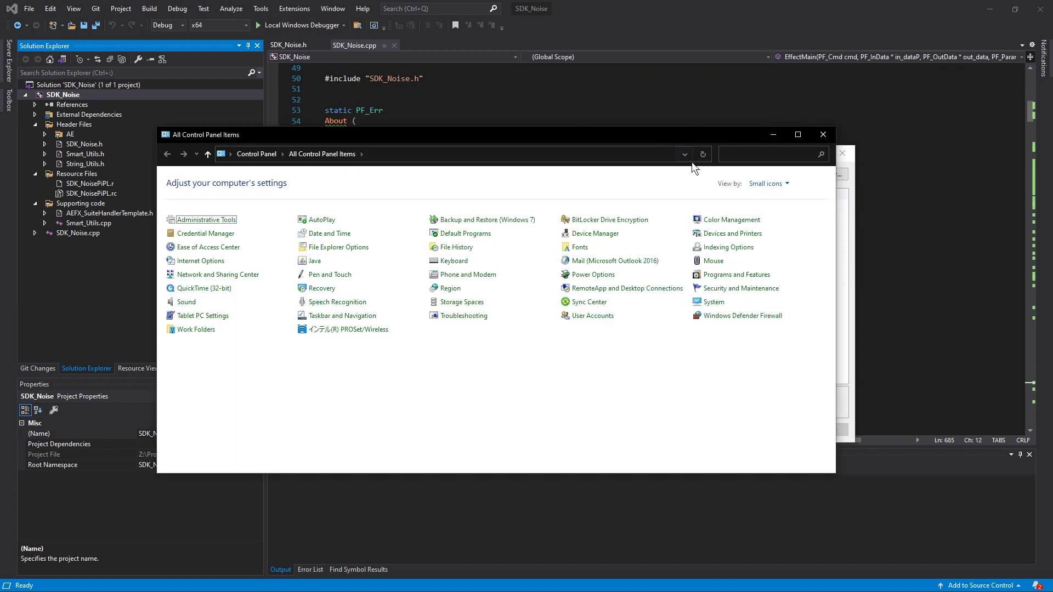
# - Search the Windows Control Panel for "env" and open the Environment Variables list from the system environment settings
pyautogui.click(759, 154)
pyautogui.write('en')
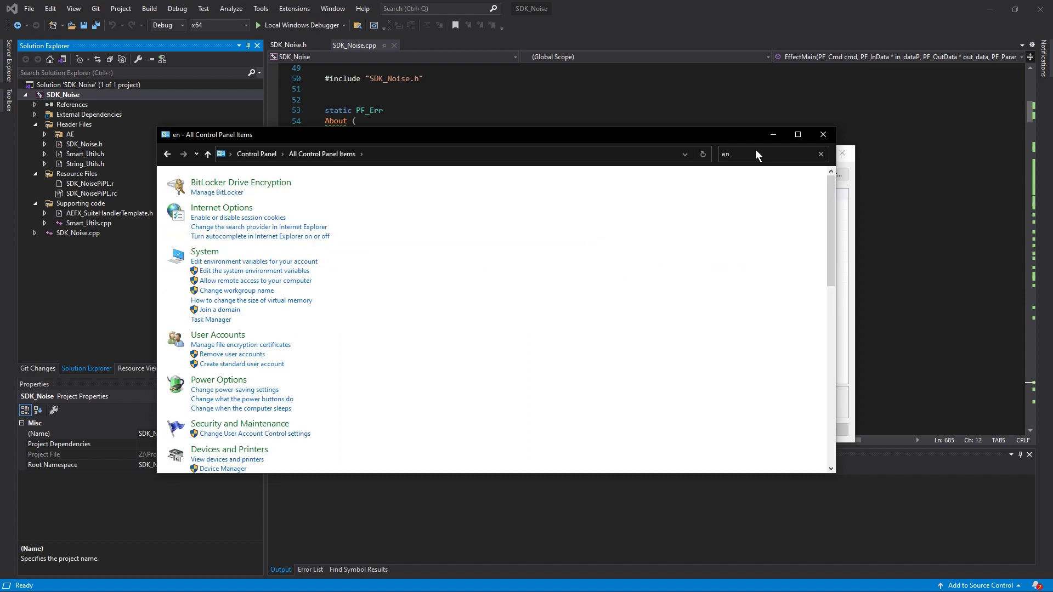
pyautogui.write('v')
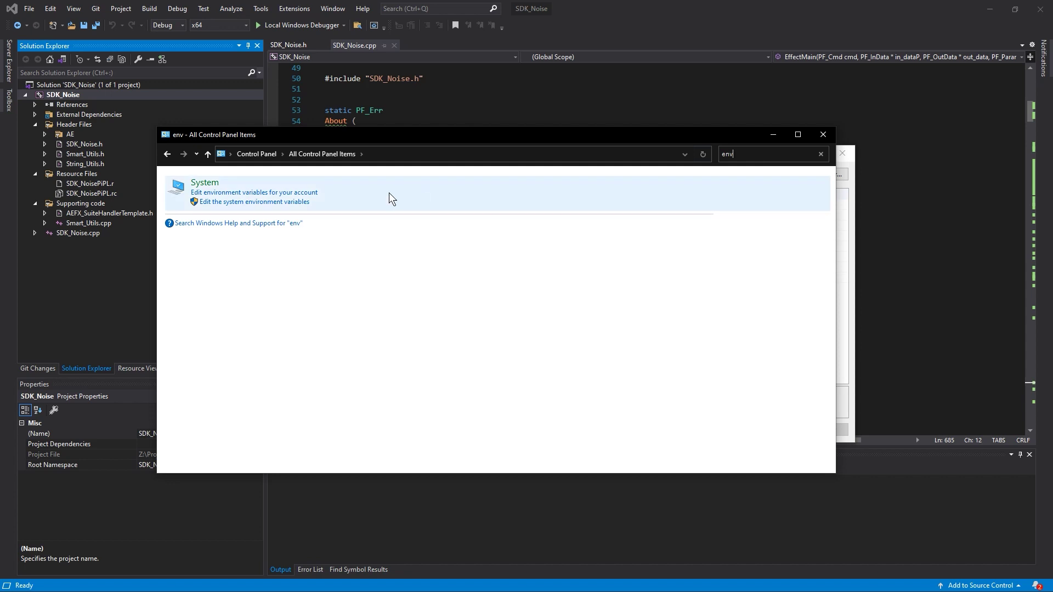
pyautogui.click(227, 203)
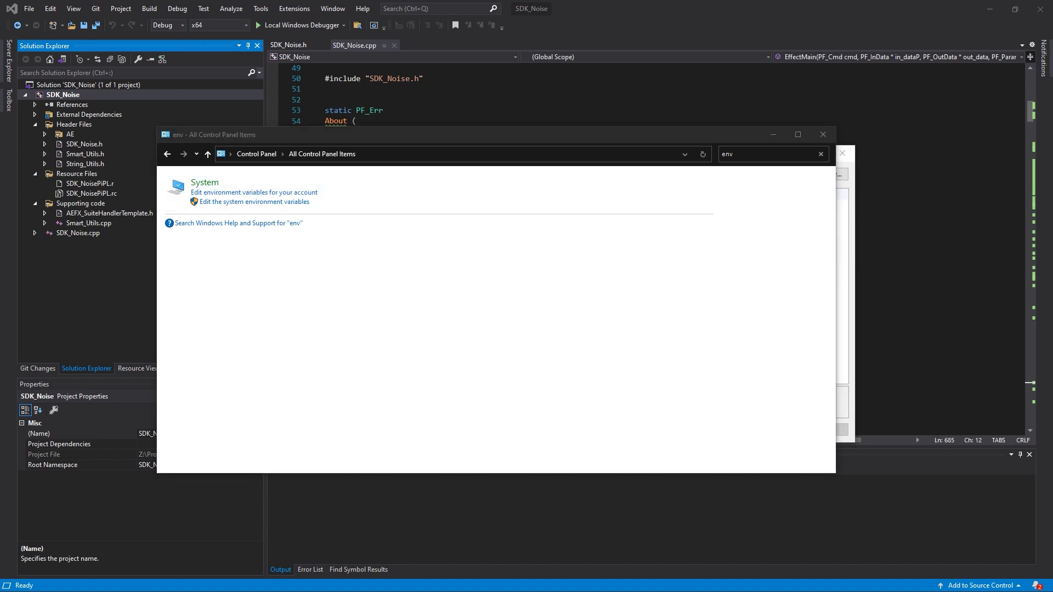
pyautogui.moveTo(82, 8); pyautogui.dragTo(531, 189)
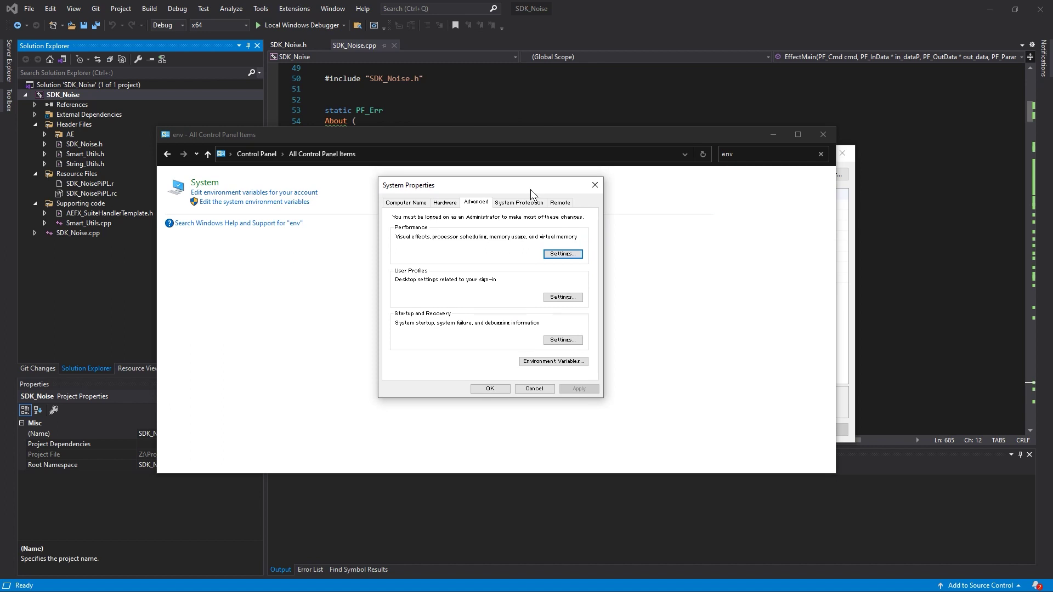
pyautogui.click(535, 362)
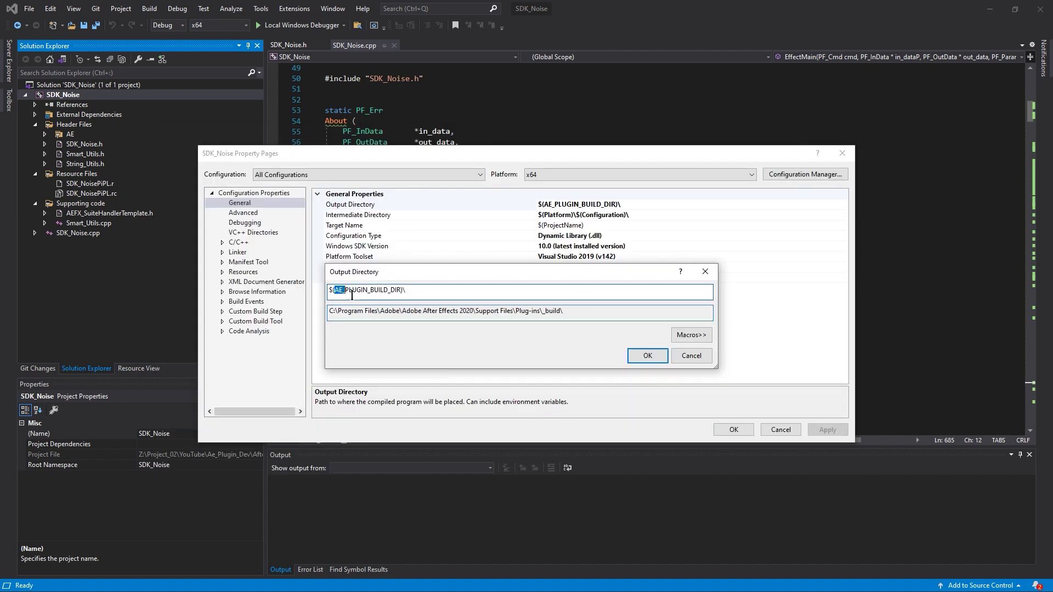
# - Try $(HOUDINI_USER_PREF_DIR)\ as the output directory and compare its evaluated path with the environment variable list
pyautogui.moveTo(329, 311); pyautogui.dragTo(588, 313)
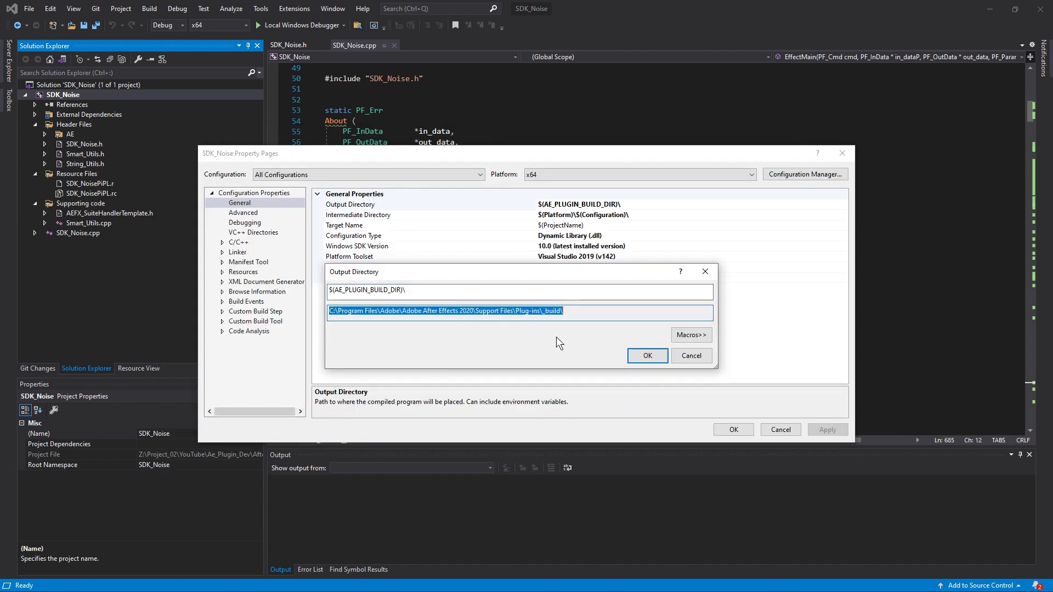
pyautogui.click(588, 313)
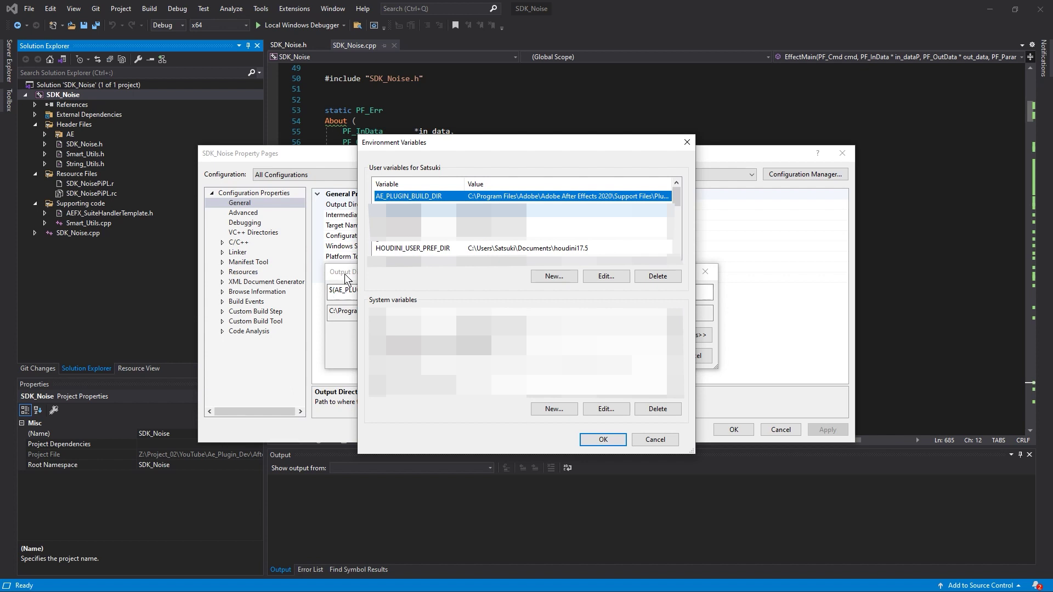
pyautogui.click(339, 293)
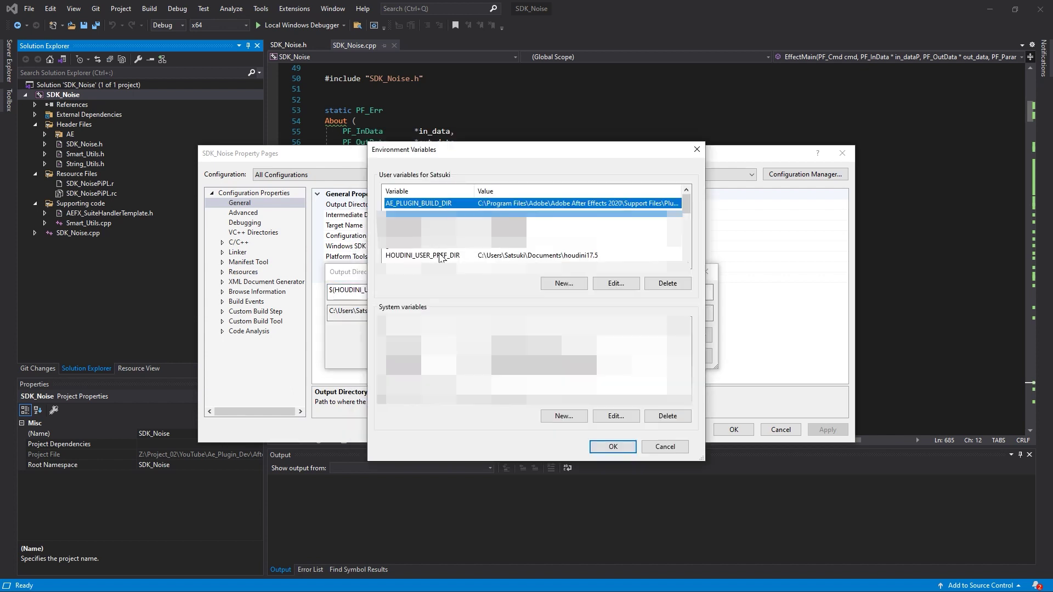
pyautogui.click(347, 325)
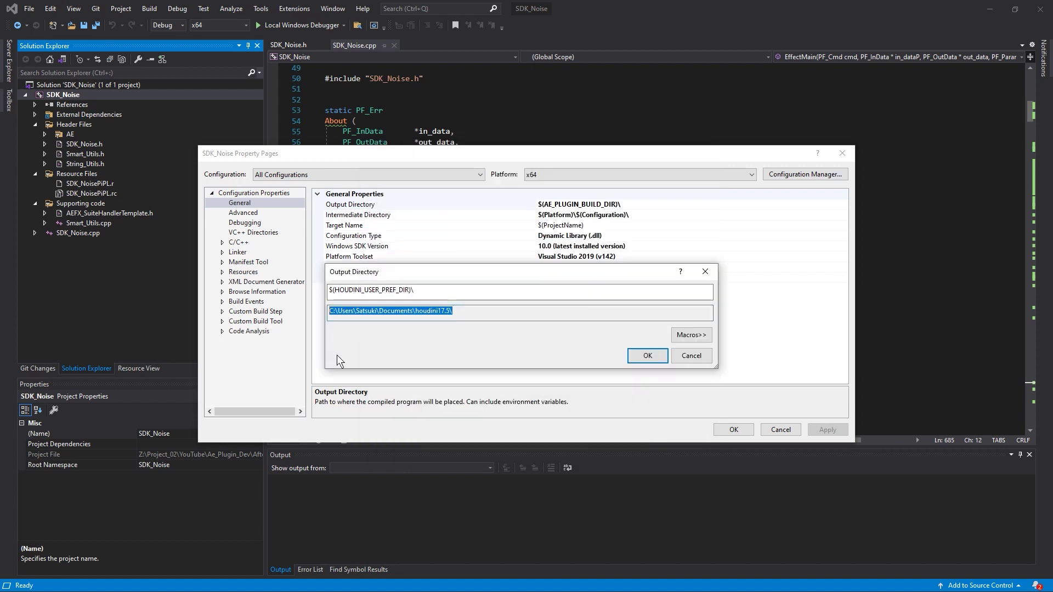
pyautogui.click(453, 308)
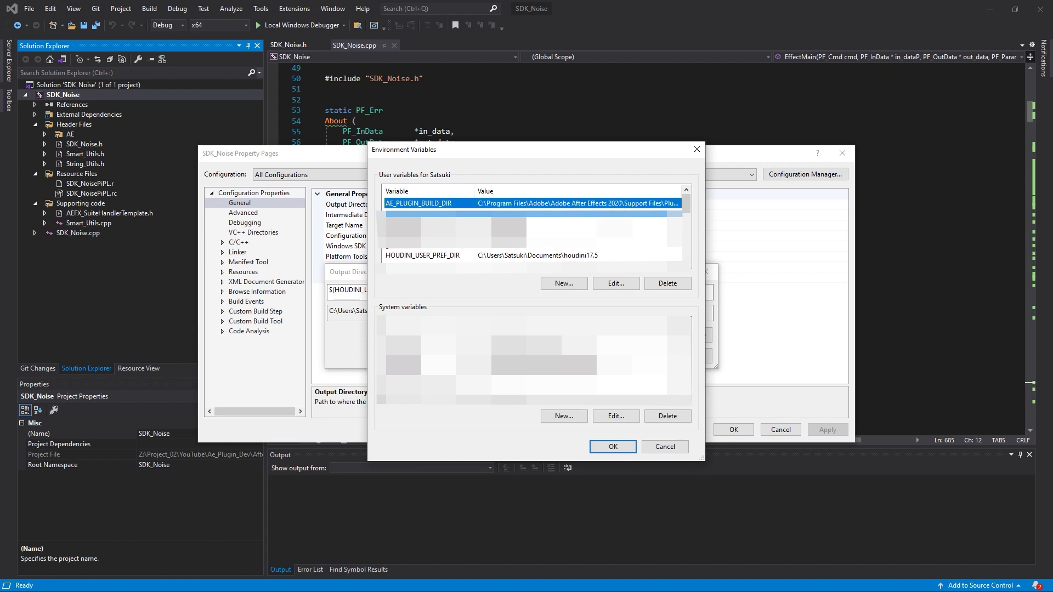
# - Set the AE_PLUGIN_BUILD_DIR user variable to C:\Program Files\Adobe\Adobe After Effects 2021\Support Files\Plug-ins\_build
pyautogui.click(623, 286)
pyautogui.click(608, 304)
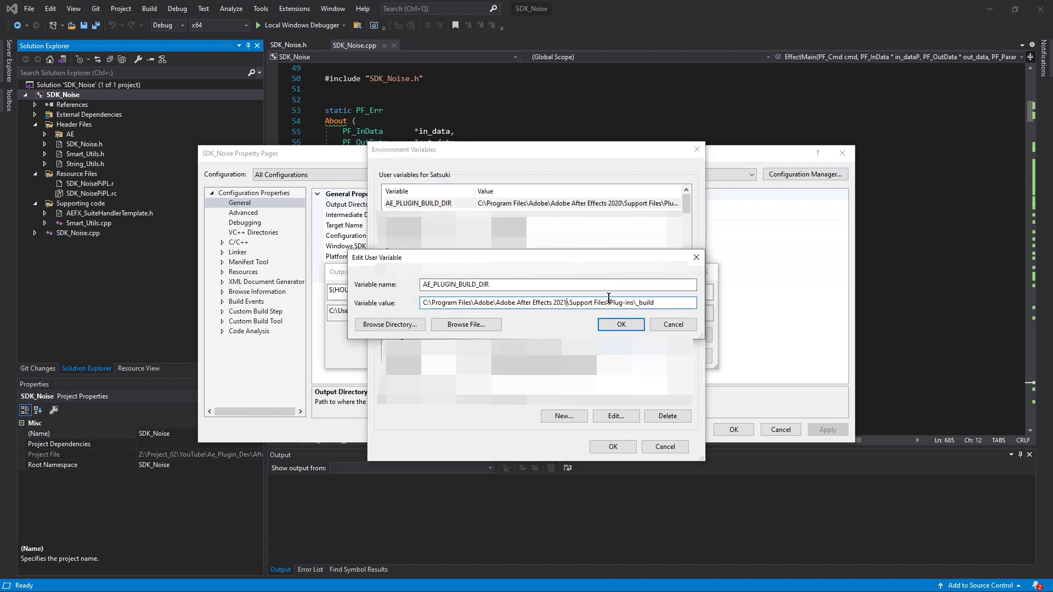
pyautogui.click(621, 325)
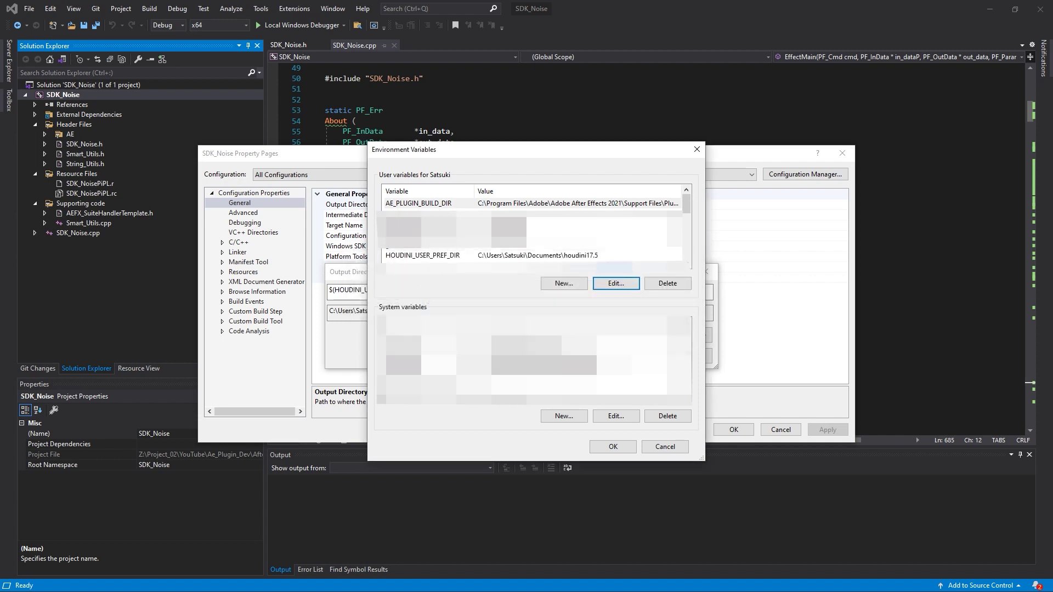
pyautogui.click(572, 285)
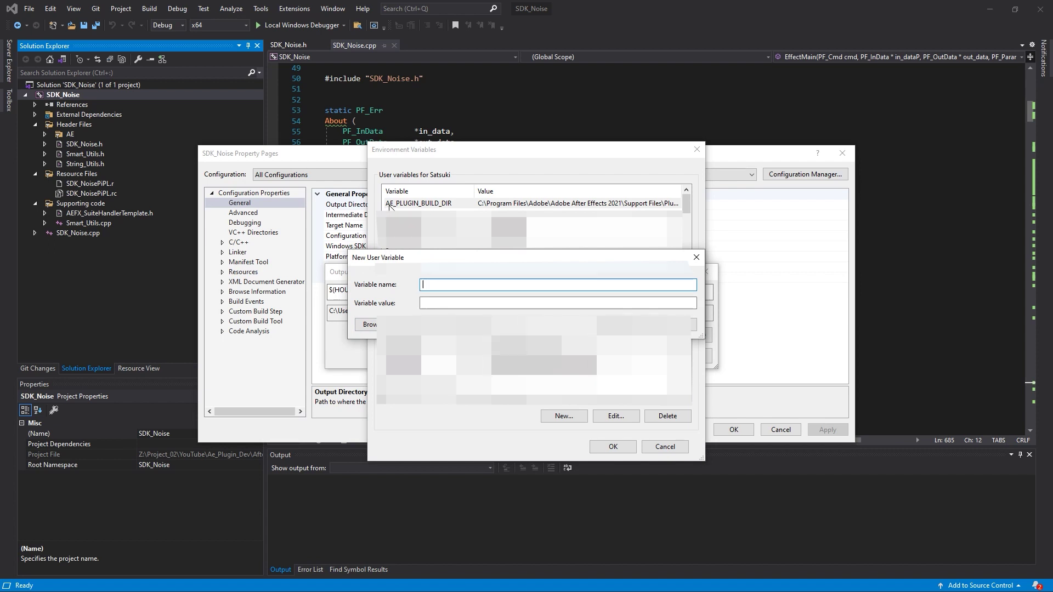
pyautogui.click(449, 303)
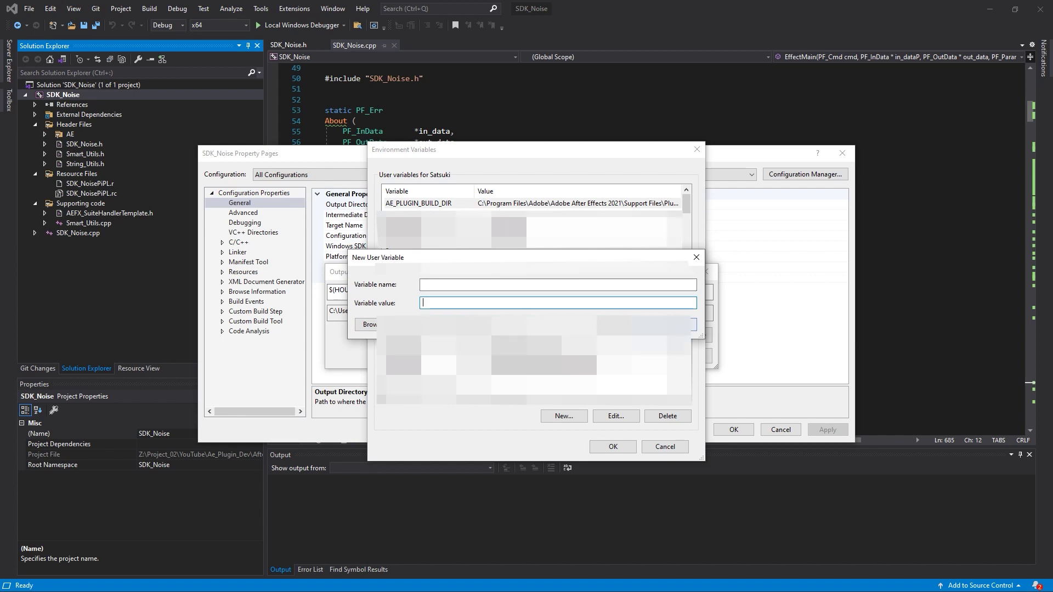
pyautogui.press('Escape')
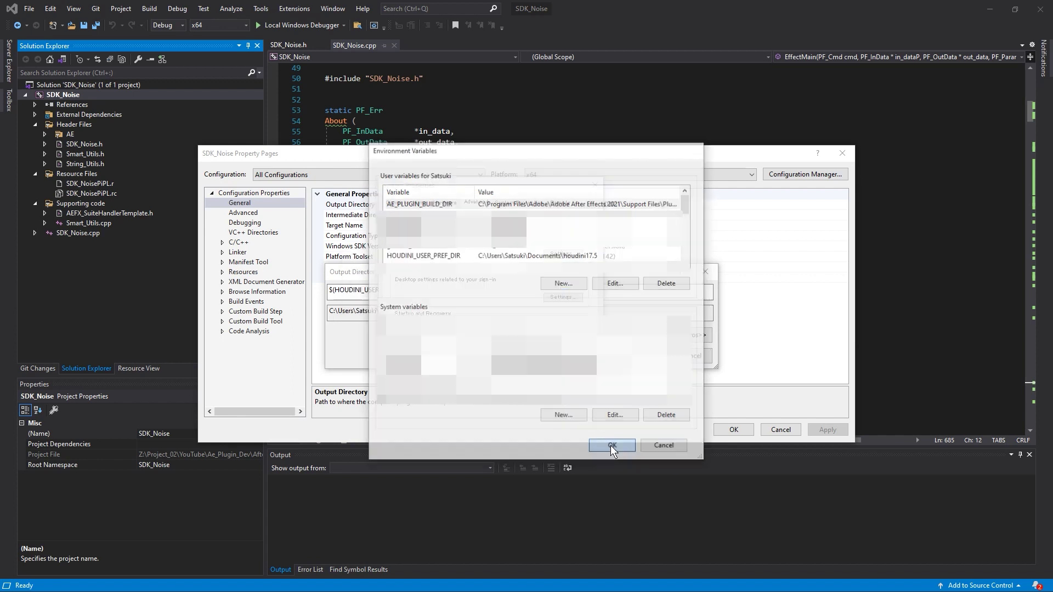
# - Save the environment variable changes and check the After Effects version in the project's evaluated output path
pyautogui.click(610, 445)
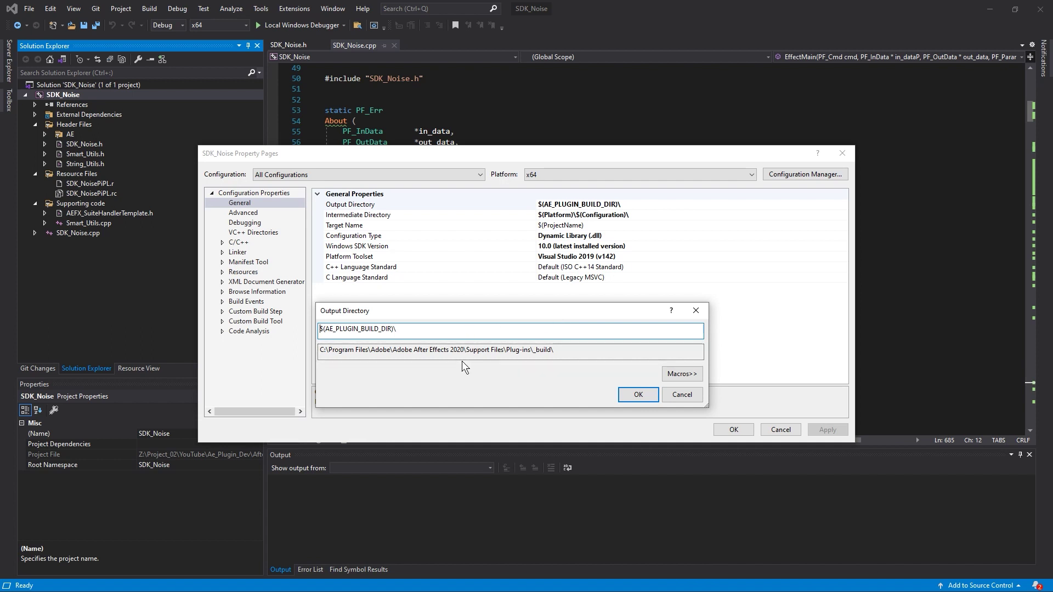
pyautogui.moveTo(460, 356); pyautogui.dragTo(464, 355)
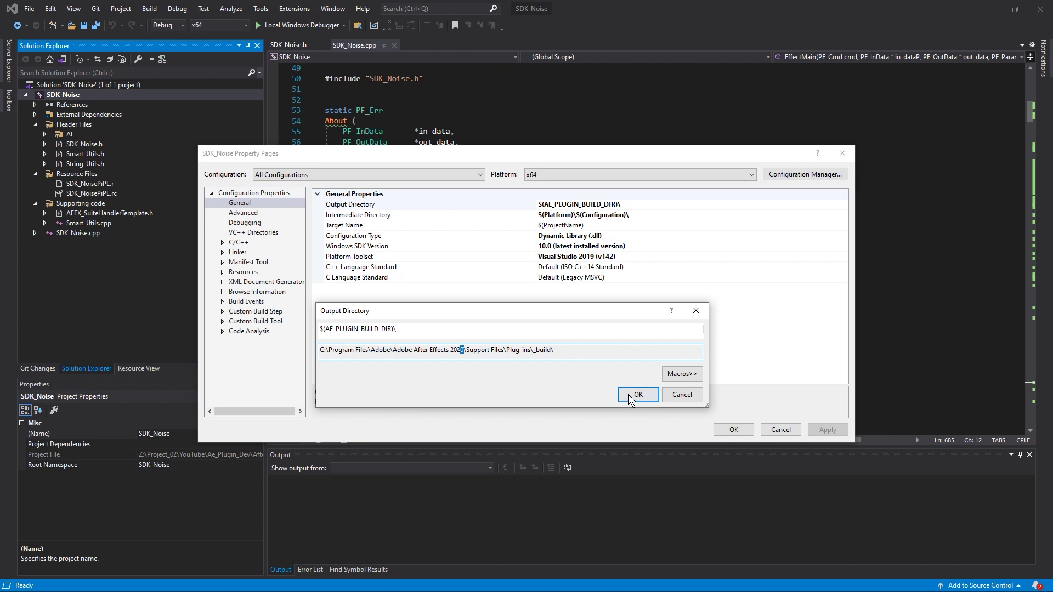
pyautogui.click(644, 392)
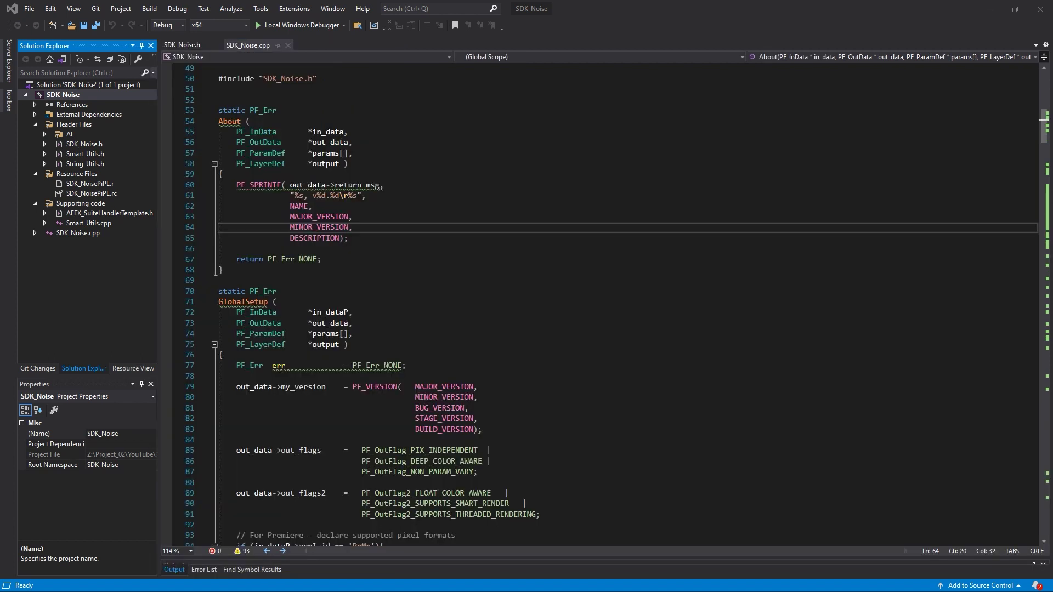
# - Reopen the SDK_Noise project's Output Directory value for editing to check its evaluated path
pyautogui.rightClick(66, 95)
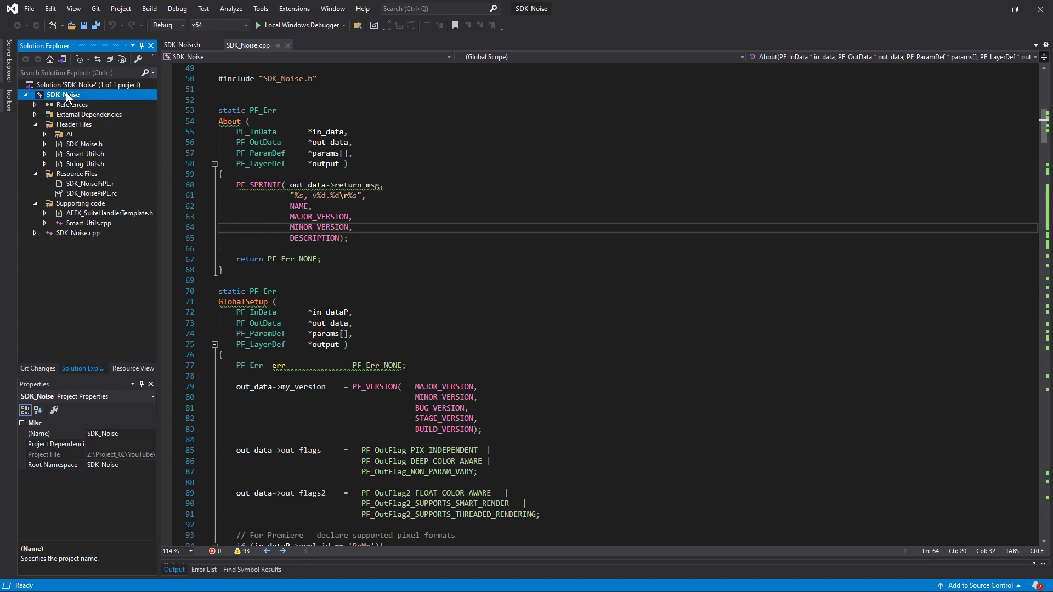
pyautogui.click(45, 475)
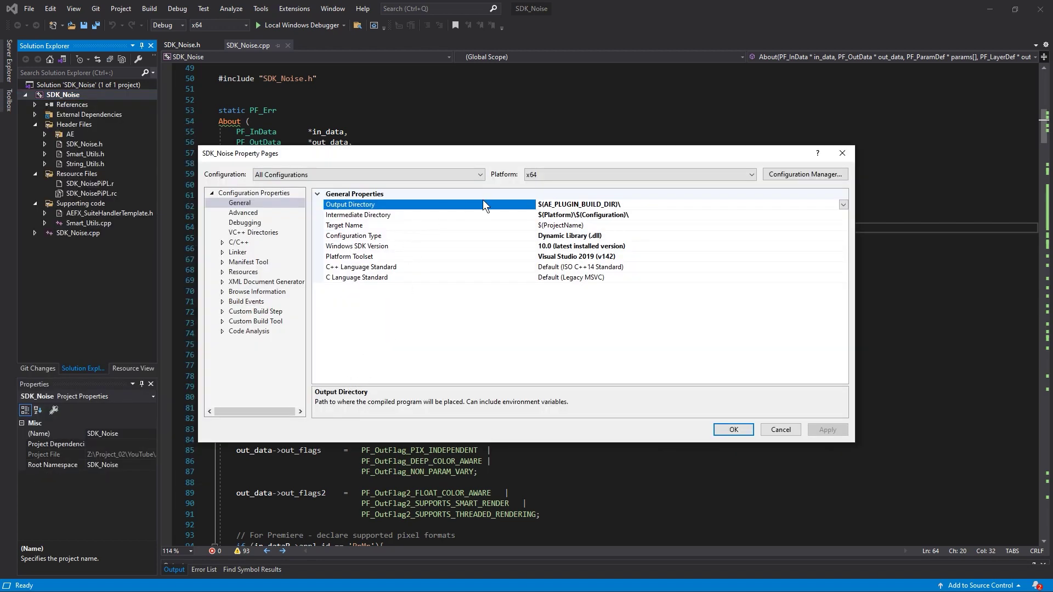
pyautogui.click(843, 204)
pyautogui.click(828, 215)
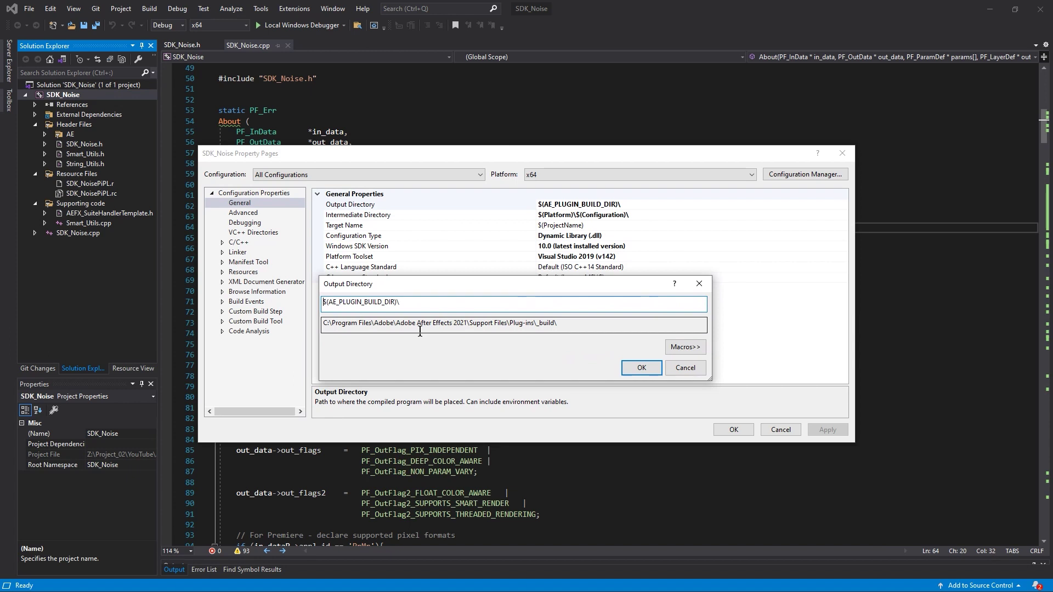
# - Create a folder named _build in the After Effects 2021 Support Files\Plug-ins folder
pyautogui.doubleClick(459, 323)
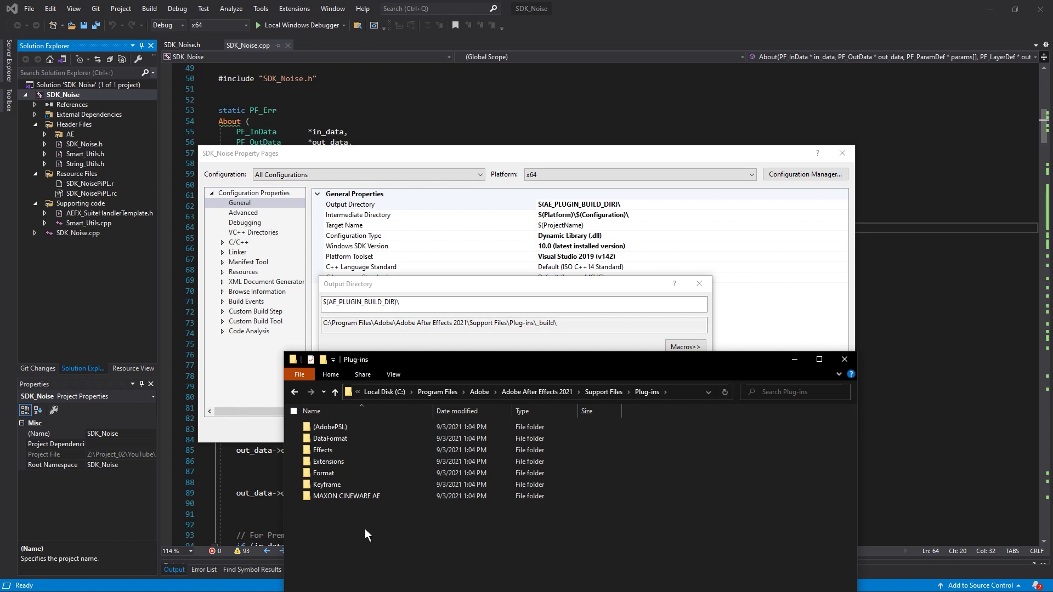
pyautogui.rightClick(365, 530)
pyautogui.press('w')
pyautogui.press('f')
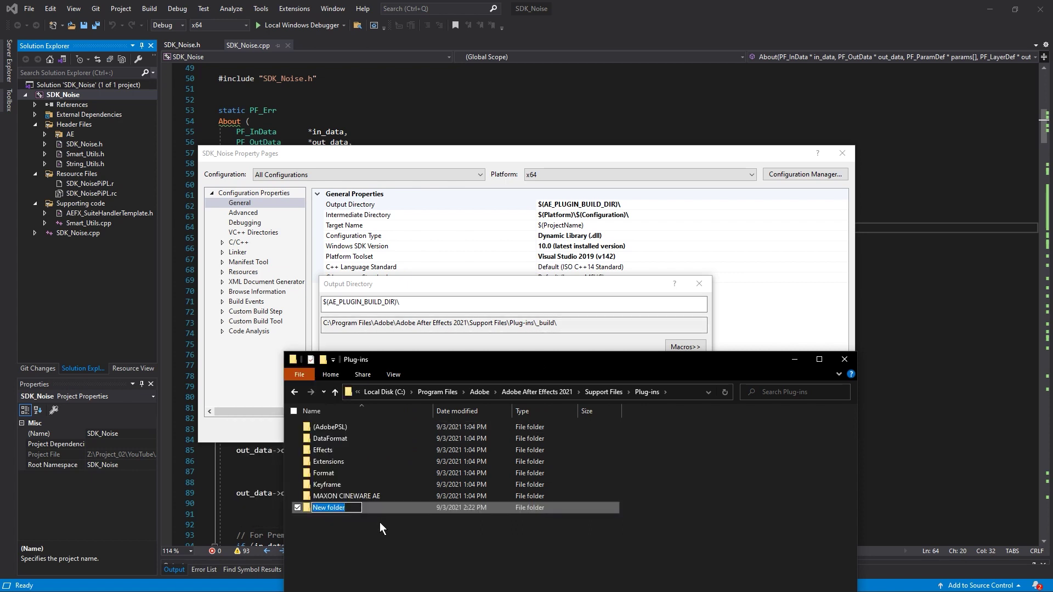
pyautogui.write('_build')
pyautogui.press('Return')
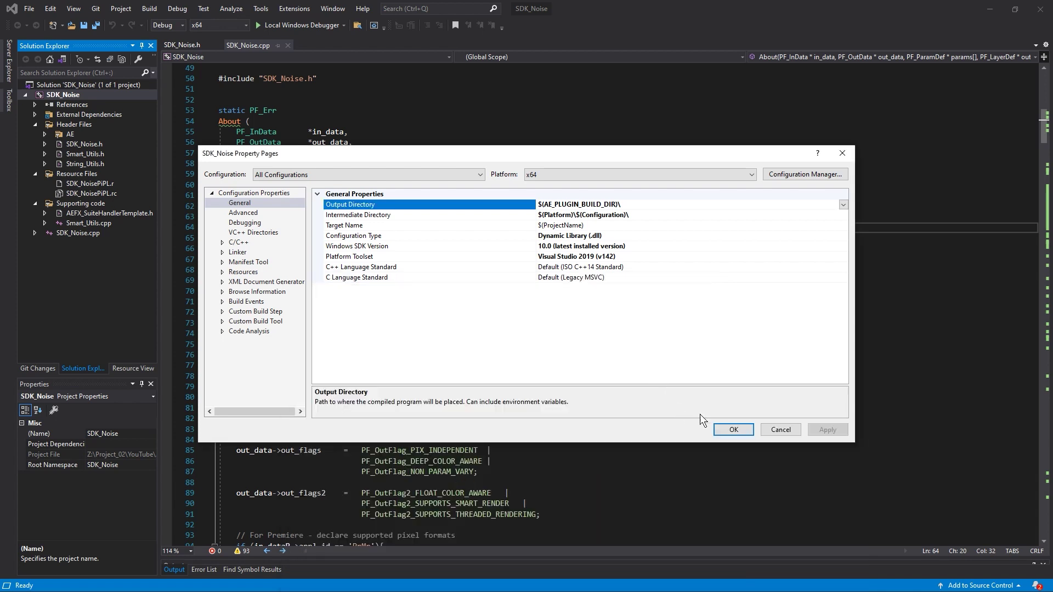
# - Accept the output directory and project properties, and build the SDK_Noise project
pyautogui.click(725, 433)
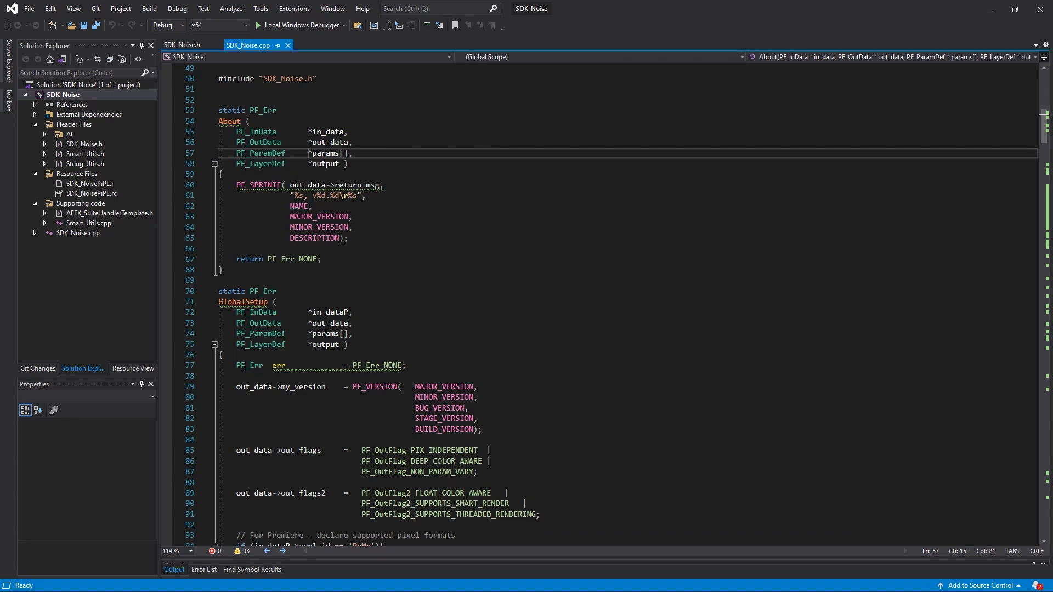
pyautogui.rightClick(59, 97)
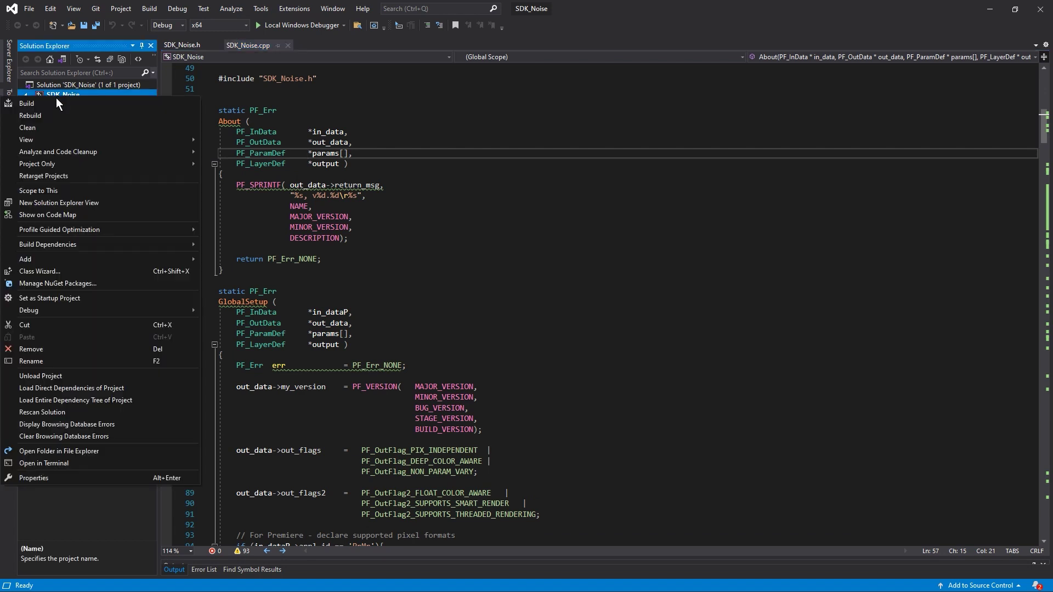
pyautogui.click(55, 102)
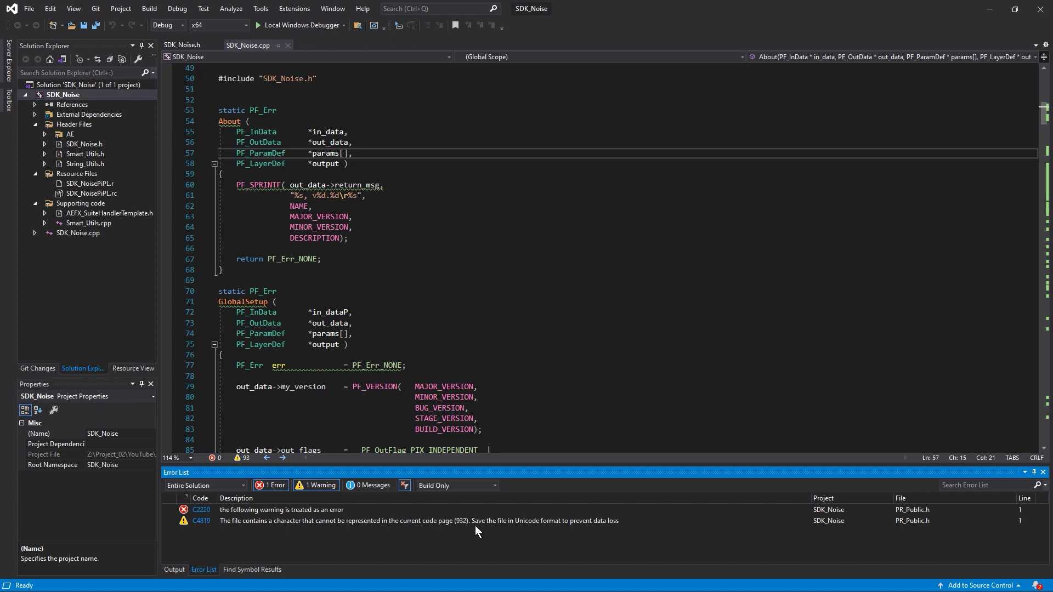
# - Open PR_Public.h from the C4819 build warning and look through it for the unrepresentable character
pyautogui.doubleClick(888, 522)
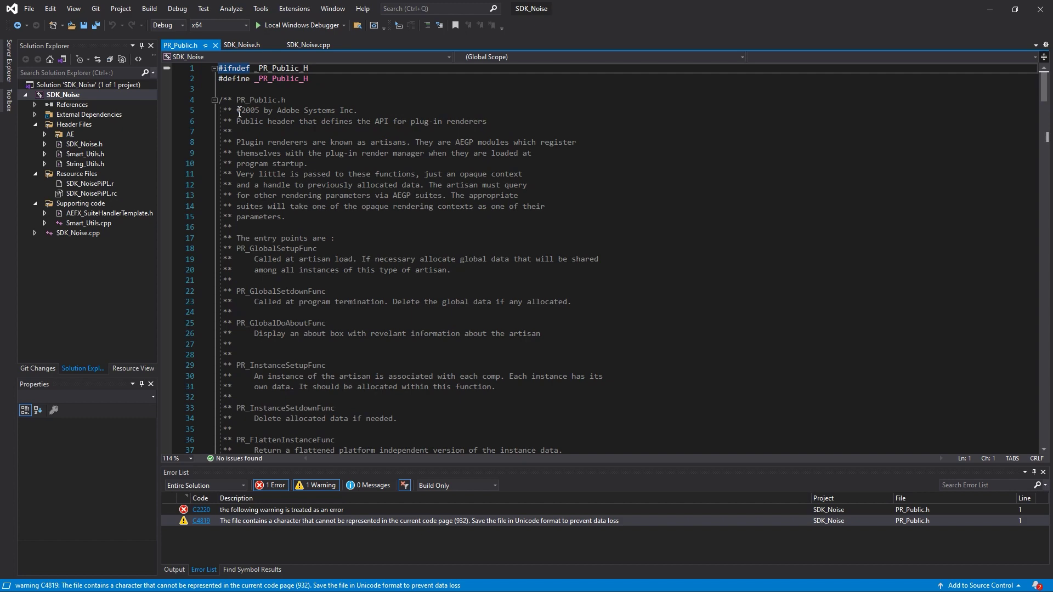
pyautogui.scroll(-10, 386, 219)
pyautogui.scroll(-5, 386, 220)
pyautogui.scroll(15, 385, 220)
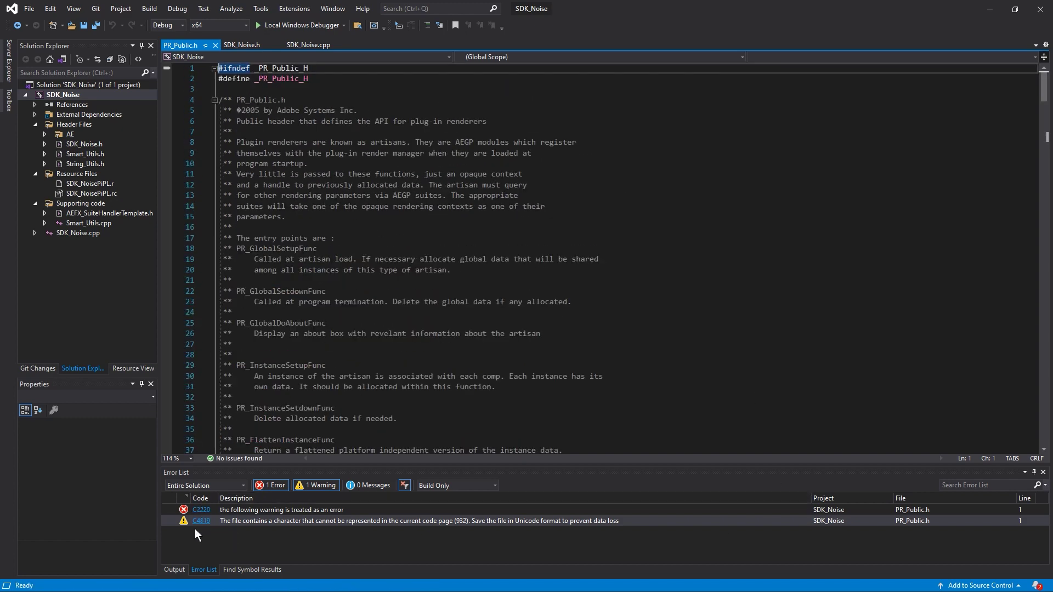
pyautogui.scroll(-20, 359, 151)
pyautogui.scroll(-20, 437, 169)
pyautogui.scroll(-10, 475, 179)
pyautogui.scroll(20, 471, 170)
pyautogui.scroll(20, 472, 167)
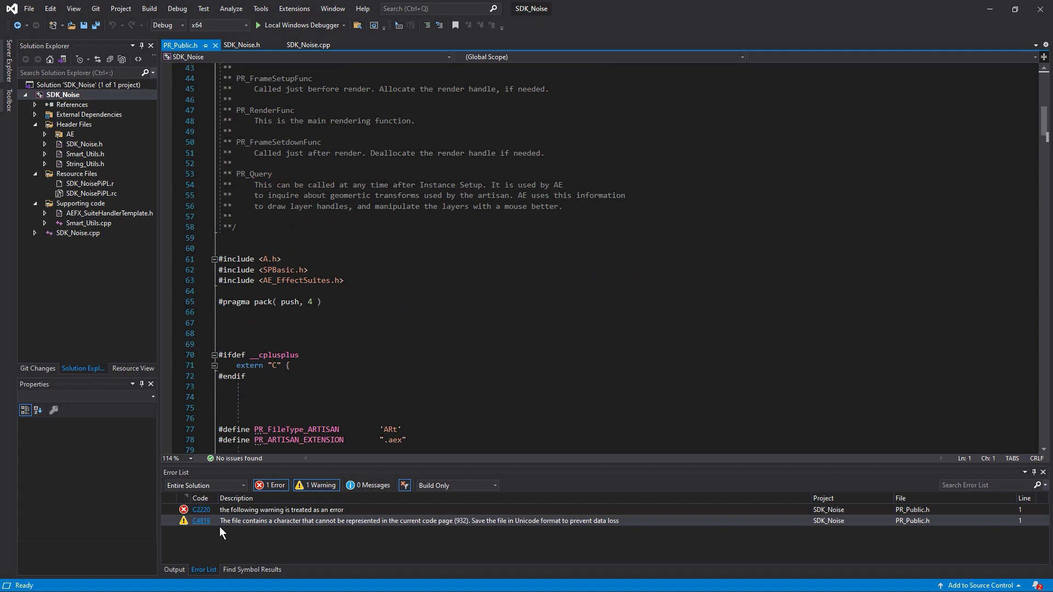
# - Set Treat Warnings As Errors to No (/WX-) in the SDK_Noise project's C/C++ general properties
pyautogui.click(82, 97)
pyautogui.rightClick(82, 97)
pyautogui.click(64, 480)
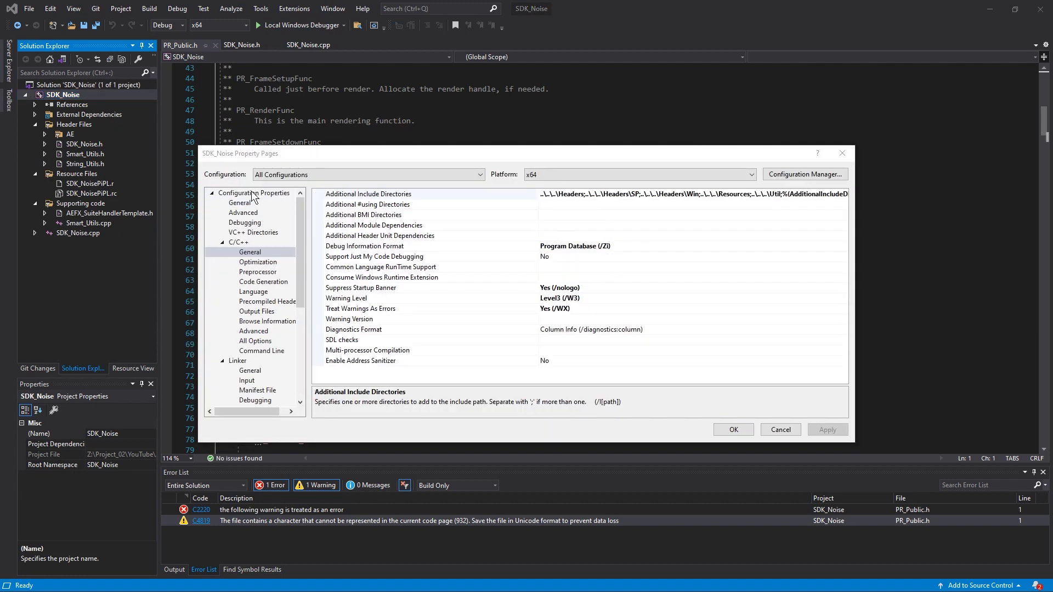
pyautogui.click(250, 254)
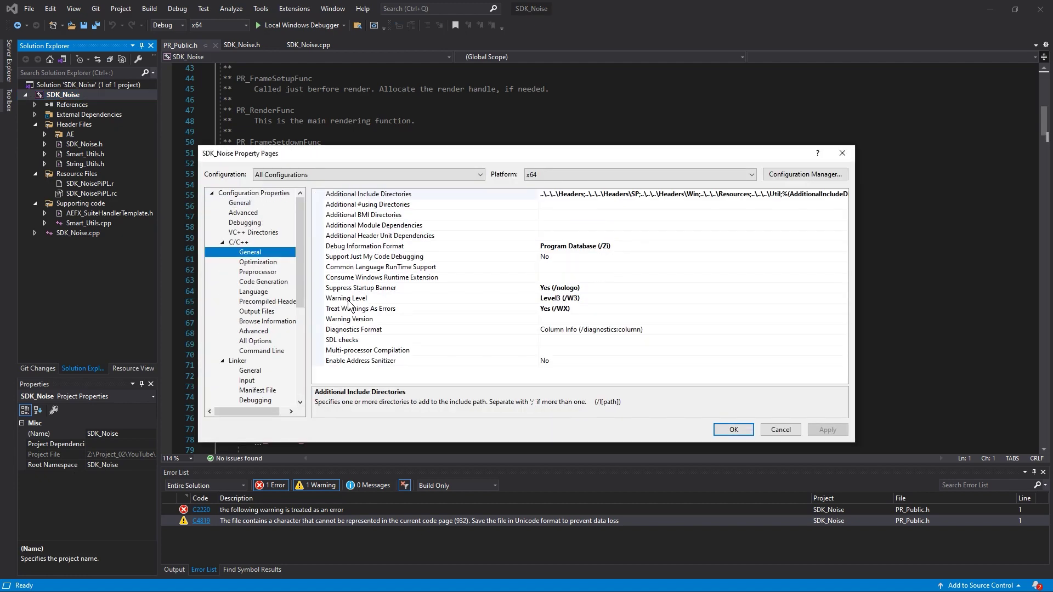
pyautogui.click(375, 309)
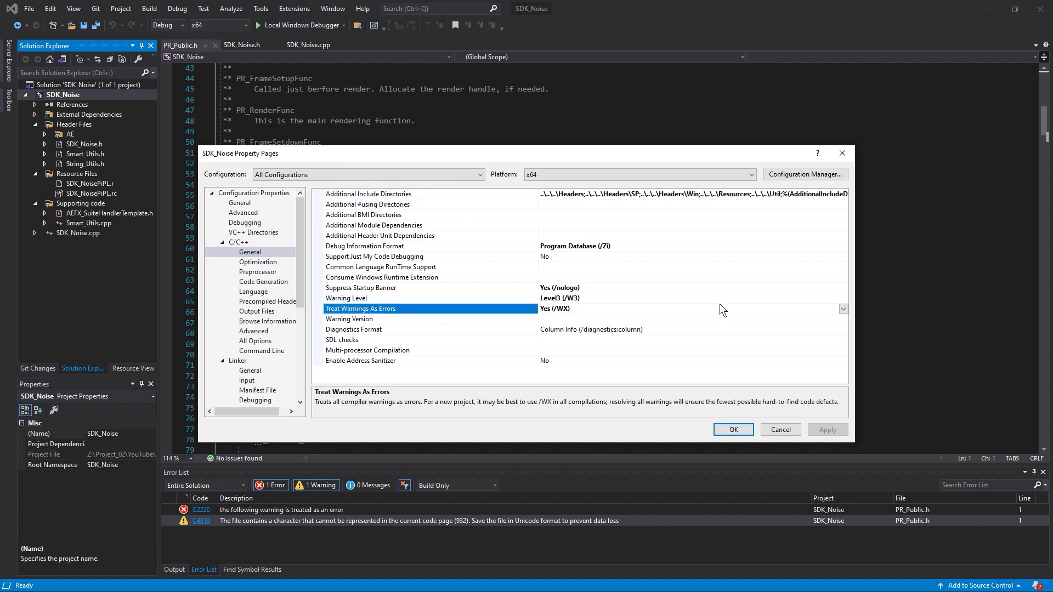
pyautogui.click(843, 309)
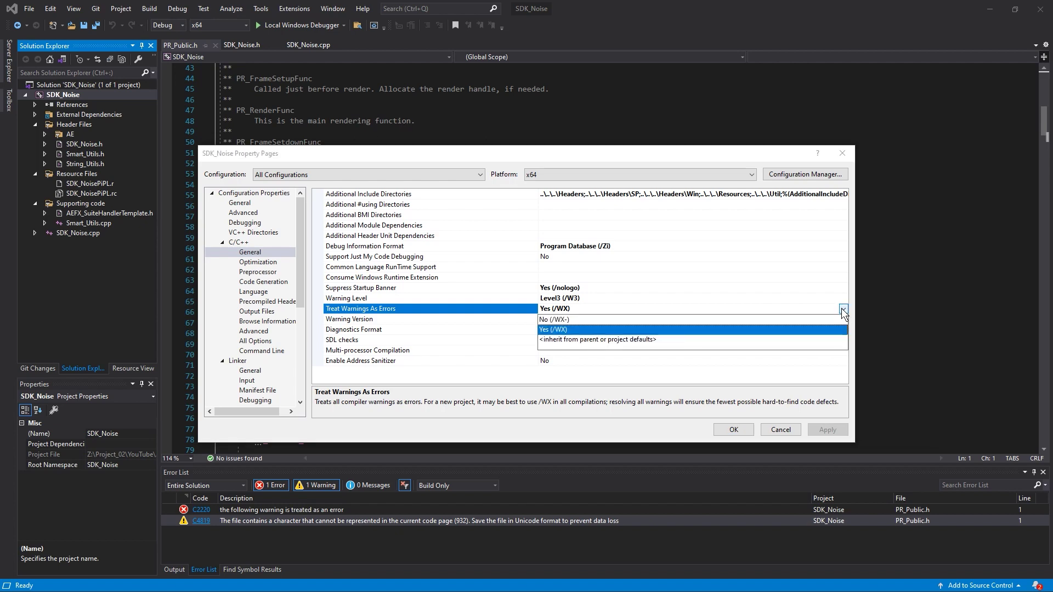
pyautogui.click(565, 320)
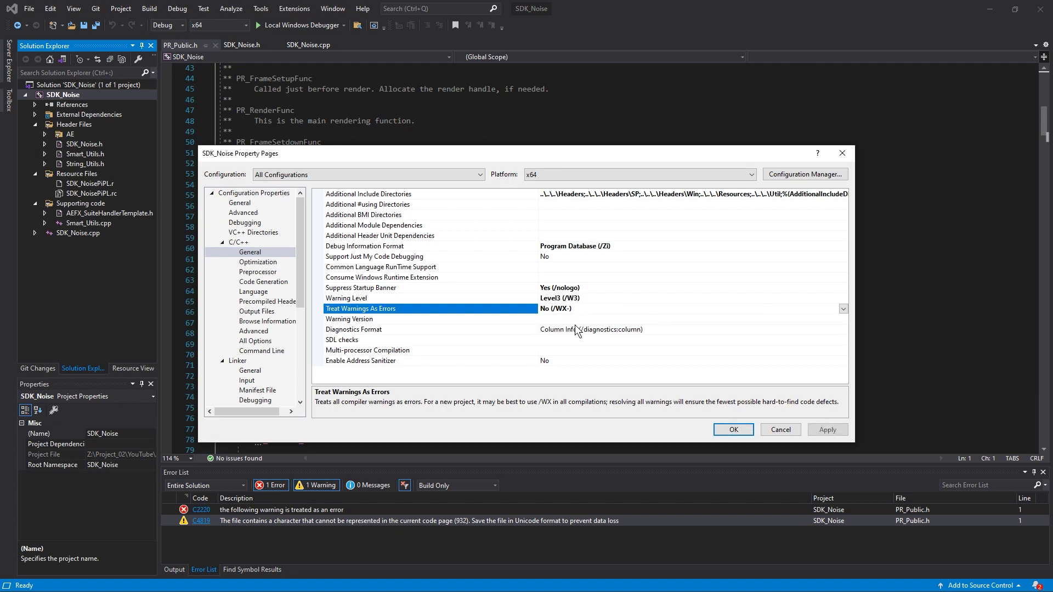
pyautogui.click(734, 431)
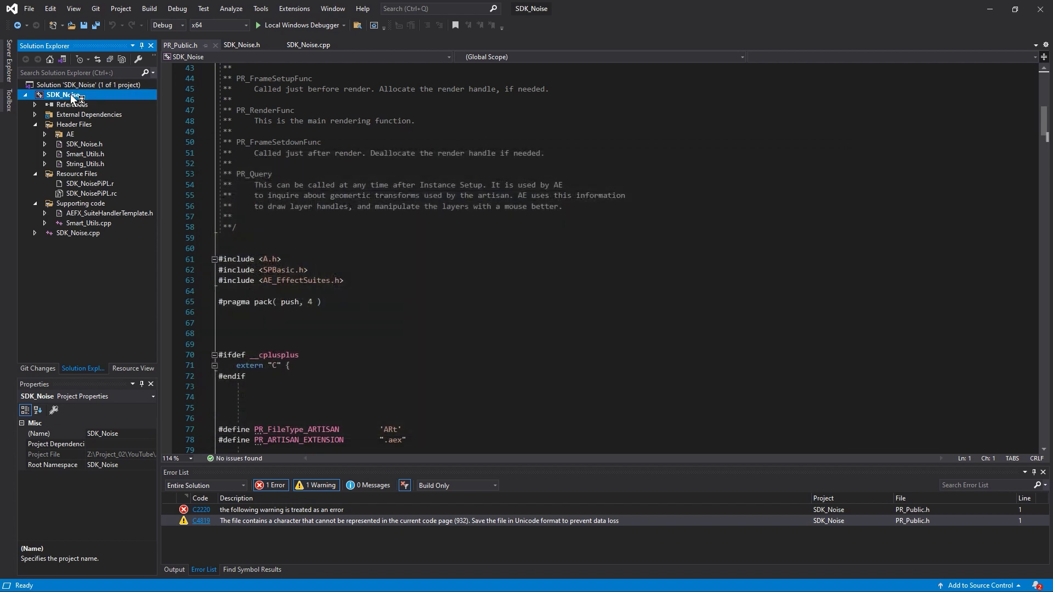
# - Build the SDK_Noise project with the new warning setting and review the reported build issues
pyautogui.rightClick(71, 95)
pyautogui.click(67, 98)
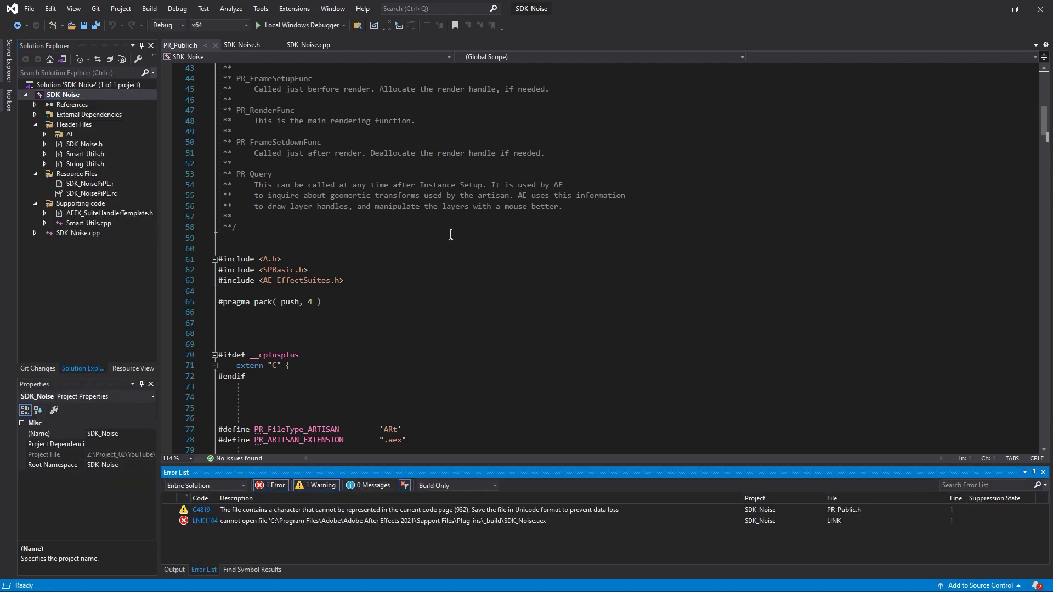
pyautogui.click(314, 511)
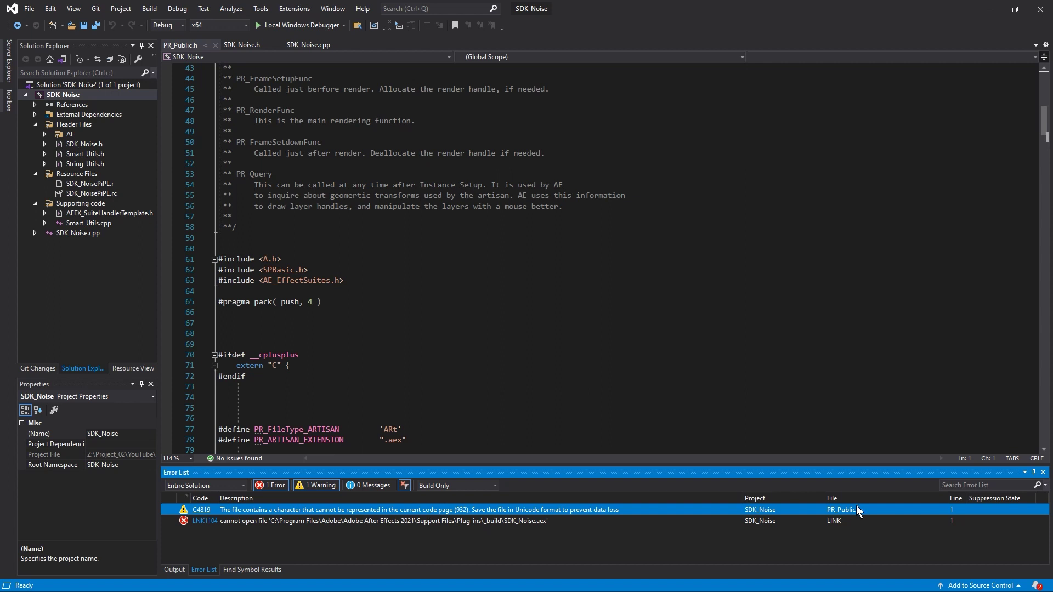
pyautogui.click(265, 522)
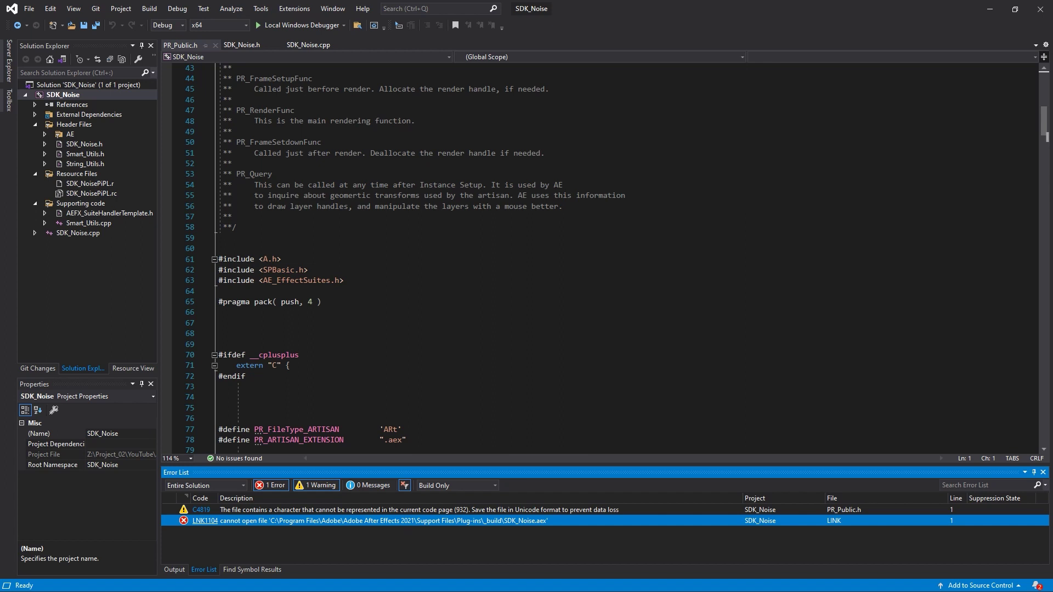
# - Switch to File Explorer and check the _build folder for the compiled SDK_Noise.aex file
pyautogui.hotkey('alt', 'Tab')
pyautogui.doubleClick(397, 252)
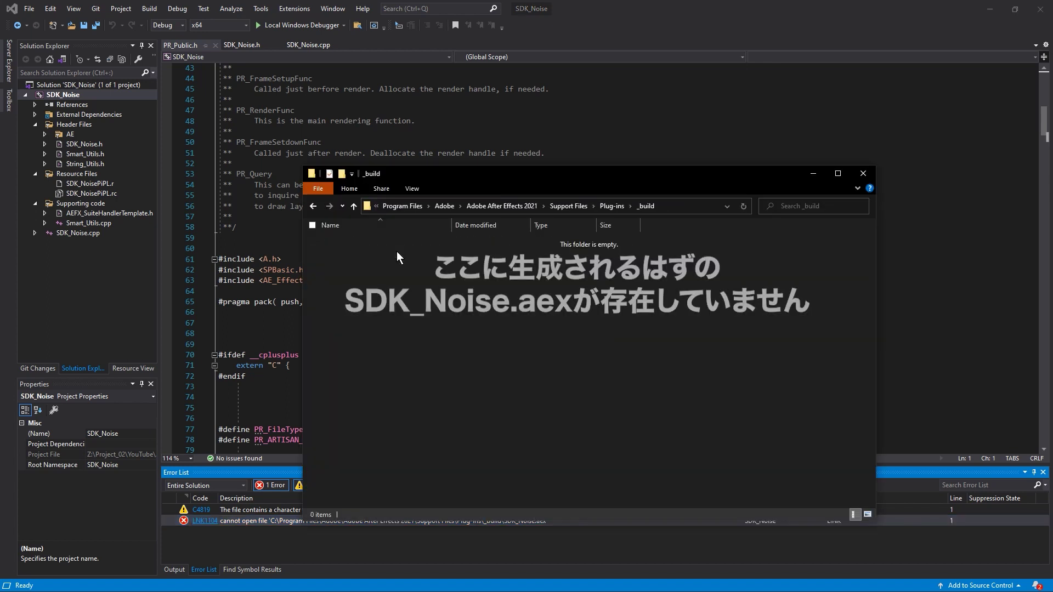
pyautogui.moveTo(461, 181); pyautogui.dragTo(453, 100)
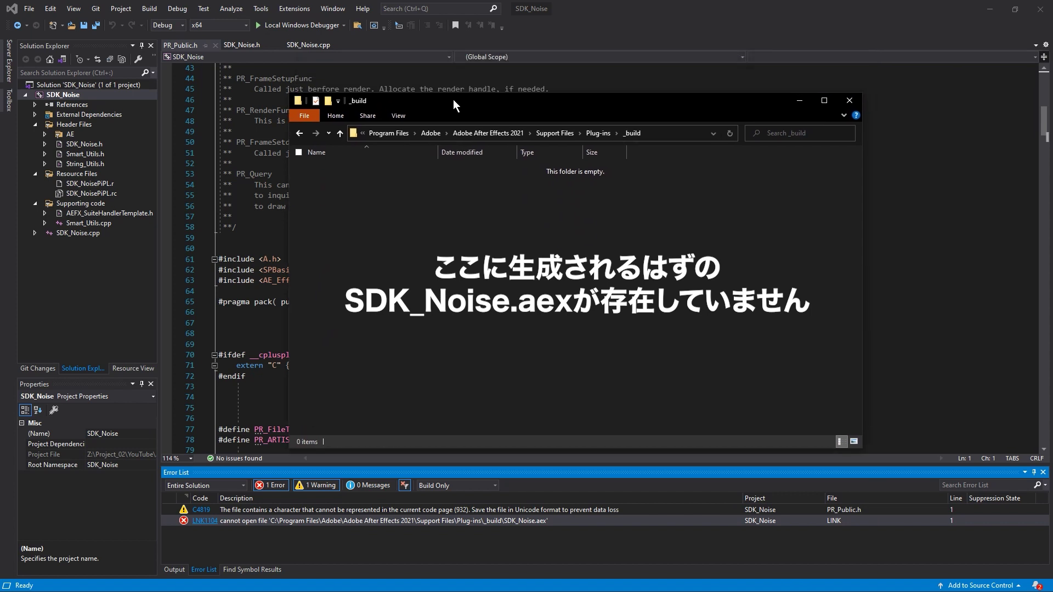
# - Grant the Users group Write permission on the _build folder inside Plug-ins
pyautogui.click(597, 133)
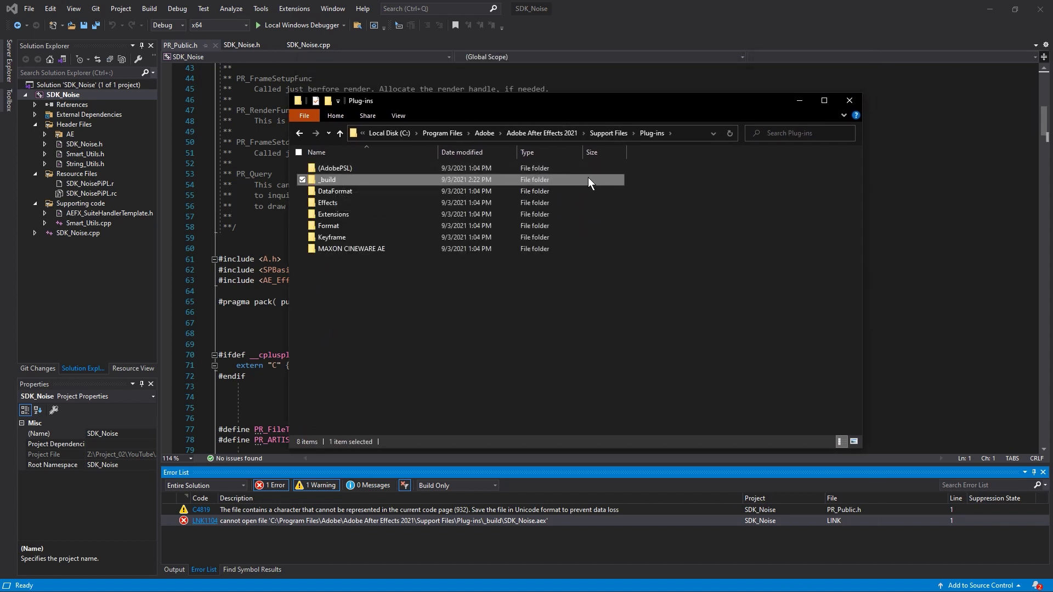
pyautogui.rightClick(360, 180)
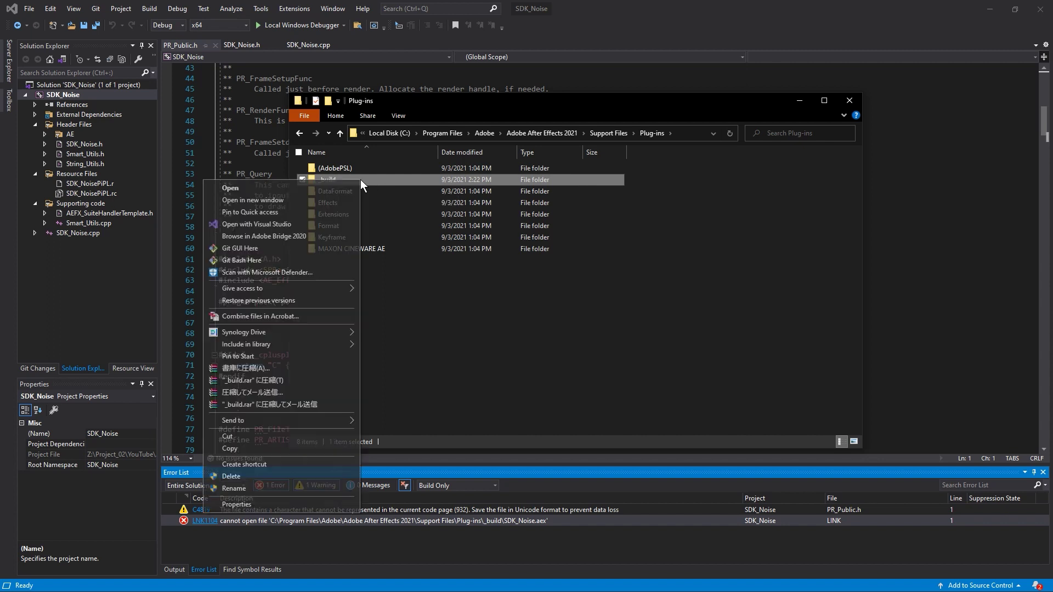
pyautogui.click(274, 497)
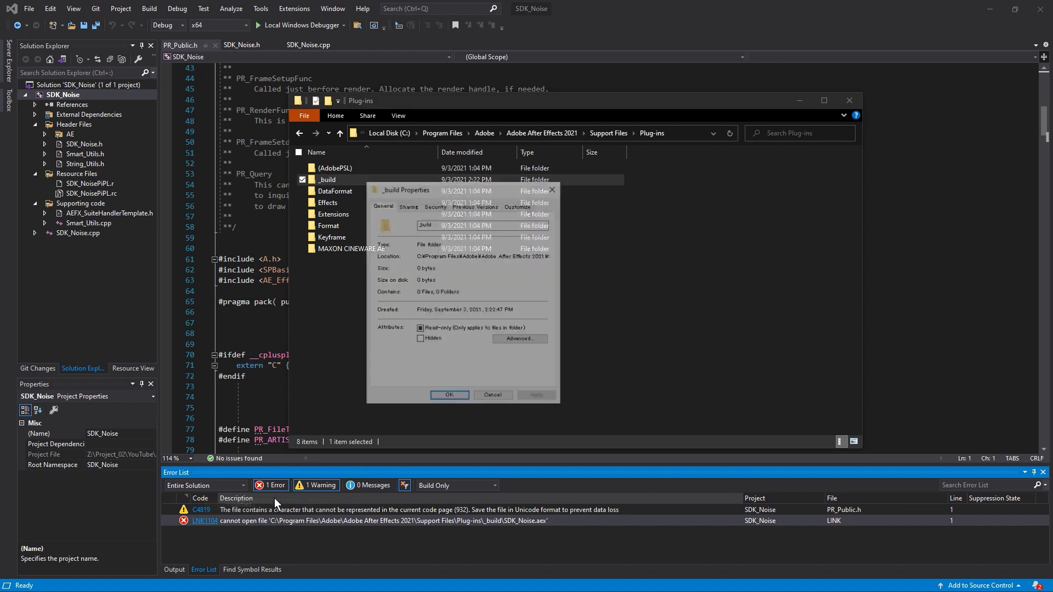
pyautogui.click(435, 207)
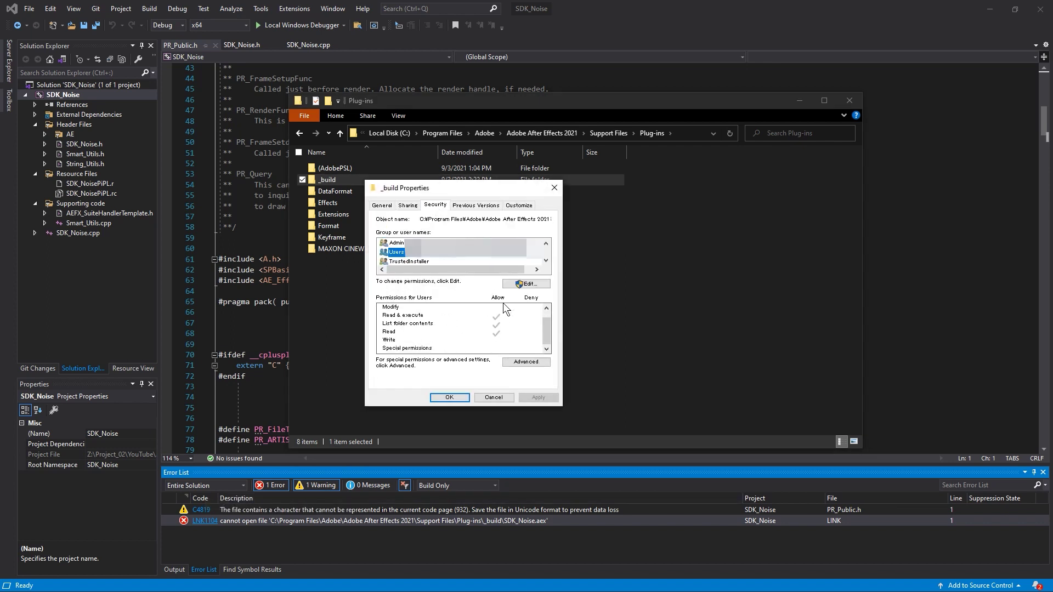
pyautogui.click(543, 284)
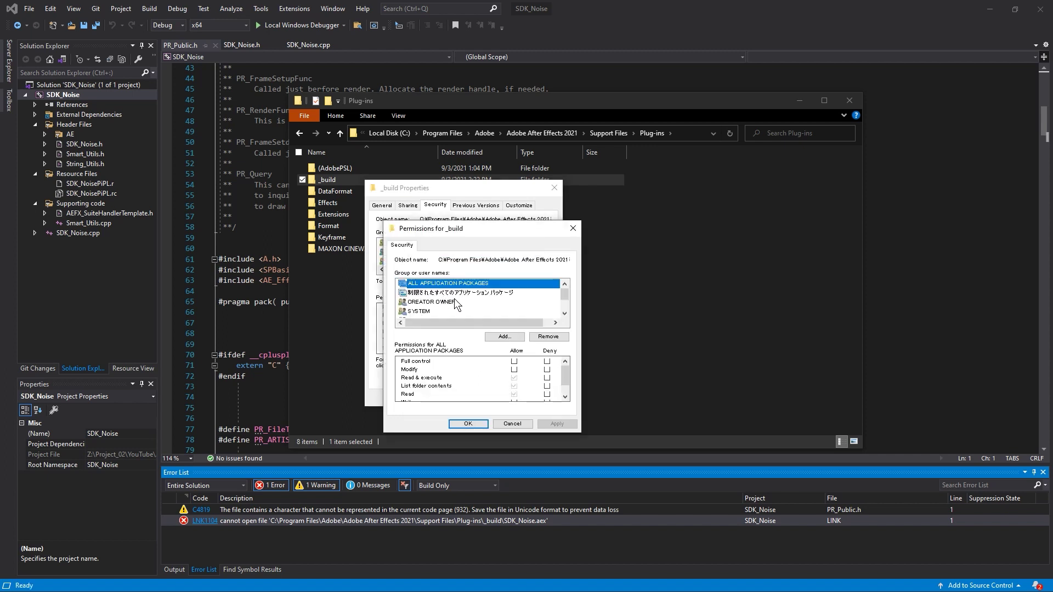
pyautogui.click(448, 303)
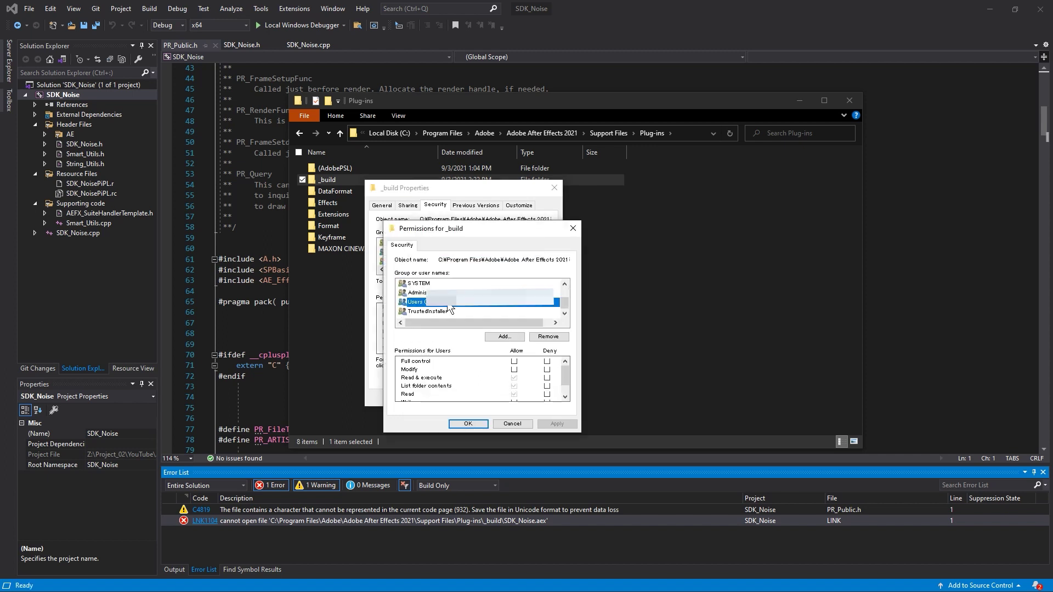
pyautogui.scroll(-1, 518, 384)
pyautogui.click(515, 388)
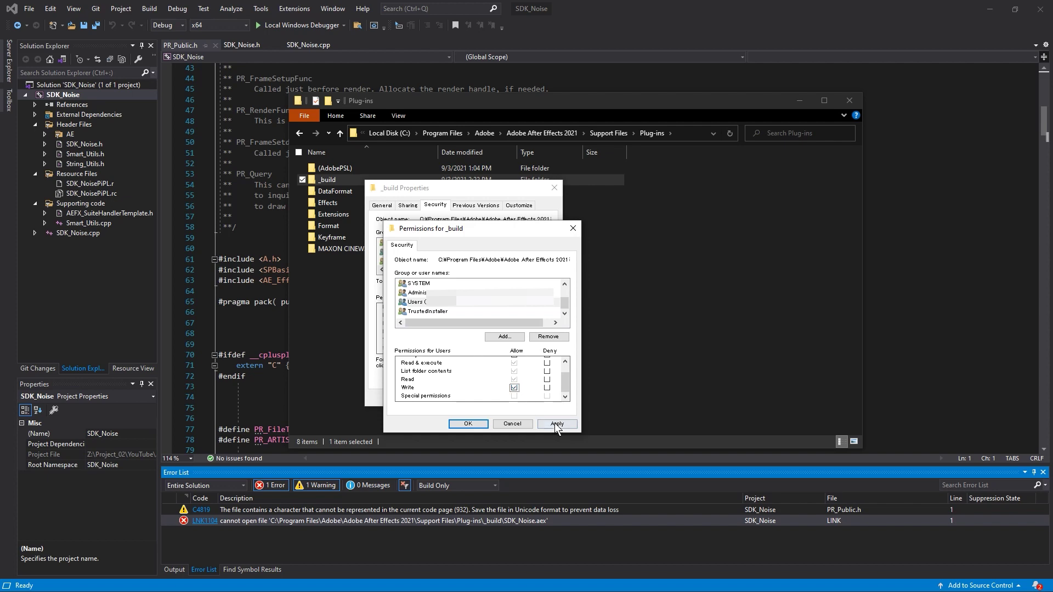
pyautogui.click(556, 424)
pyautogui.click(469, 423)
# - Return to Visual Studio, build the SDK_Noise project with the folder now writable, and review the build output
pyautogui.click(269, 195)
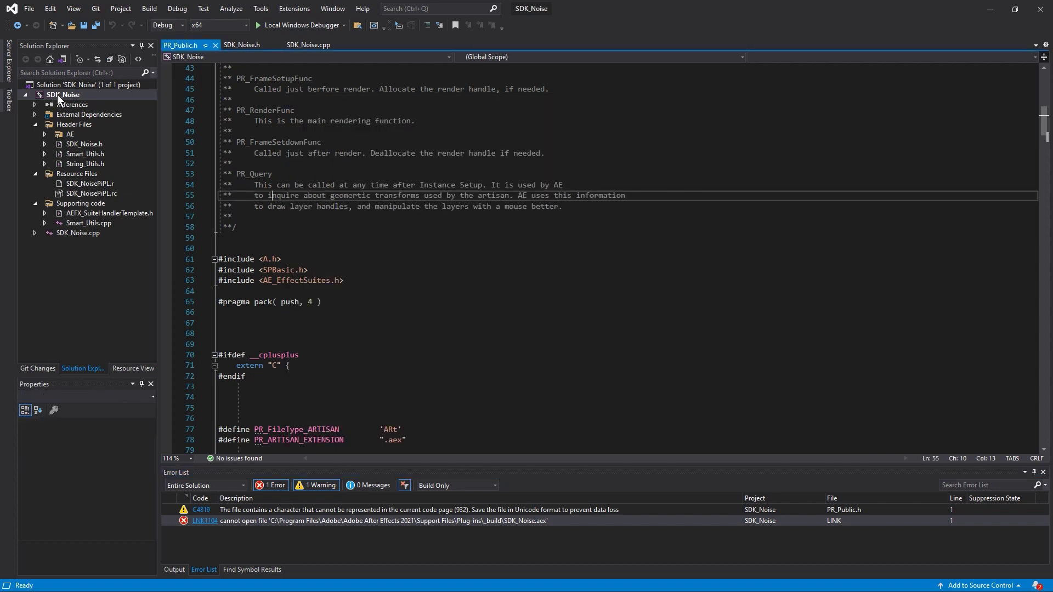
pyautogui.click(57, 95)
pyautogui.rightClick(57, 94)
pyautogui.click(33, 101)
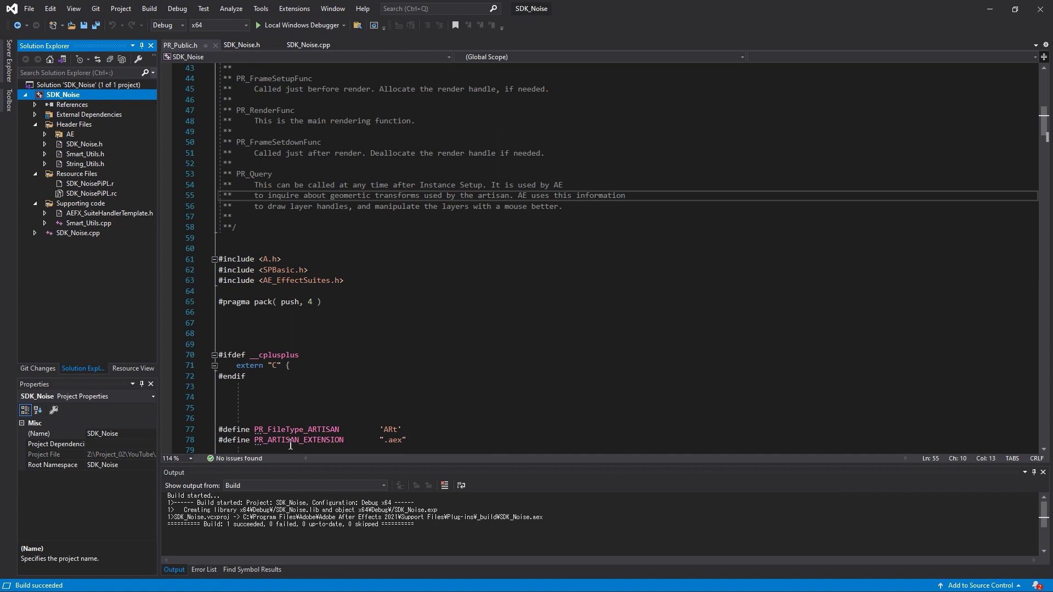
pyautogui.click(203, 529)
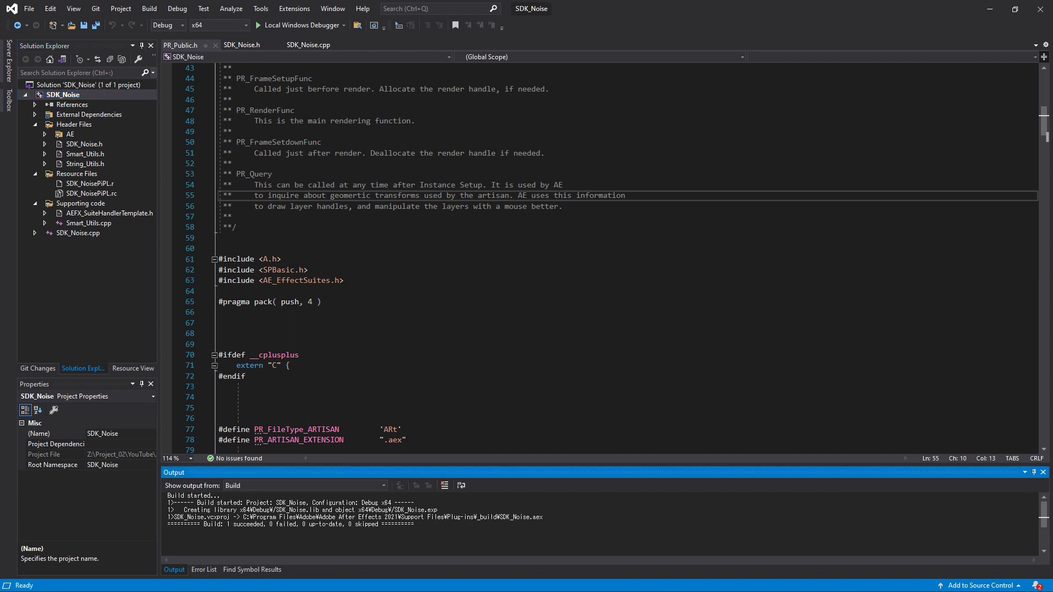
# - Switch to File Explorer and examine the SDK_Noise files generated in the _build folder
pyautogui.hotkey('alt', 'Tab')
pyautogui.doubleClick(432, 181)
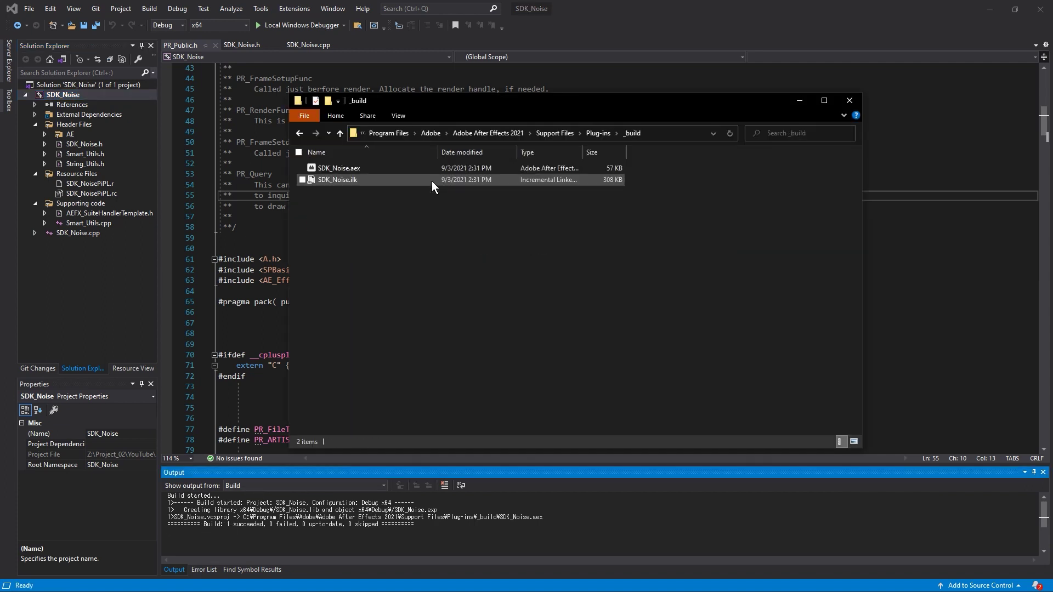
pyautogui.click(367, 184)
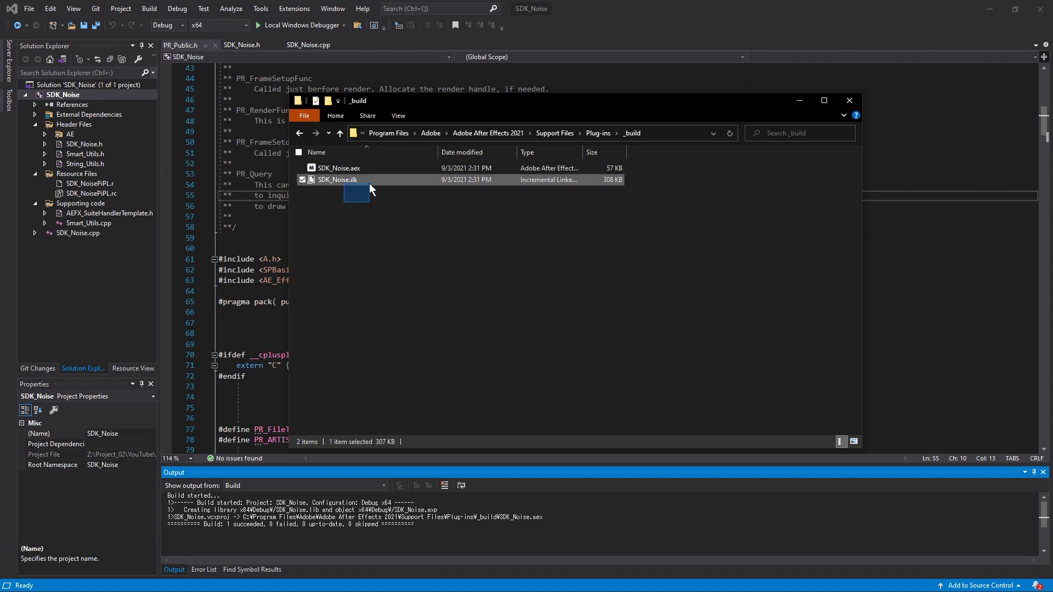
pyautogui.click(373, 168)
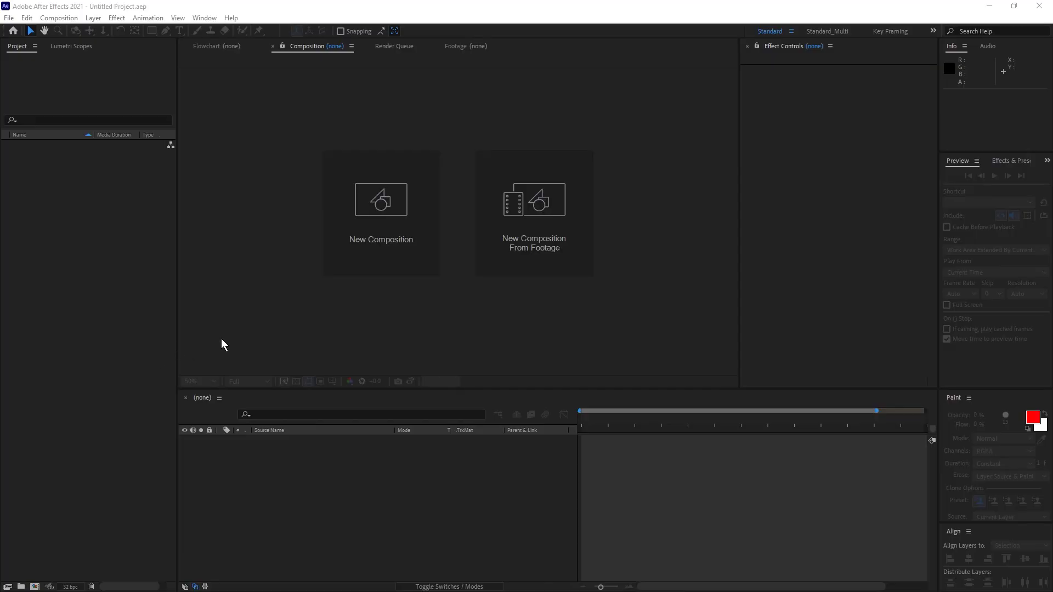
# - In After Effects, create a 1920 x 1080, 24 fps composition and add a gray solid layer to it
pyautogui.click(406, 197)
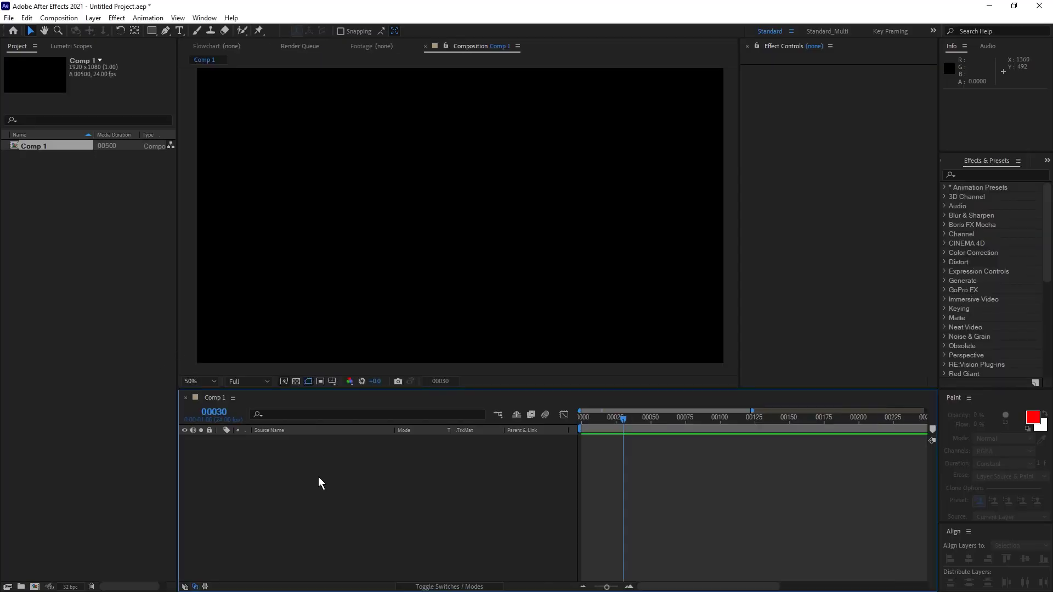
pyautogui.hotkey('ctrl', 'y')
pyautogui.press('Return')
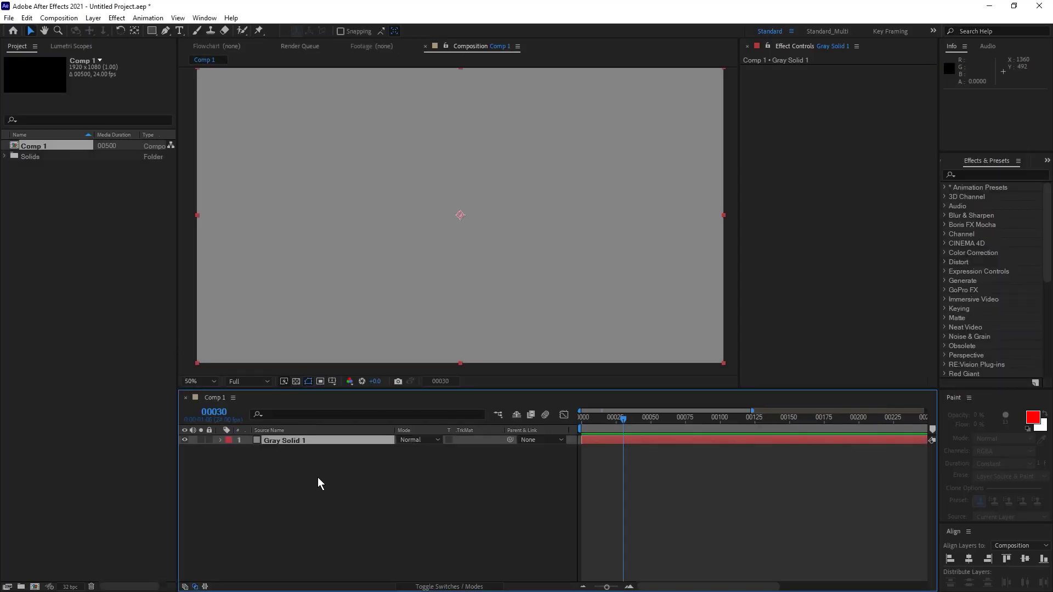
# - Search the effects for "sdk" and apply the SDK_Noise sample plug-in to the gray solid in the composition
pyautogui.click(991, 175)
pyautogui.write('sdk')
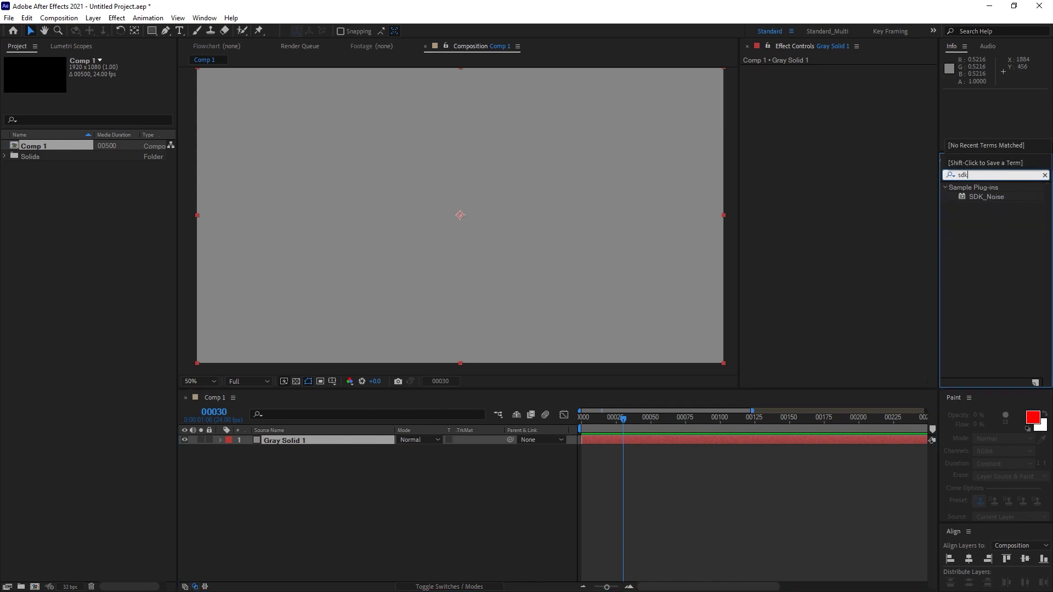
pyautogui.click(965, 219)
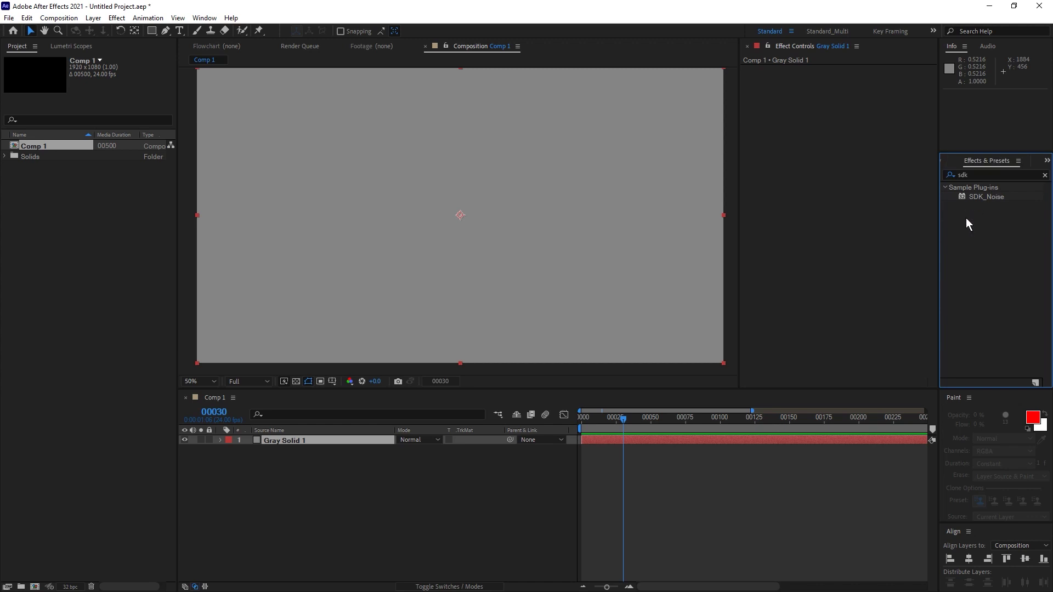
pyautogui.click(993, 198)
pyautogui.moveTo(991, 198); pyautogui.dragTo(505, 222)
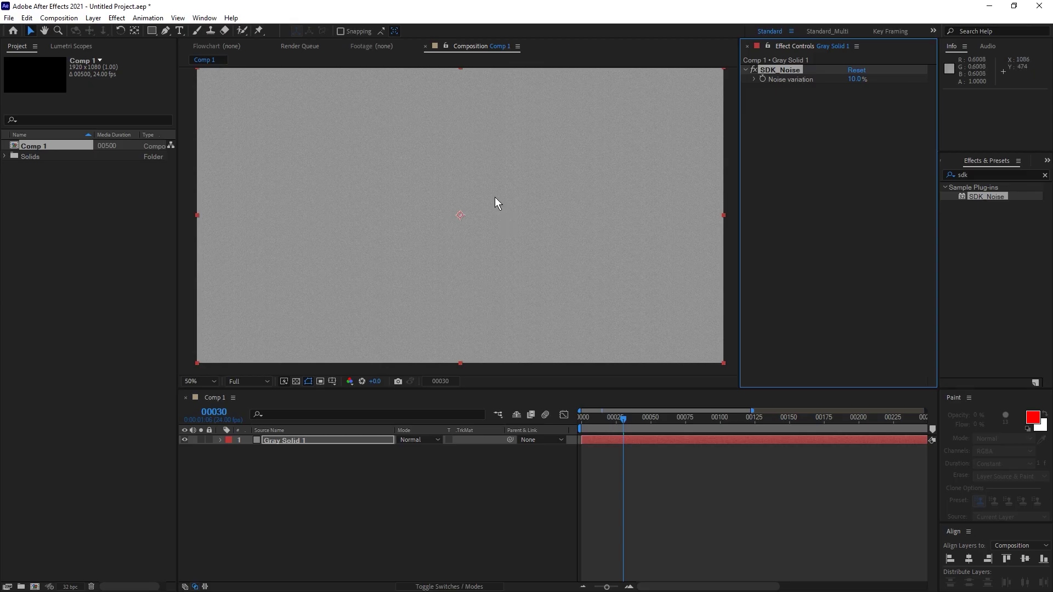
# - Examine the SDK_Noise grain on the gray solid up close and across the whole composition frame
pyautogui.scroll(3, 521, 232)
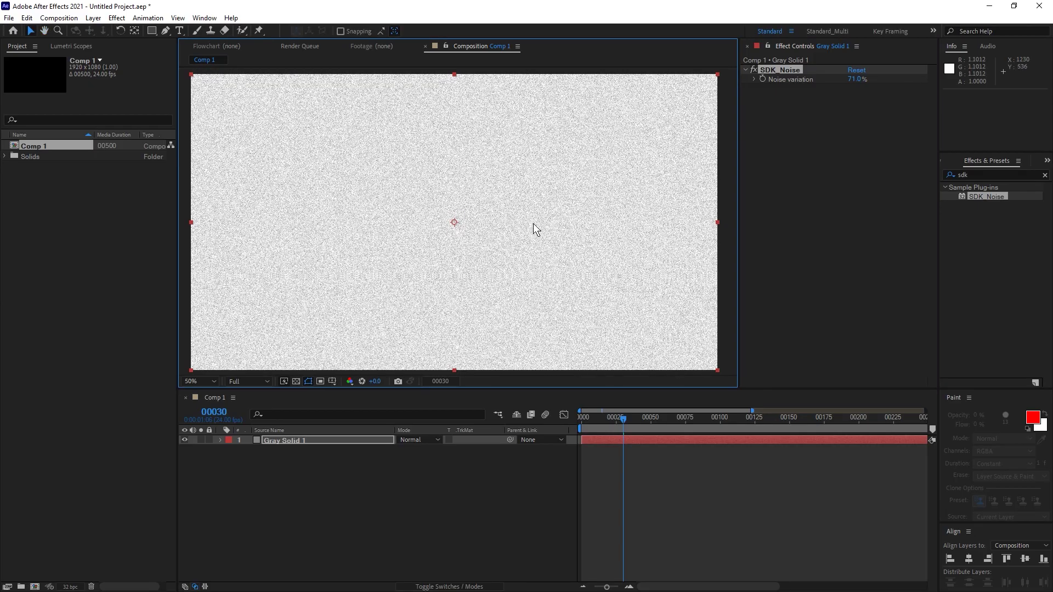
pyautogui.scroll(2, 568, 269)
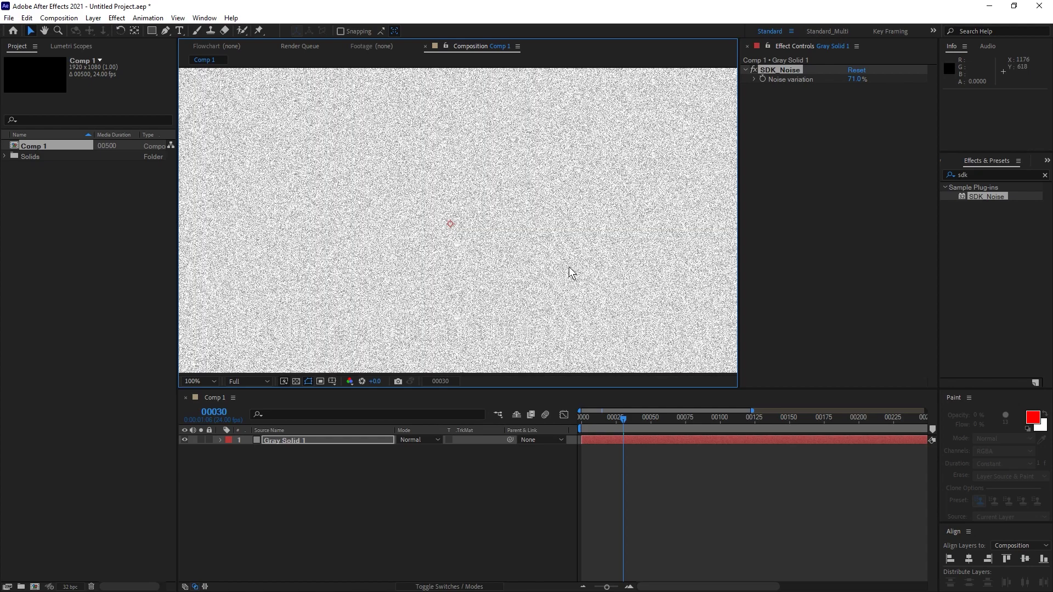
pyautogui.scroll(2, 439, 279)
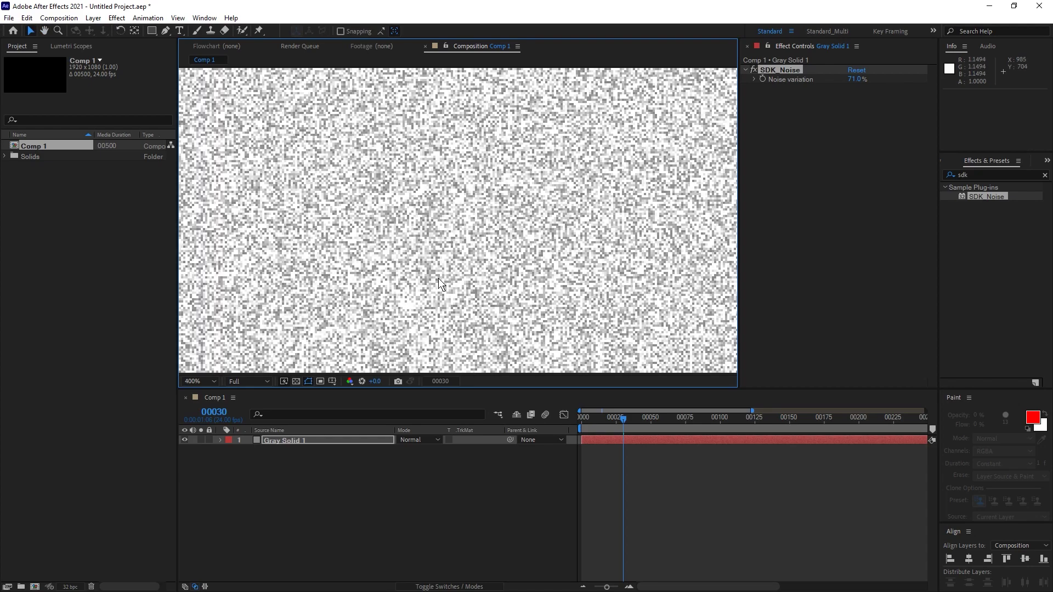
pyautogui.moveTo(443, 239); pyautogui.dragTo(440, 243)
pyautogui.hotkey('ctrl', 'z')
pyautogui.scroll(-3, 441, 245)
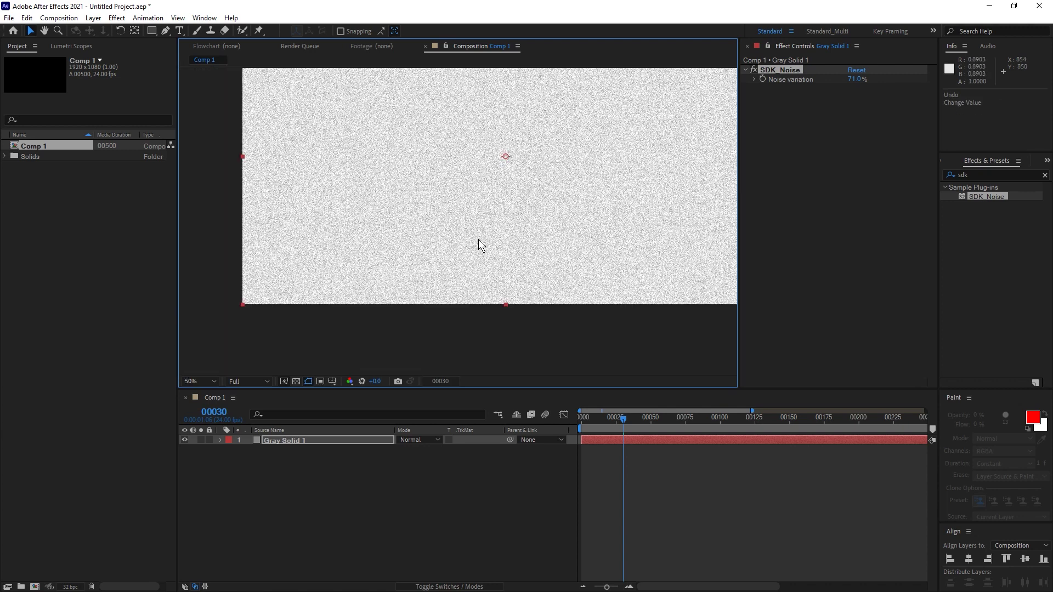
pyautogui.rightClick(496, 250)
pyautogui.click(421, 343)
pyautogui.moveTo(562, 212); pyautogui.dragTo(515, 277)
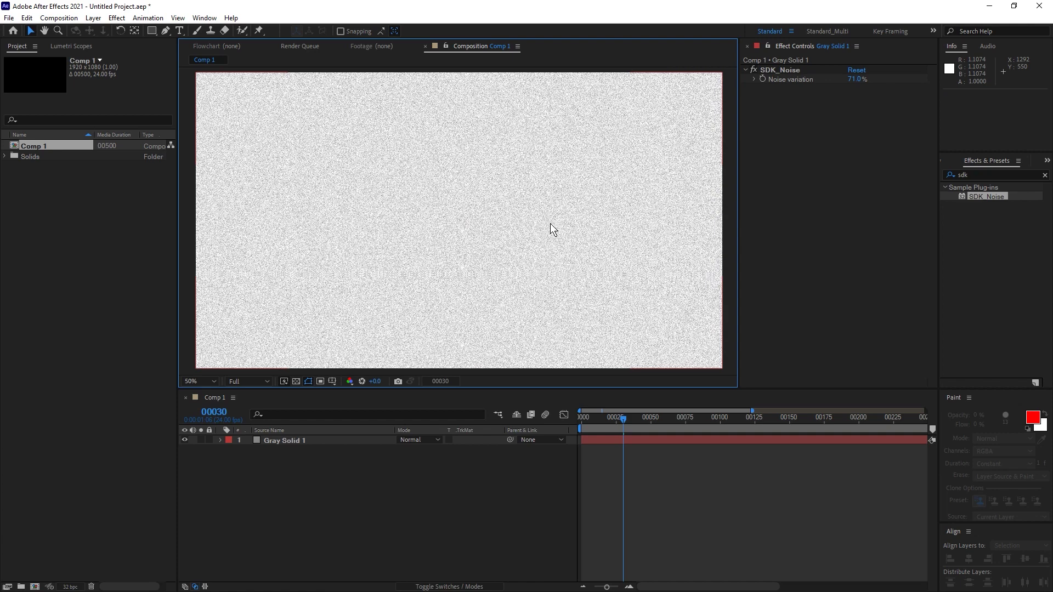